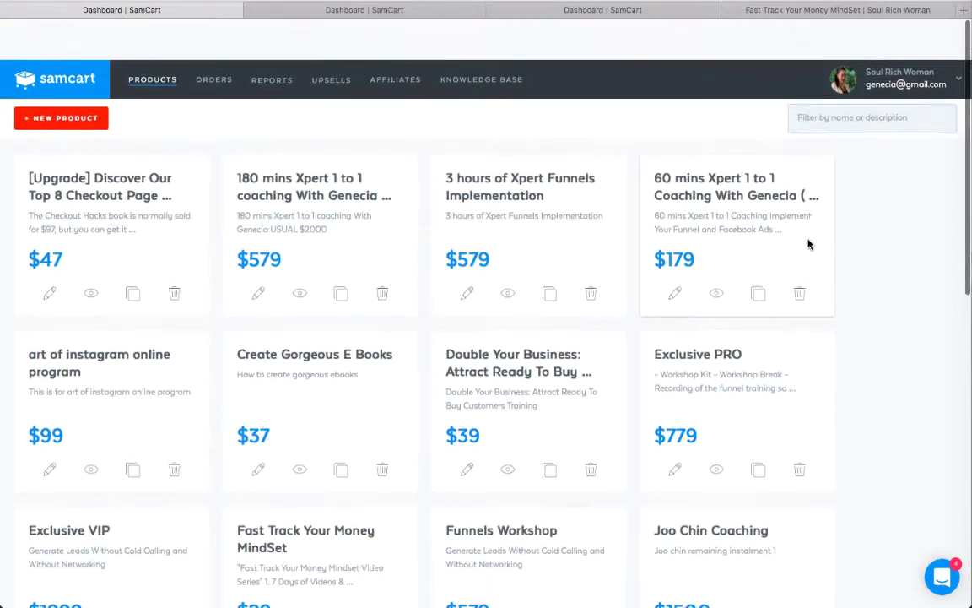
# - Open a new product form, review its payment frequency options, and close it without creating a product
pyautogui.click(26, 83)
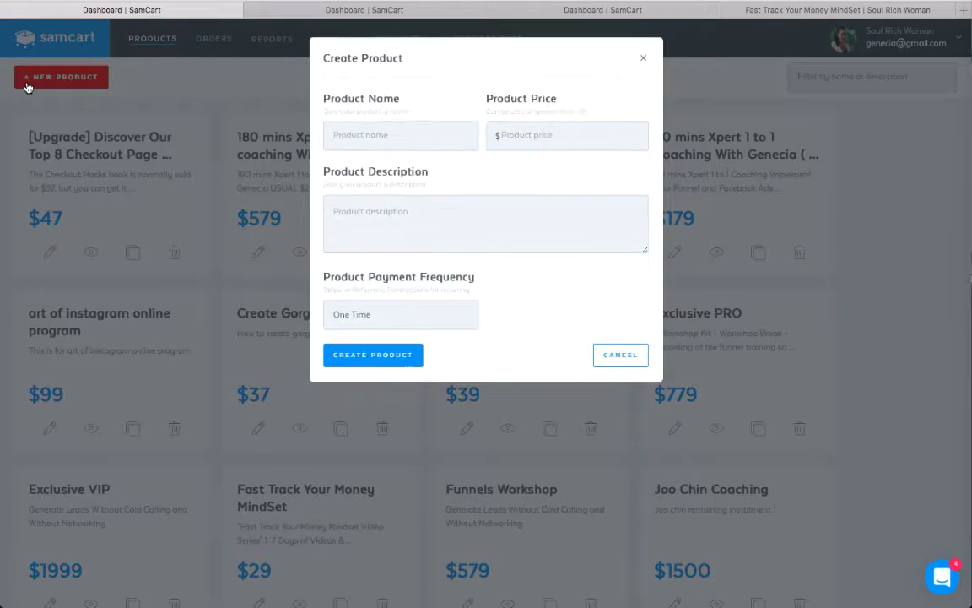
pyautogui.click(418, 311)
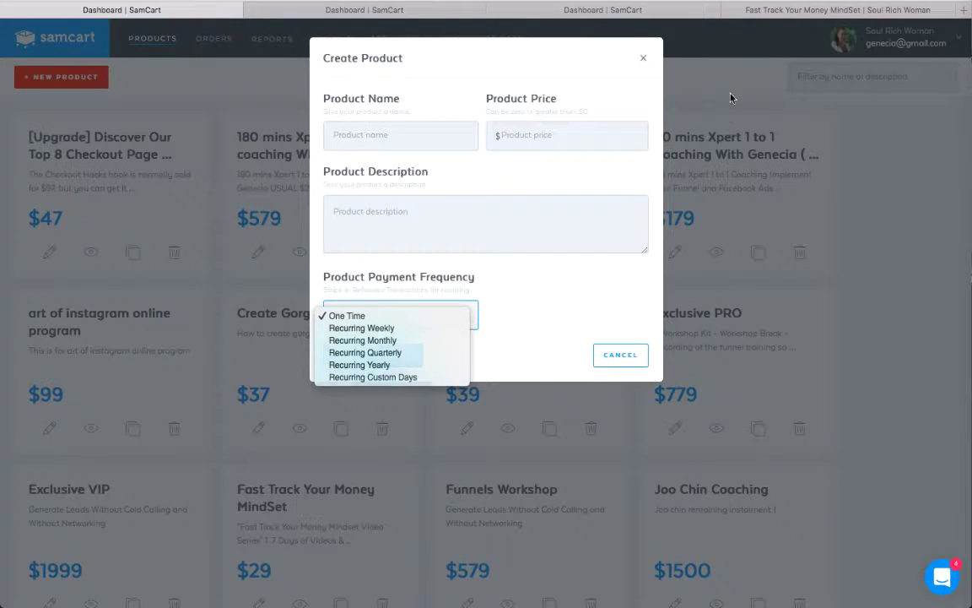
pyautogui.click(657, 84)
pyautogui.click(643, 59)
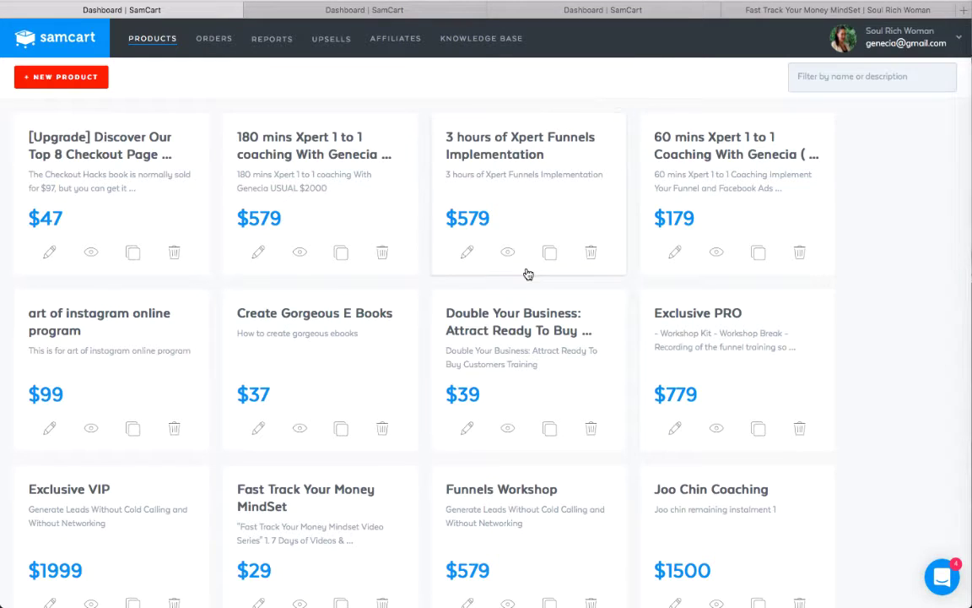
# - Look through the product list and open the Exclusive PRO product for editing
pyautogui.scroll(-1, 542, 272)
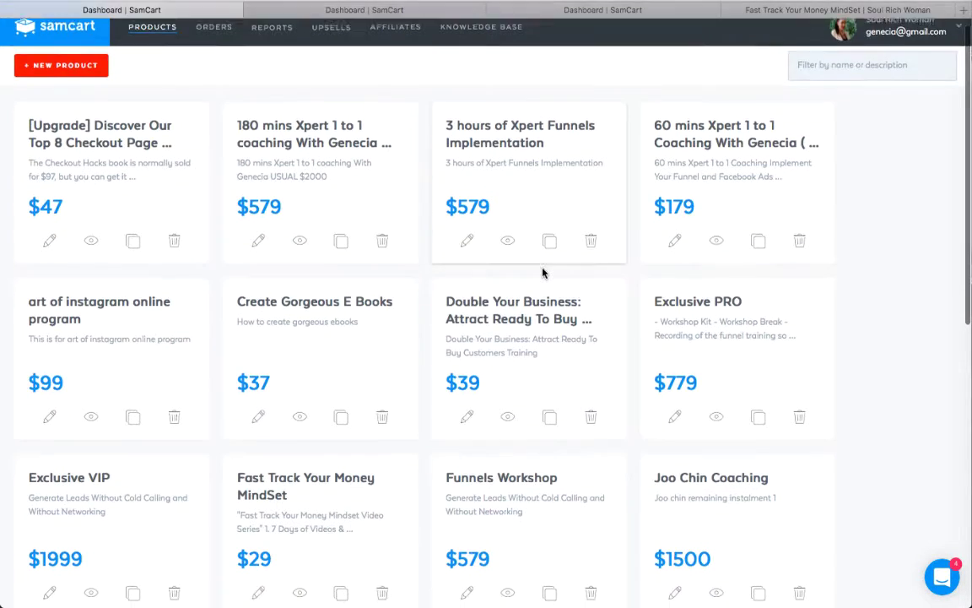
pyautogui.scroll(-5, 543, 272)
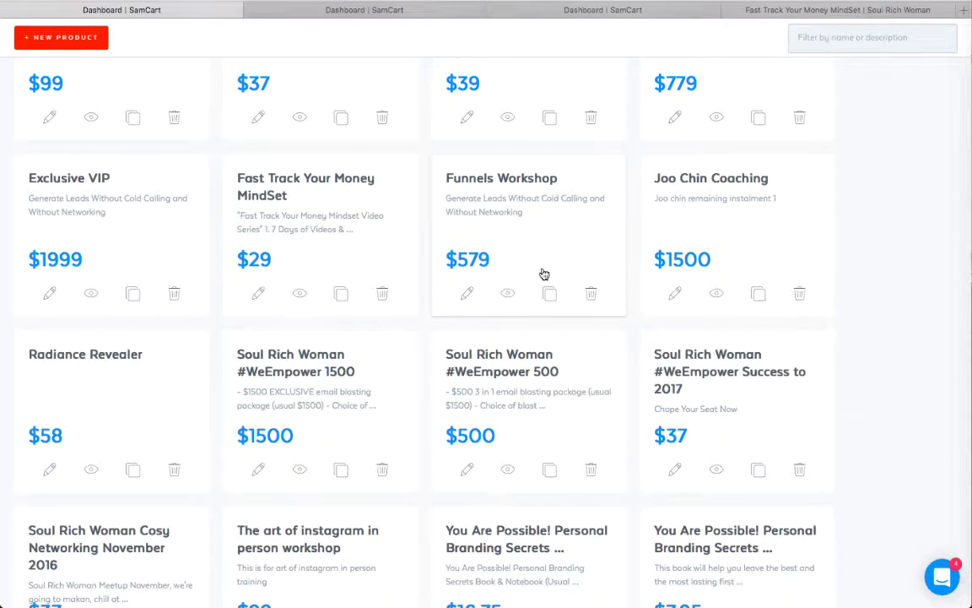
pyautogui.scroll(-2, 544, 274)
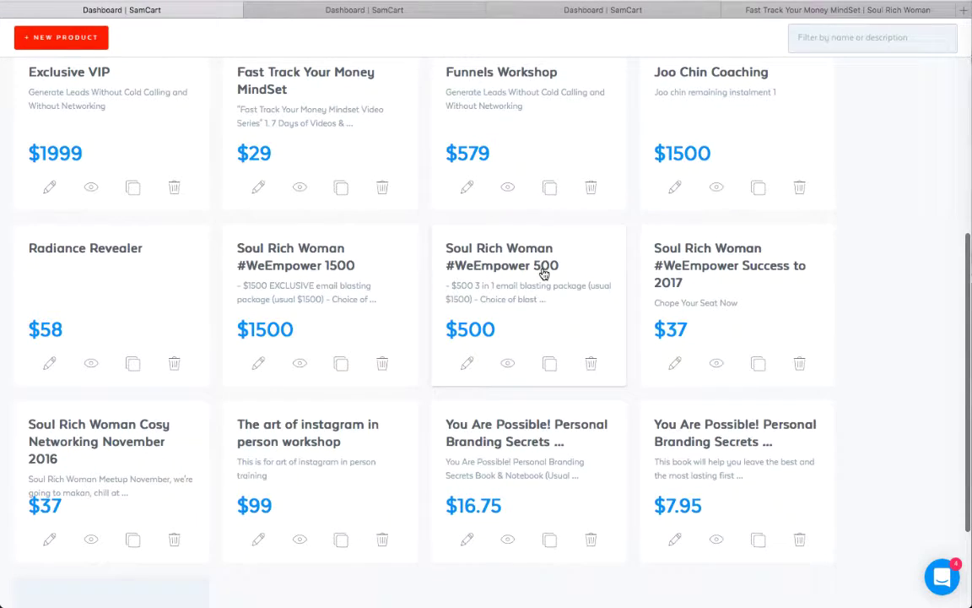
pyautogui.scroll(3, 545, 274)
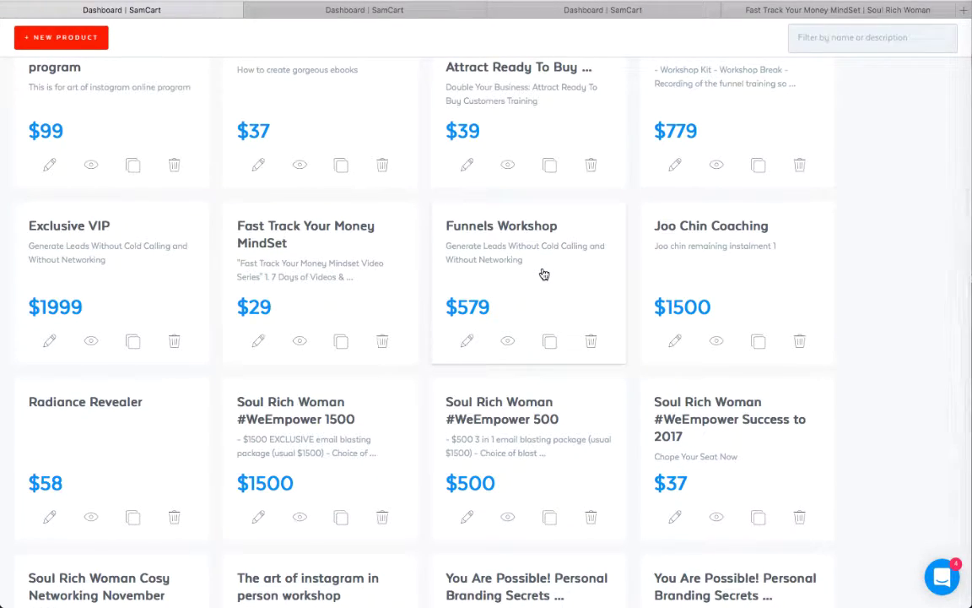
pyautogui.scroll(3, 544, 274)
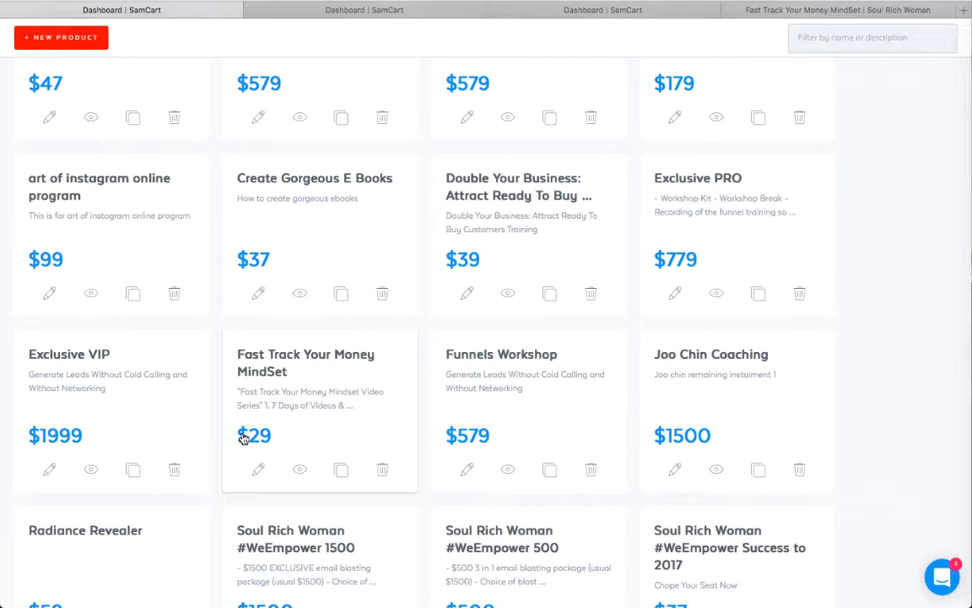
pyautogui.scroll(-1, 419, 396)
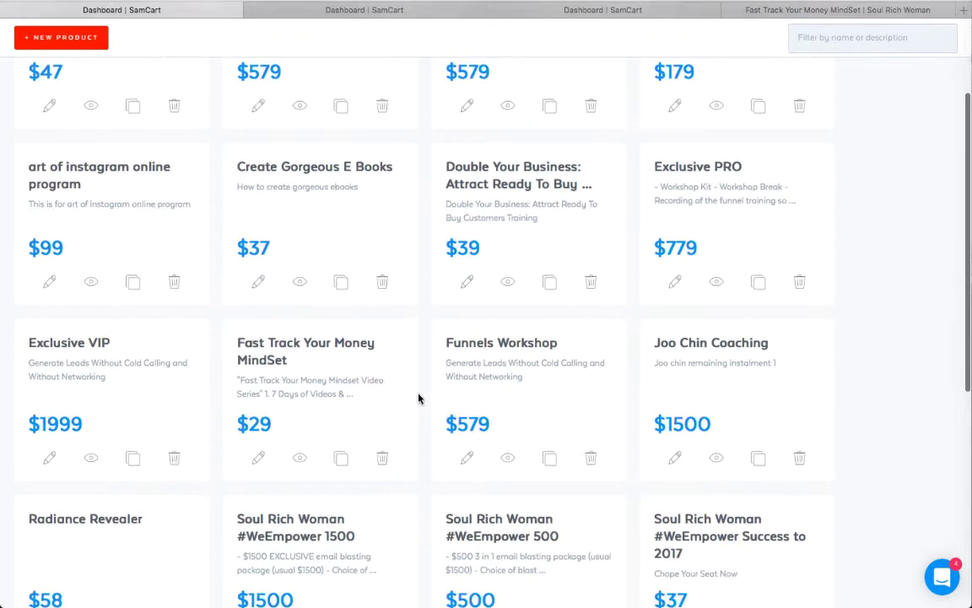
pyautogui.click(677, 267)
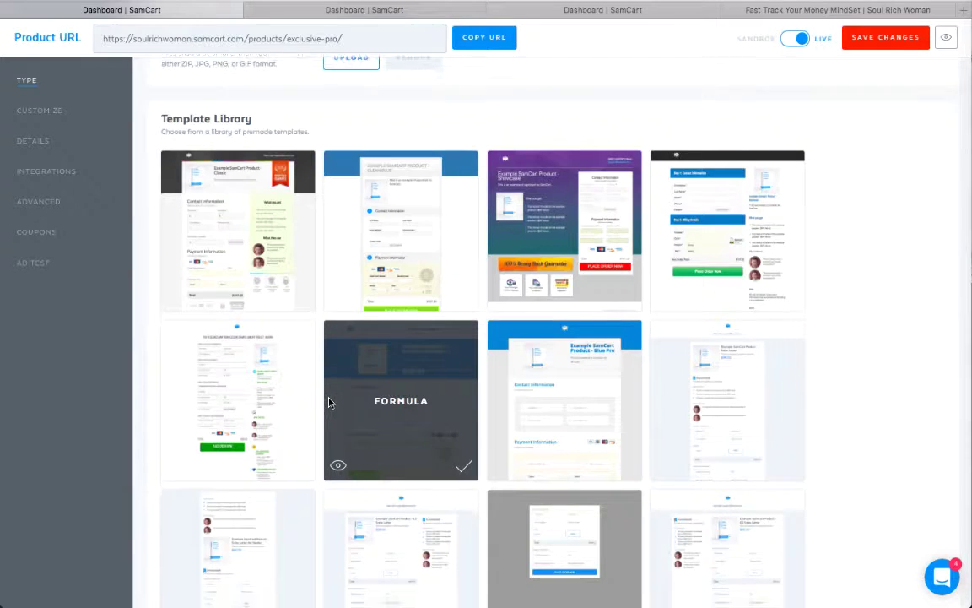
# - Look through the premade checkout page designs in the Template Library
pyautogui.scroll(-2, 330, 403)
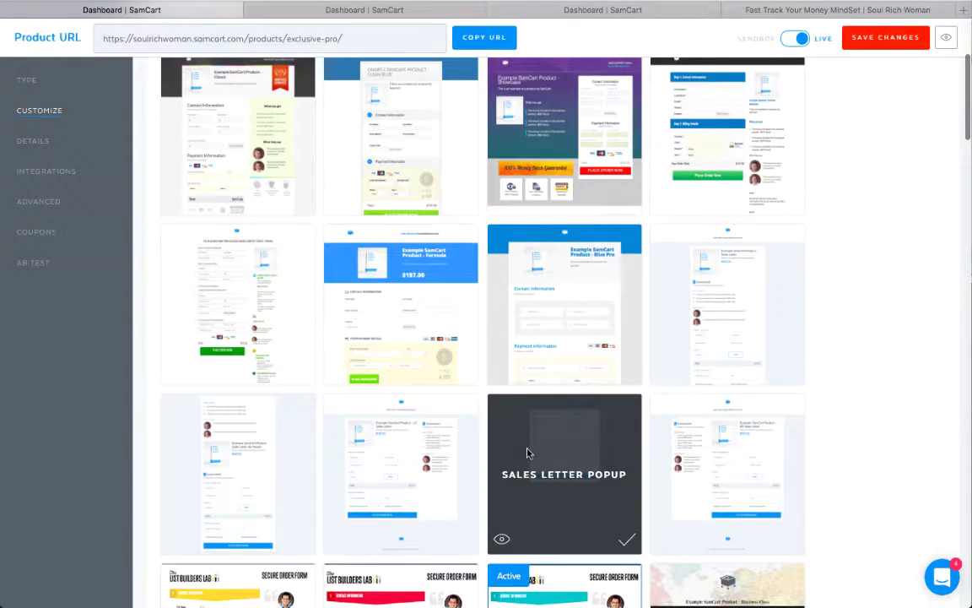
pyautogui.scroll(-2, 526, 453)
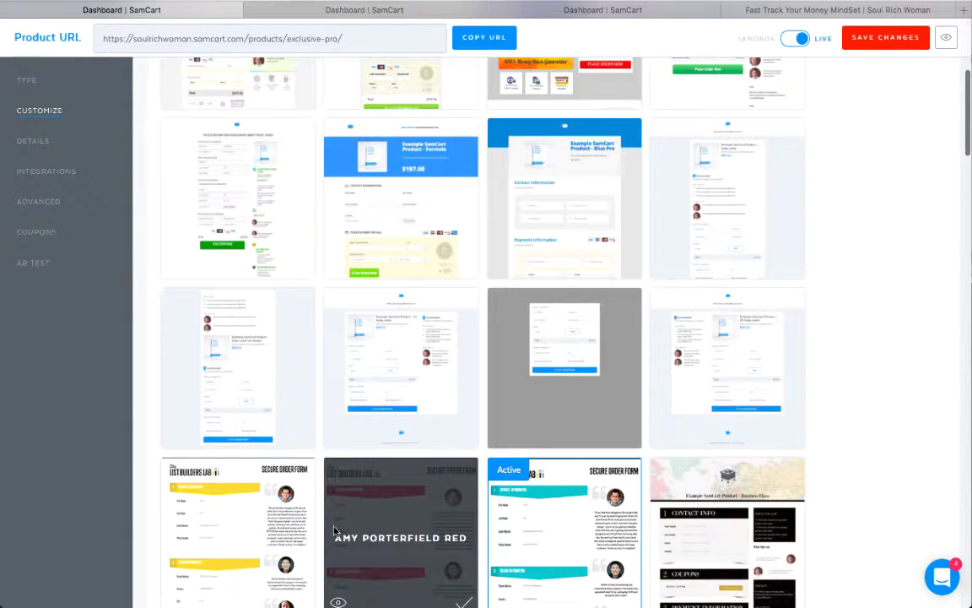
pyautogui.scroll(-5, 296, 507)
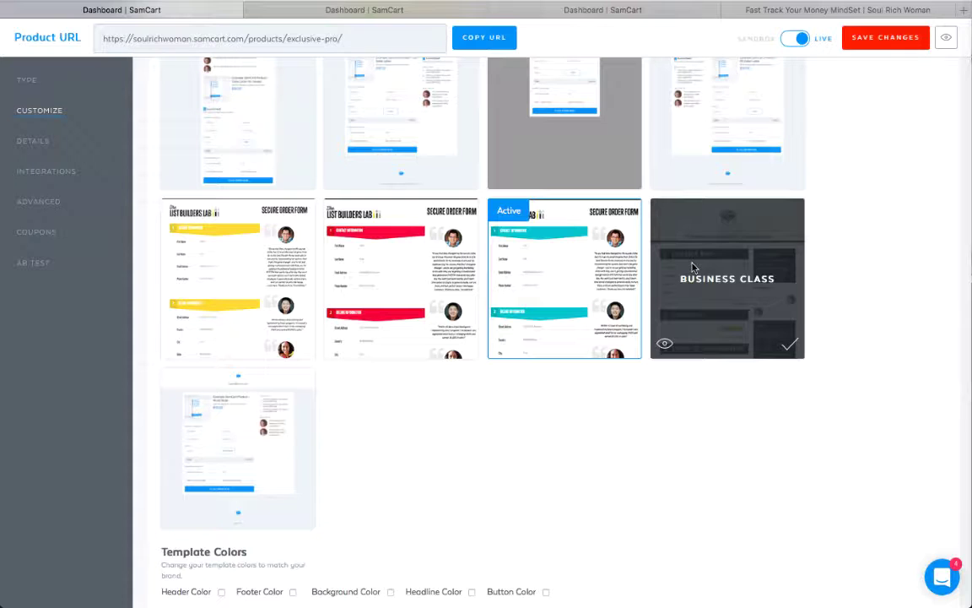
pyautogui.scroll(10, 692, 267)
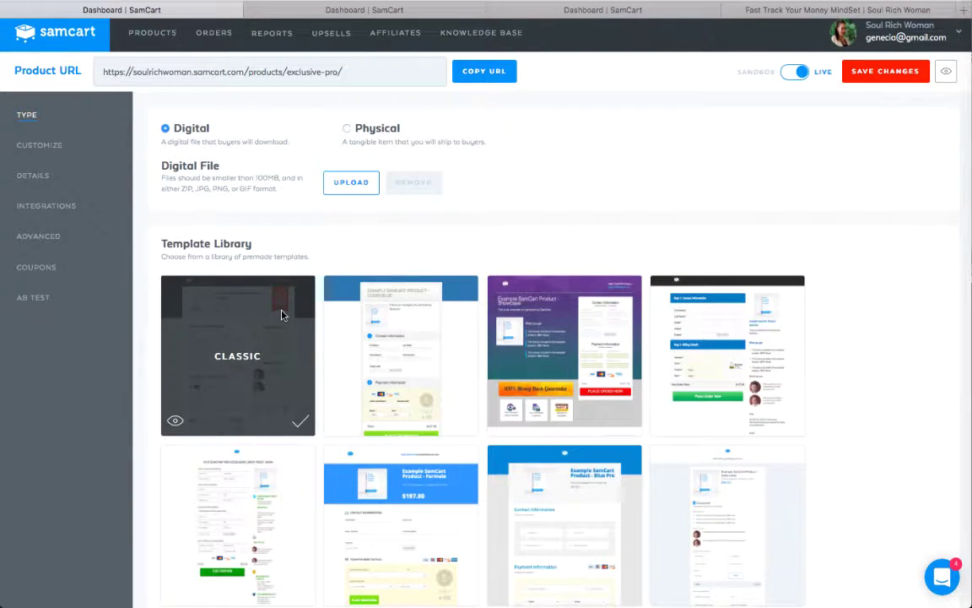
pyautogui.scroll(-8, 282, 315)
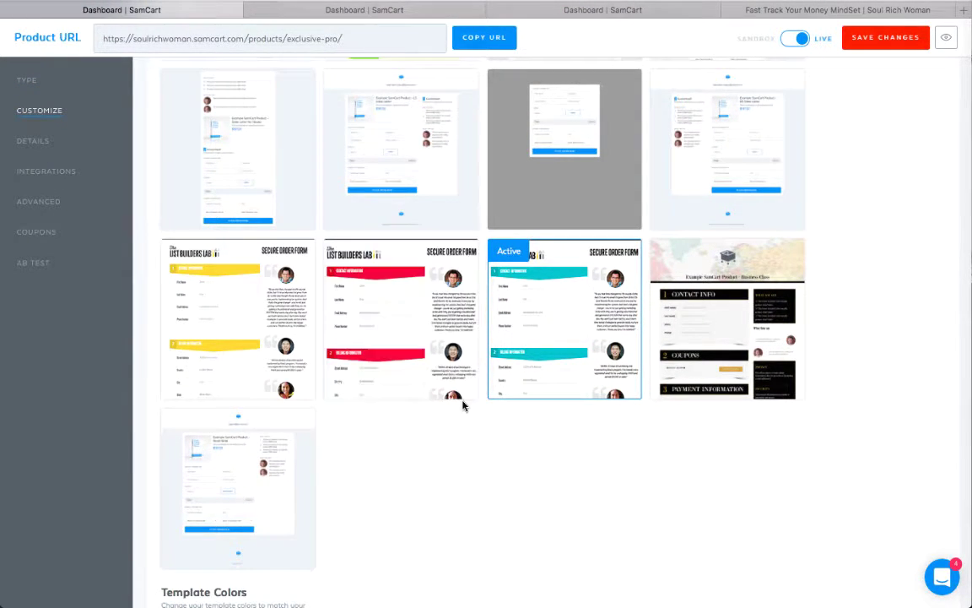
pyautogui.scroll(10, 463, 402)
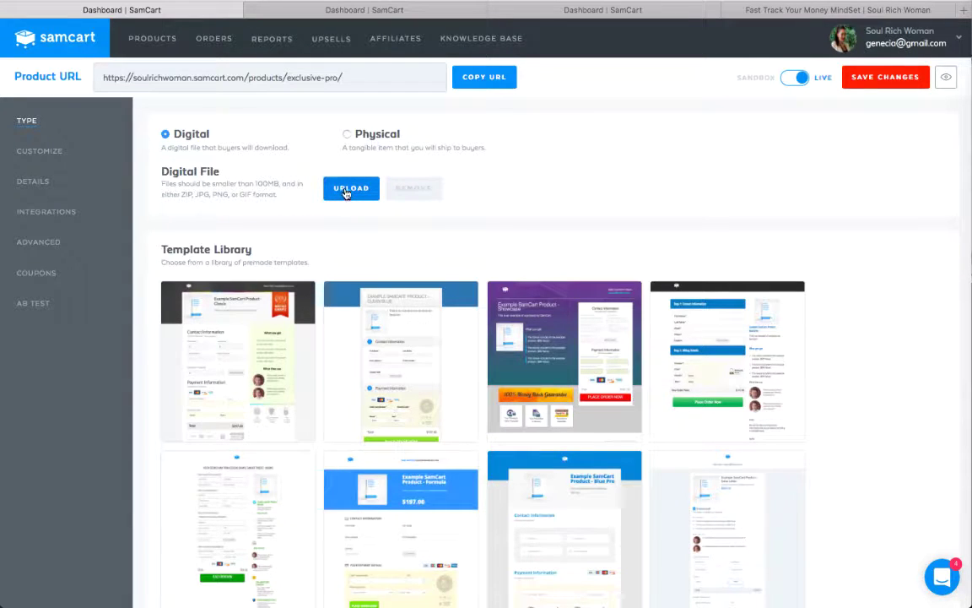
# - Switch the product type to Physical and set Singapore shipping to $7.00 by itself and $12.00 with another item
pyautogui.click(348, 134)
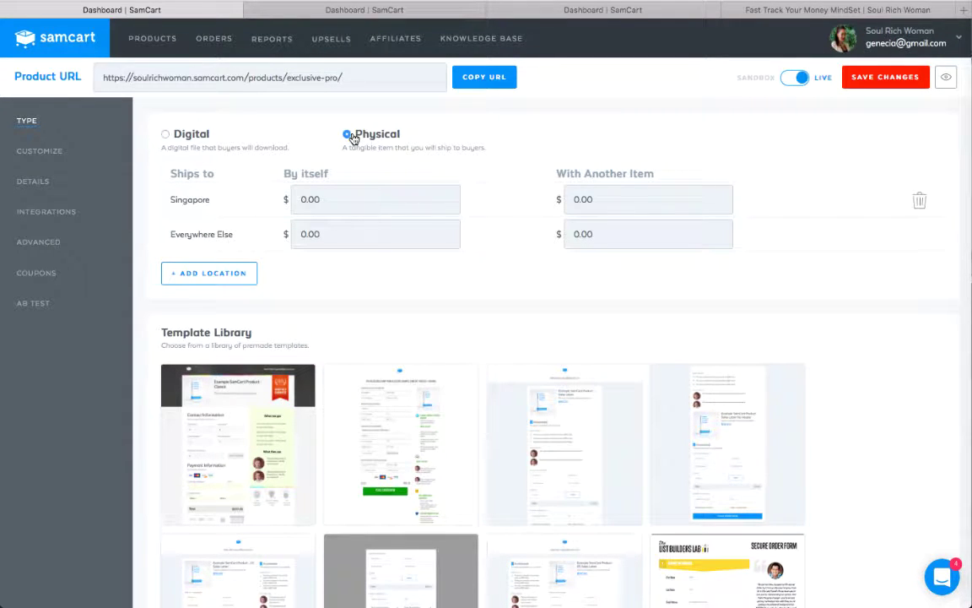
pyautogui.click(349, 194)
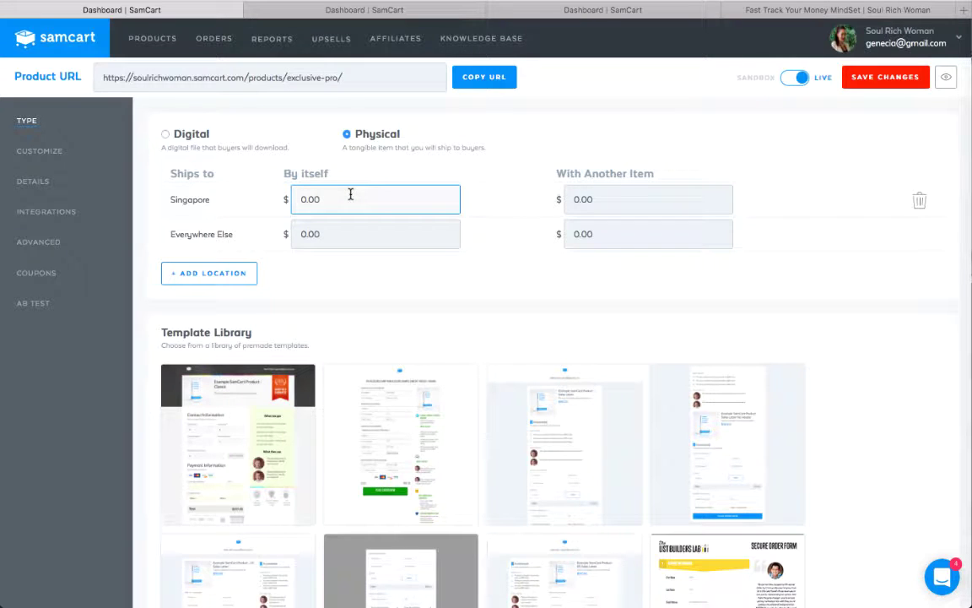
pyautogui.moveTo(326, 199); pyautogui.dragTo(278, 200)
pyautogui.write('7.00')
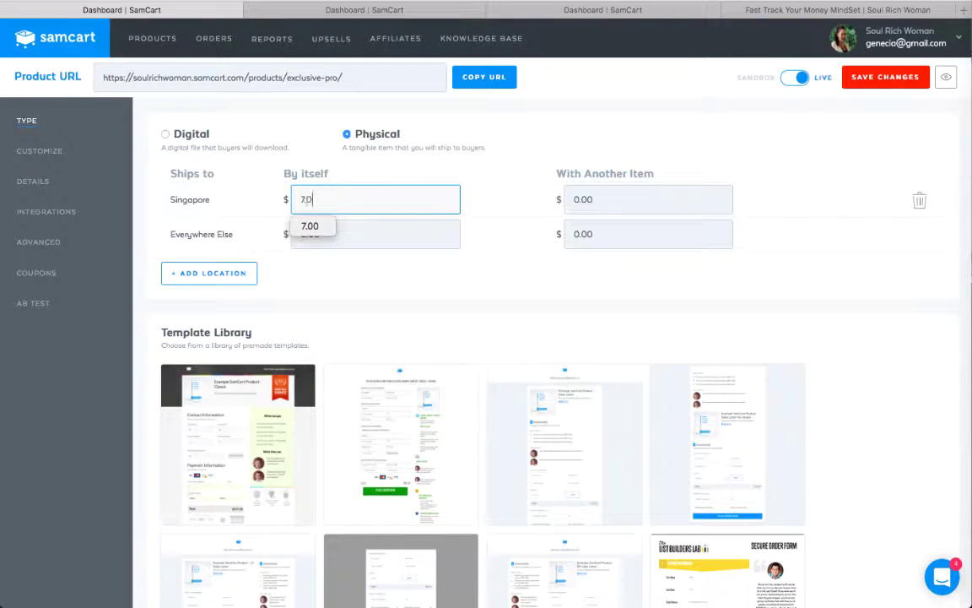
pyautogui.click(585, 200)
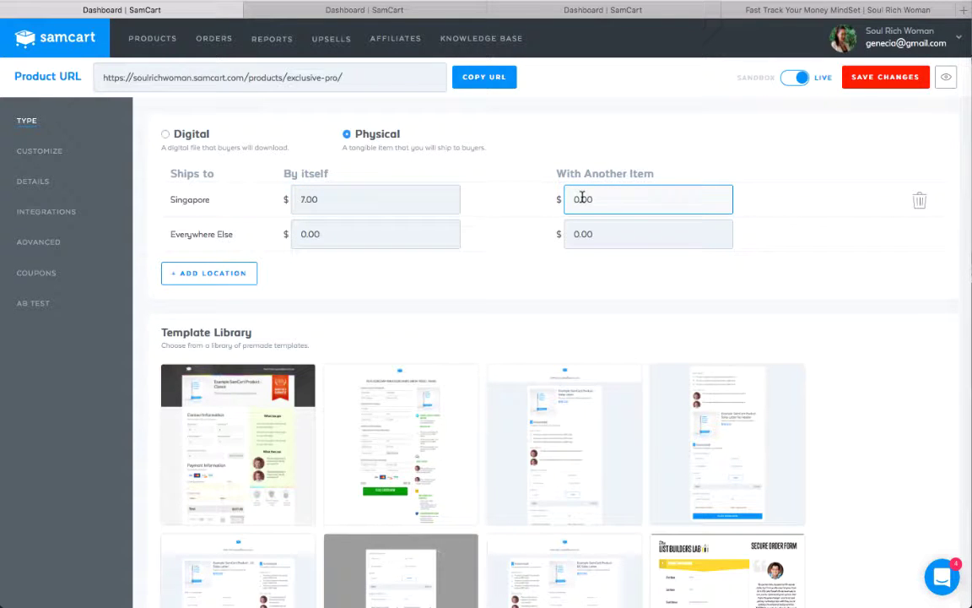
pyautogui.click(577, 200)
pyautogui.press('BackSpace')
pyautogui.write('12')
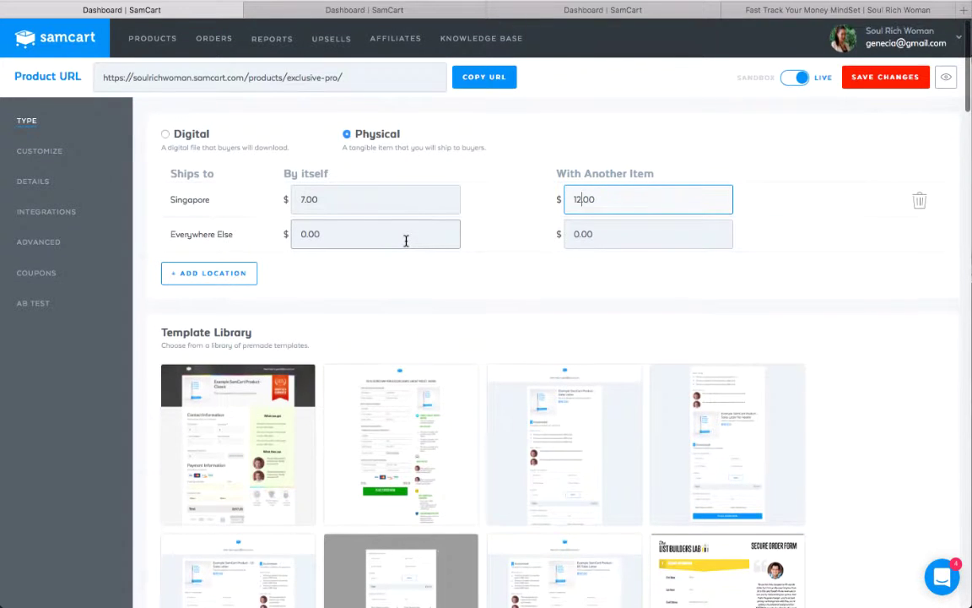
# - Add another shipping location row and view the zones and countries it offers without choosing one
pyautogui.scroll(-10, 406, 240)
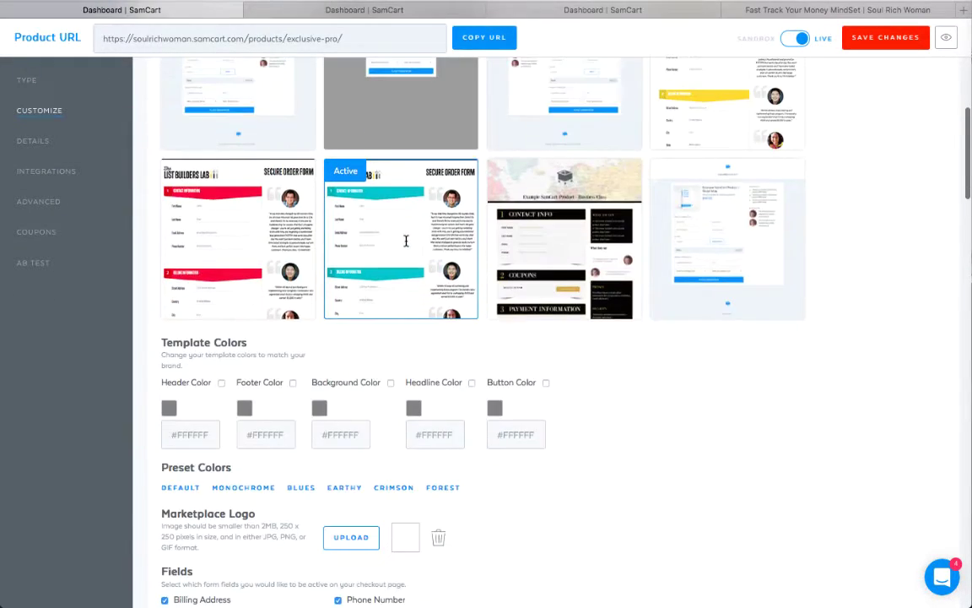
pyautogui.scroll(8, 406, 241)
pyautogui.scroll(1, 406, 241)
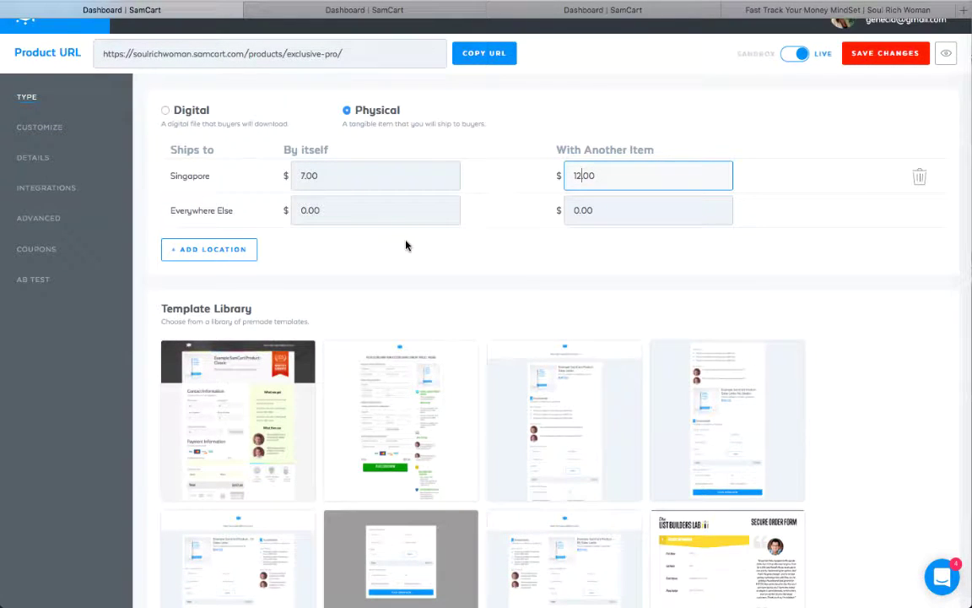
pyautogui.click(235, 251)
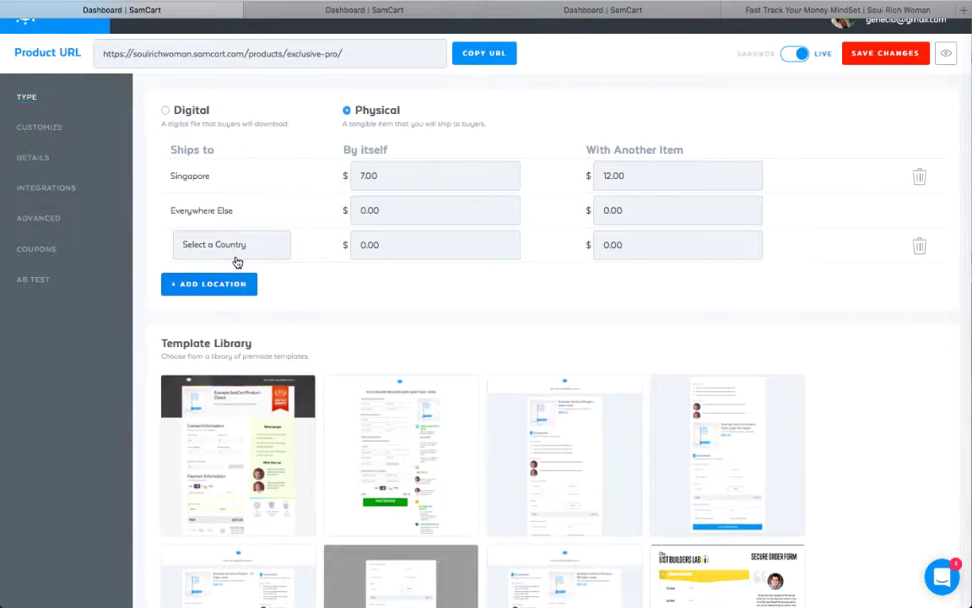
pyautogui.click(262, 246)
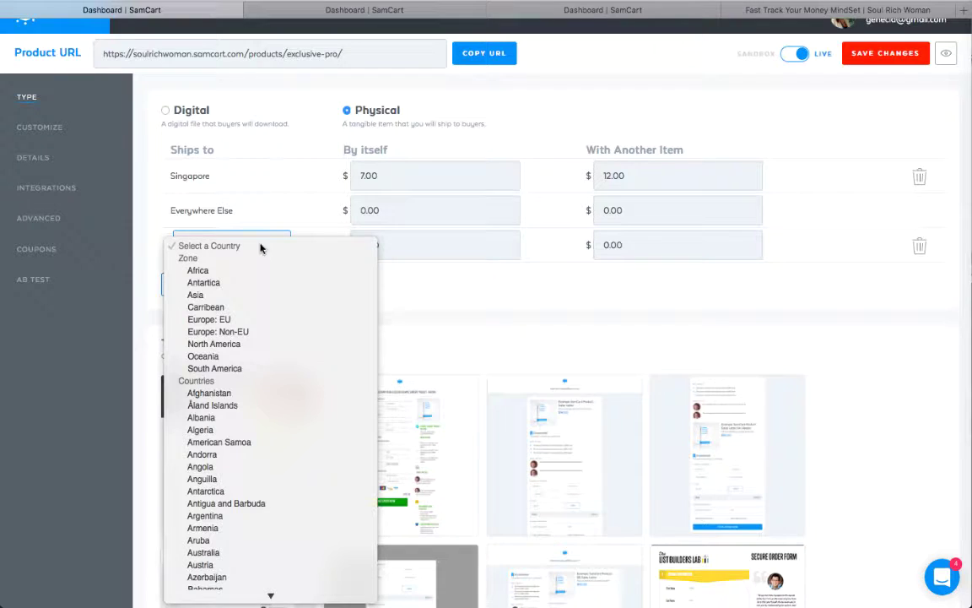
pyautogui.click(282, 215)
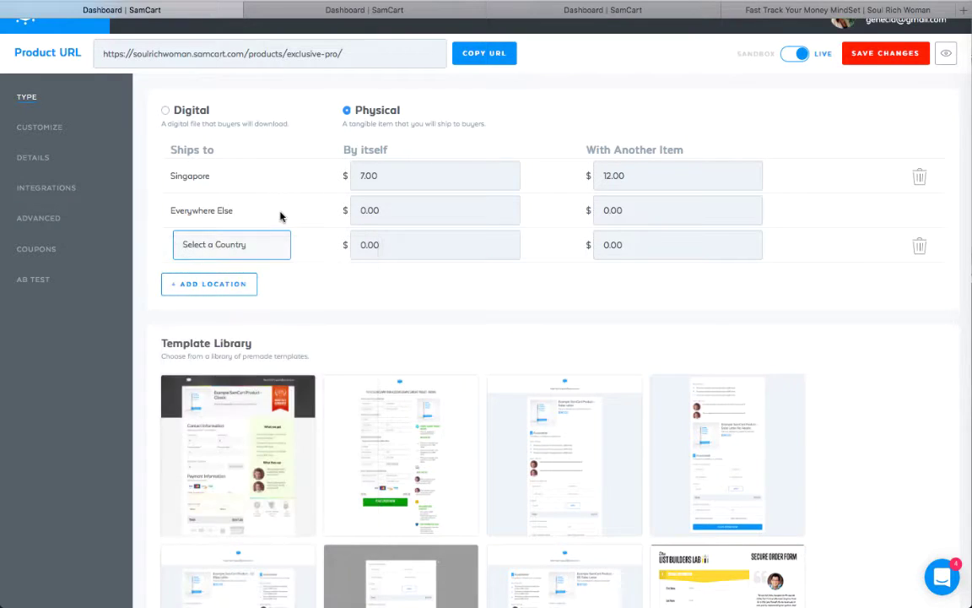
# - Set the product type back to Digital
pyautogui.click(167, 111)
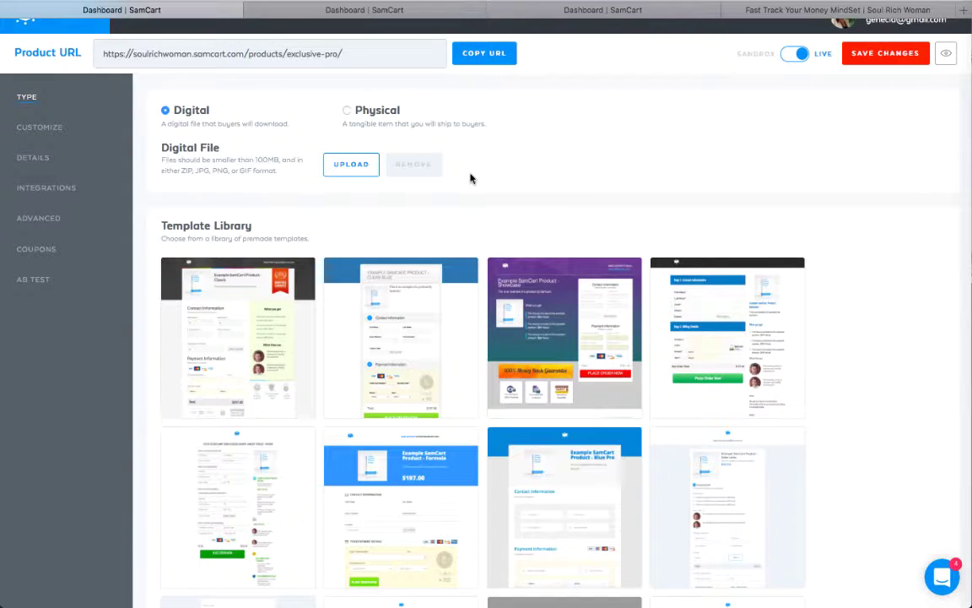
pyautogui.scroll(-3, 471, 178)
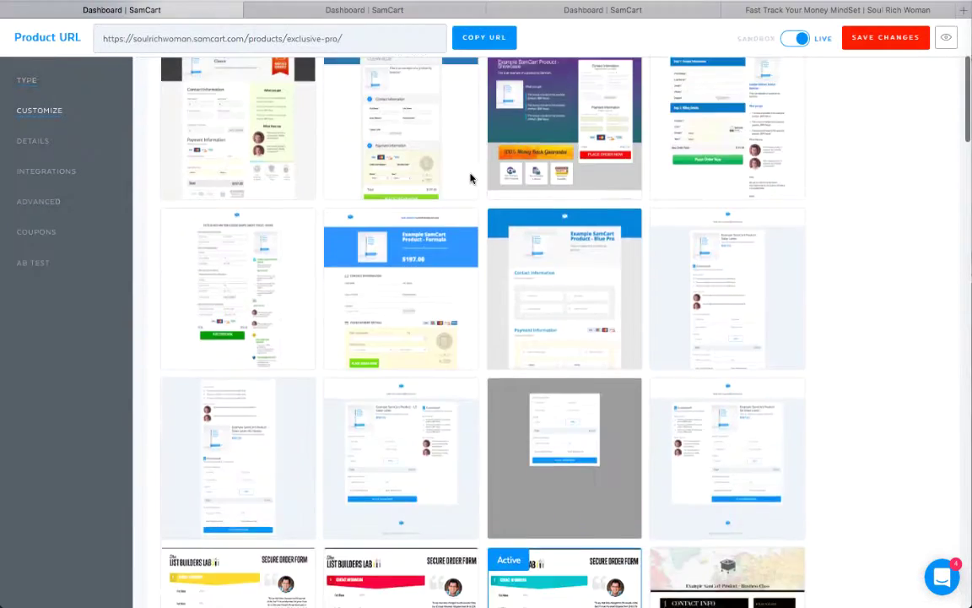
pyautogui.scroll(4, 496, 179)
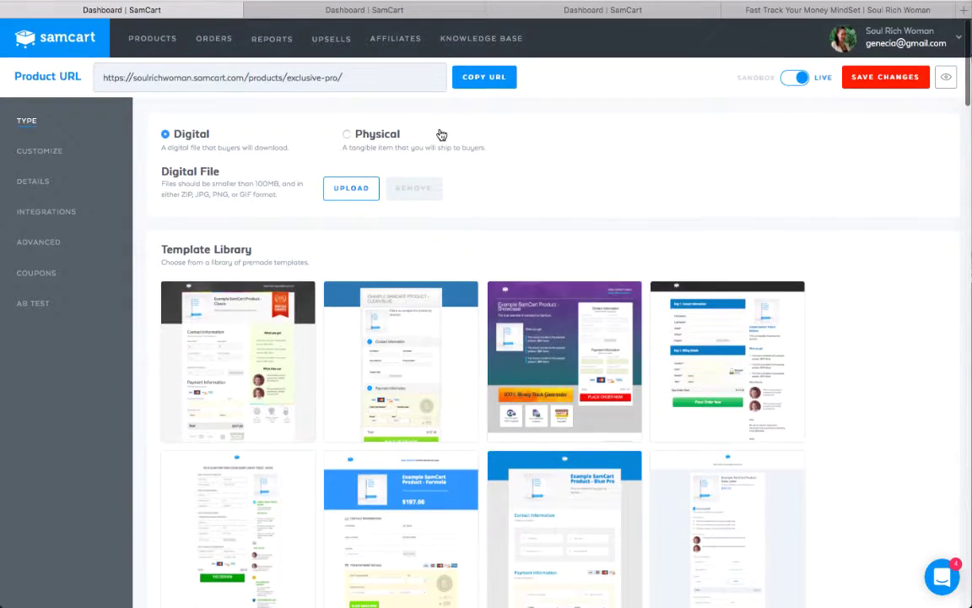
# - Toggle the product between sandbox and live mode, leave it live, and save the changes
pyautogui.click(783, 81)
pyautogui.click(783, 81)
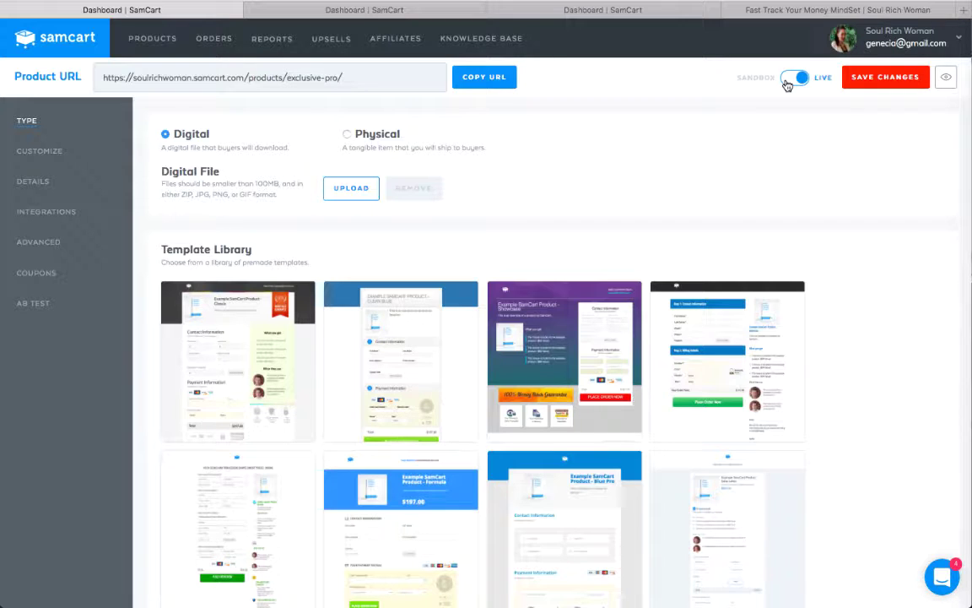
pyautogui.click(787, 85)
pyautogui.click(787, 81)
pyautogui.click(900, 78)
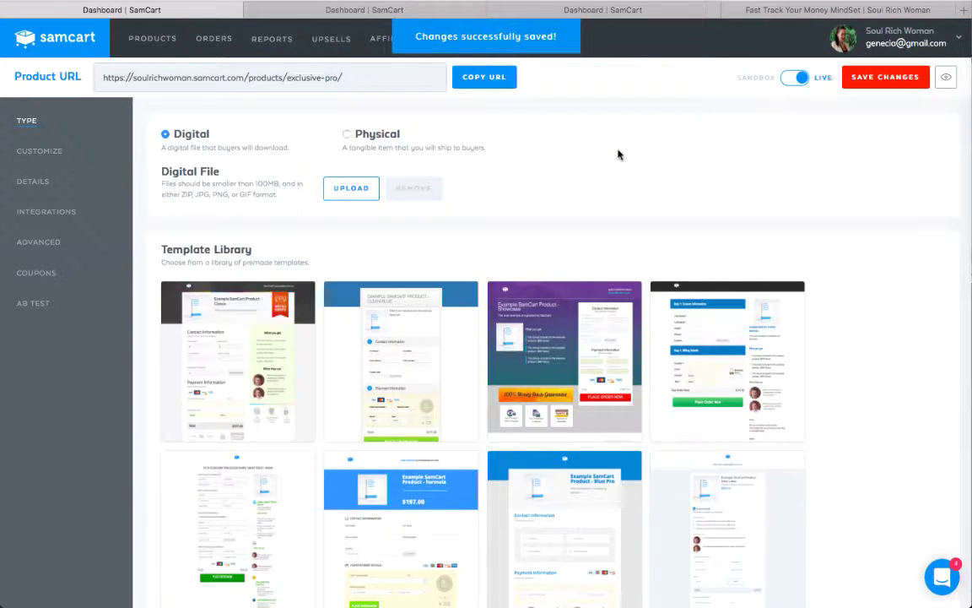
# - Review the template library, template colors, checkout fields, testimonials and the integration settings further down the product page
pyautogui.scroll(-10, 591, 160)
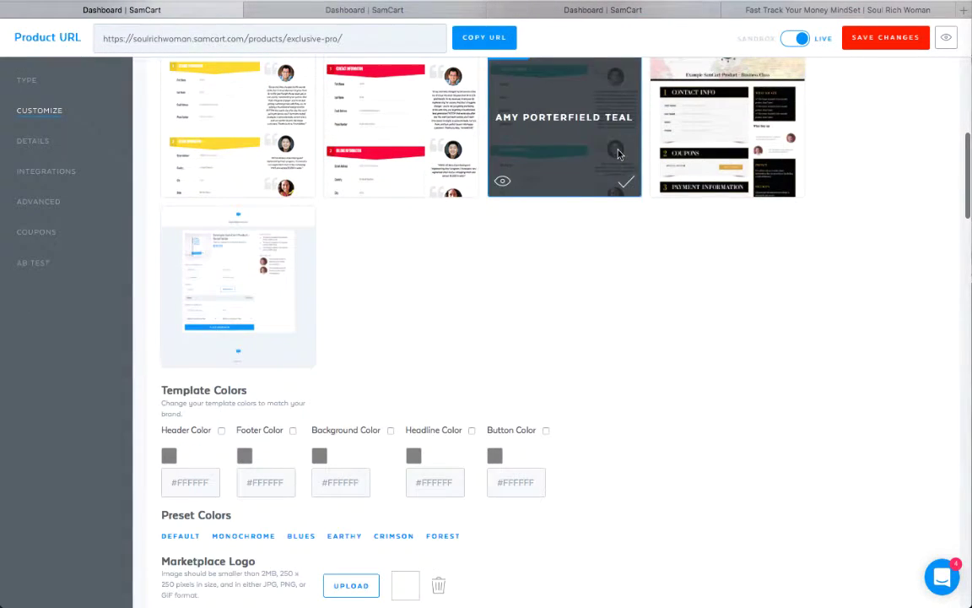
pyautogui.scroll(1, 583, 200)
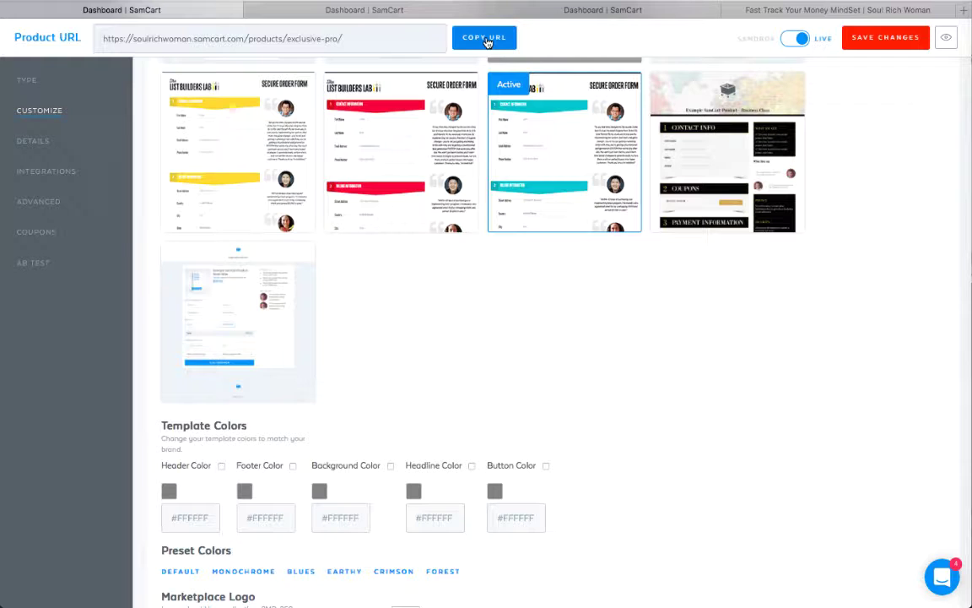
pyautogui.scroll(-3, 482, 208)
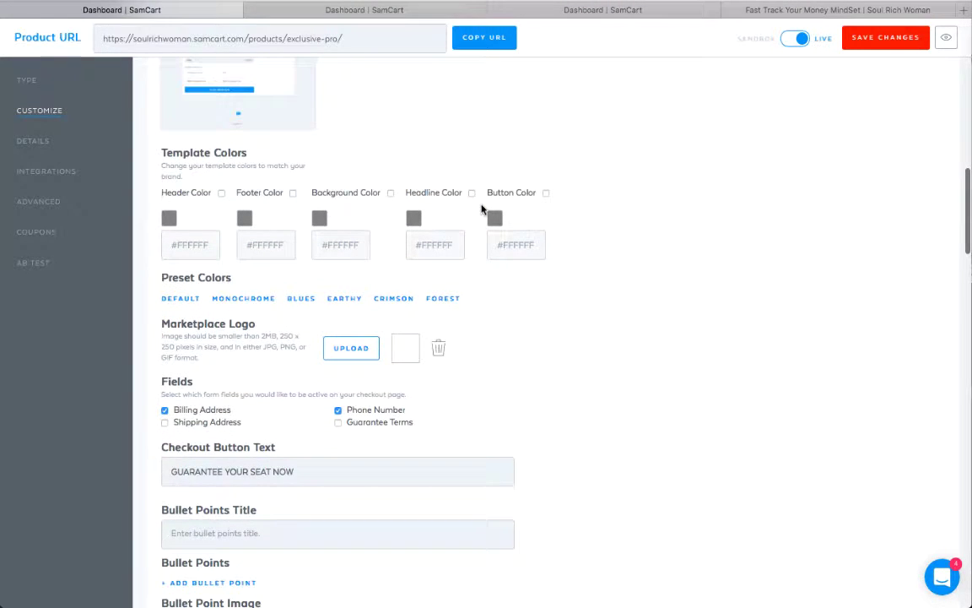
pyautogui.scroll(-1, 233, 189)
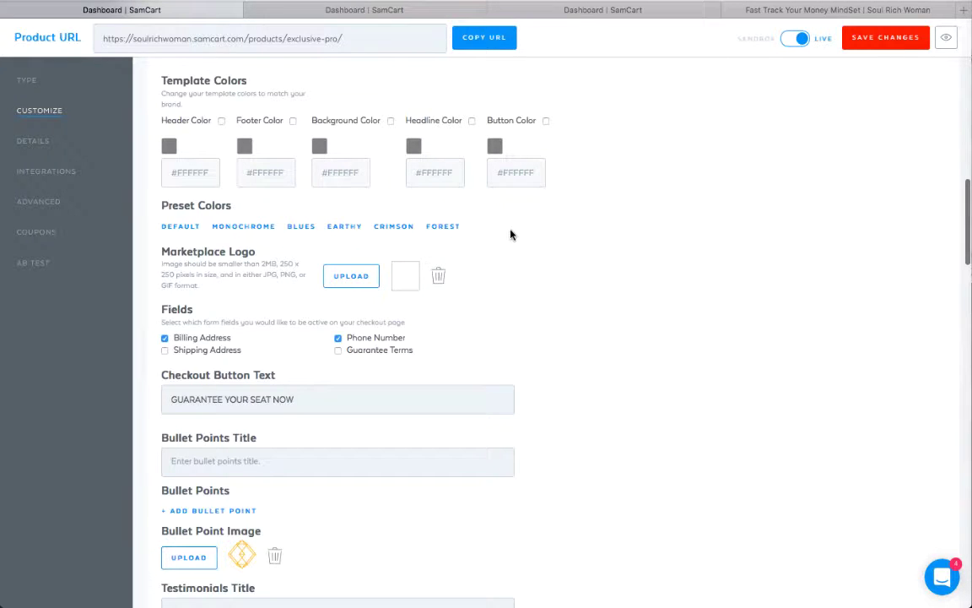
pyautogui.scroll(-1, 510, 234)
pyautogui.scroll(2, 511, 233)
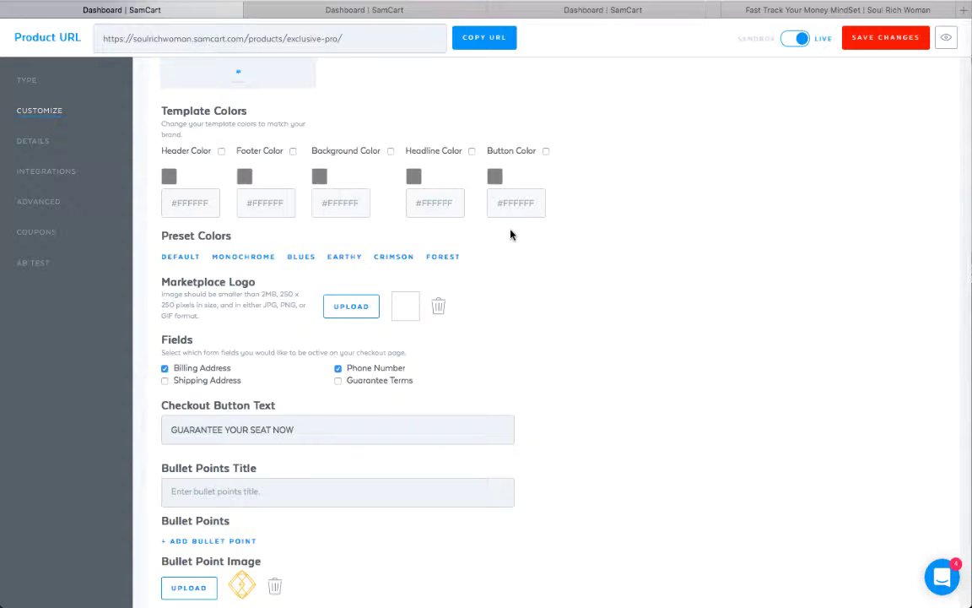
pyautogui.scroll(-3, 511, 234)
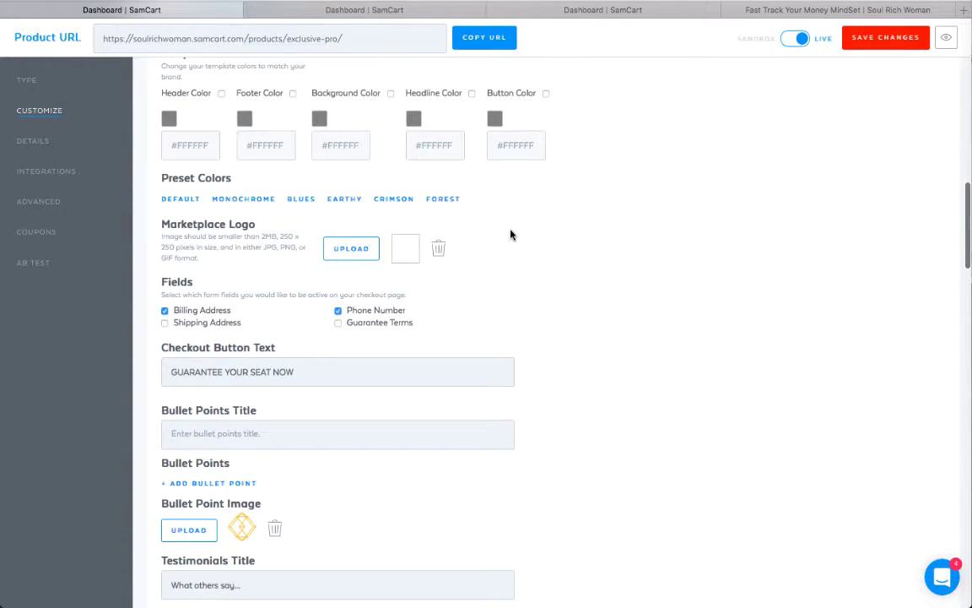
pyautogui.scroll(1, 511, 233)
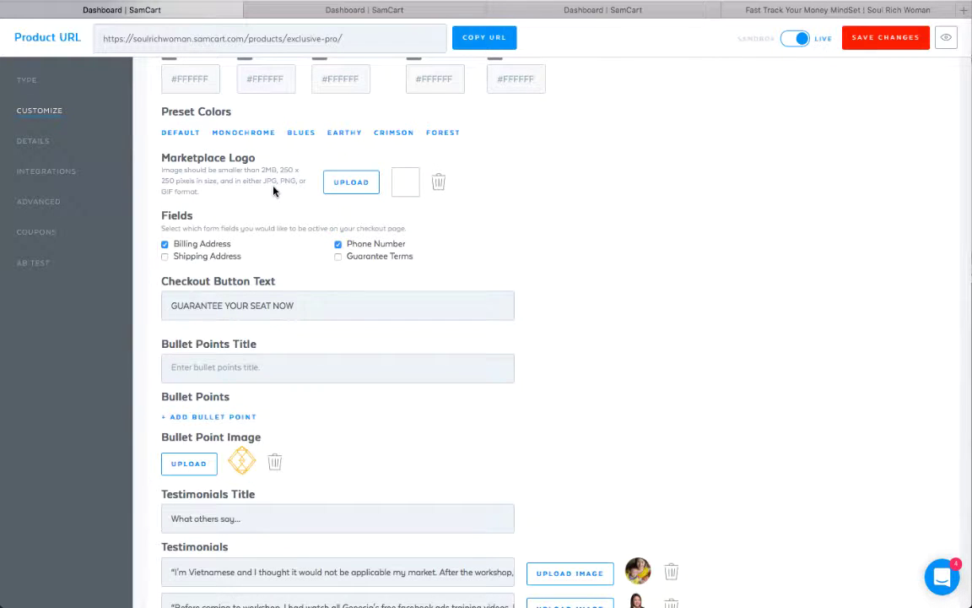
pyautogui.scroll(-20, 321, 413)
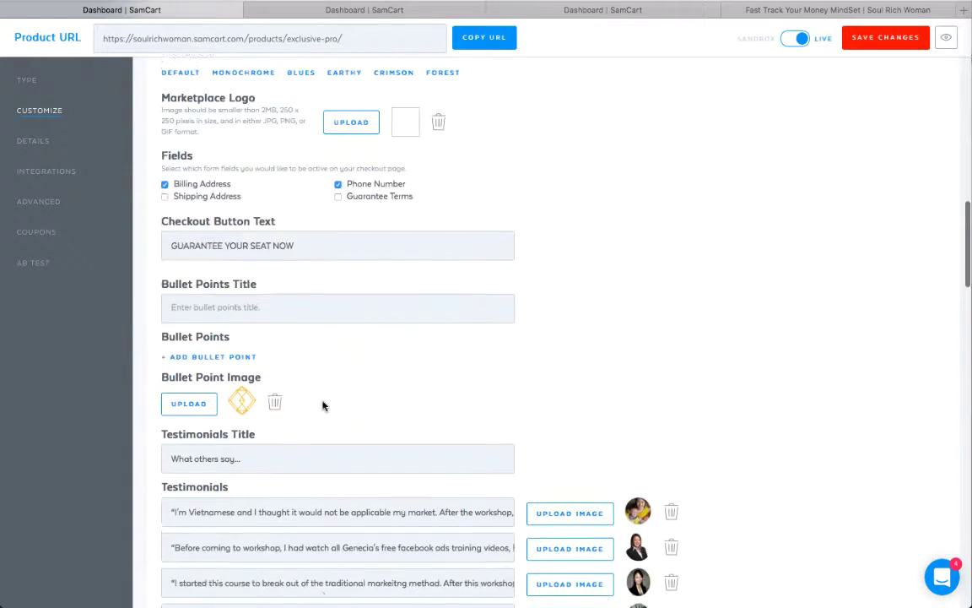
pyautogui.scroll(-7, 322, 406)
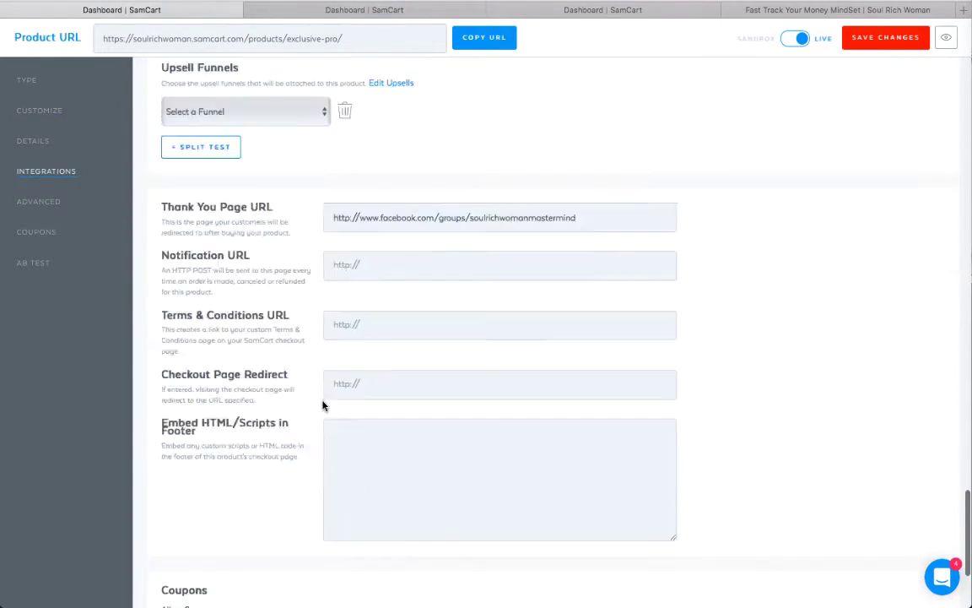
pyautogui.scroll(6, 323, 406)
pyautogui.scroll(20, 322, 405)
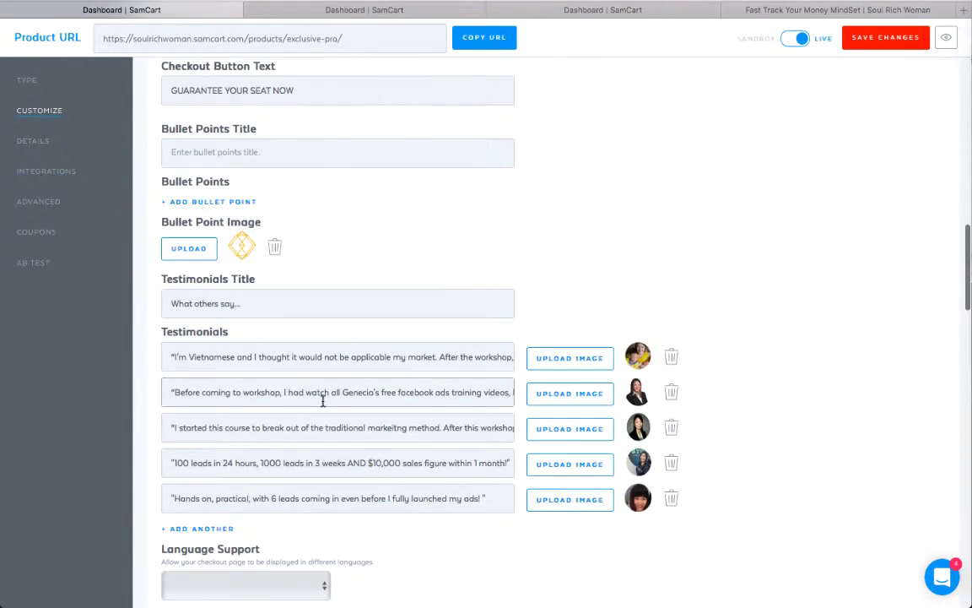
# - Upload the Soul Rich Woman logo image from Downloads as the Marketplace Logo
pyautogui.scroll(8, 322, 404)
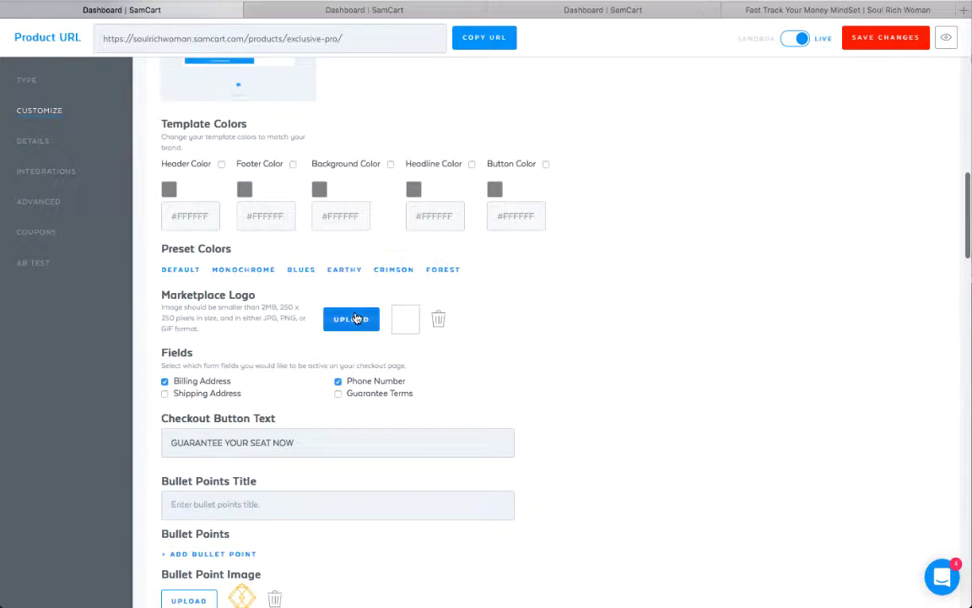
pyautogui.click(358, 320)
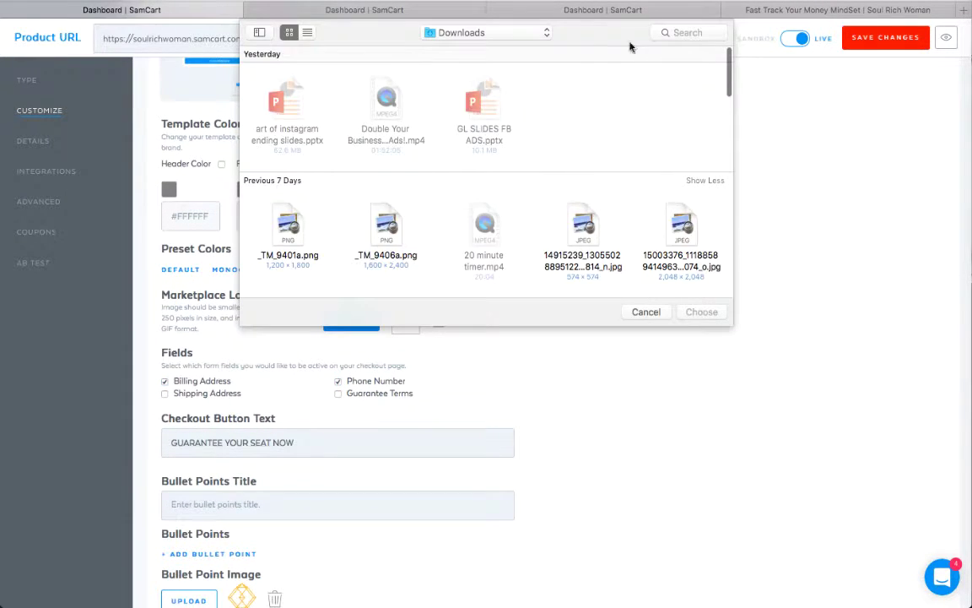
pyautogui.doubleClick(506, 221)
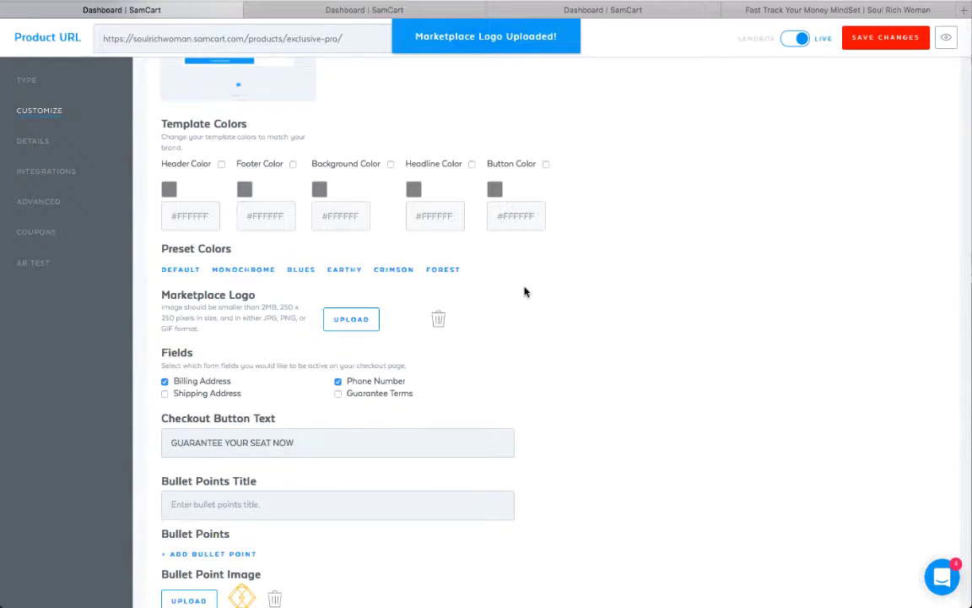
pyautogui.scroll(-1, 525, 291)
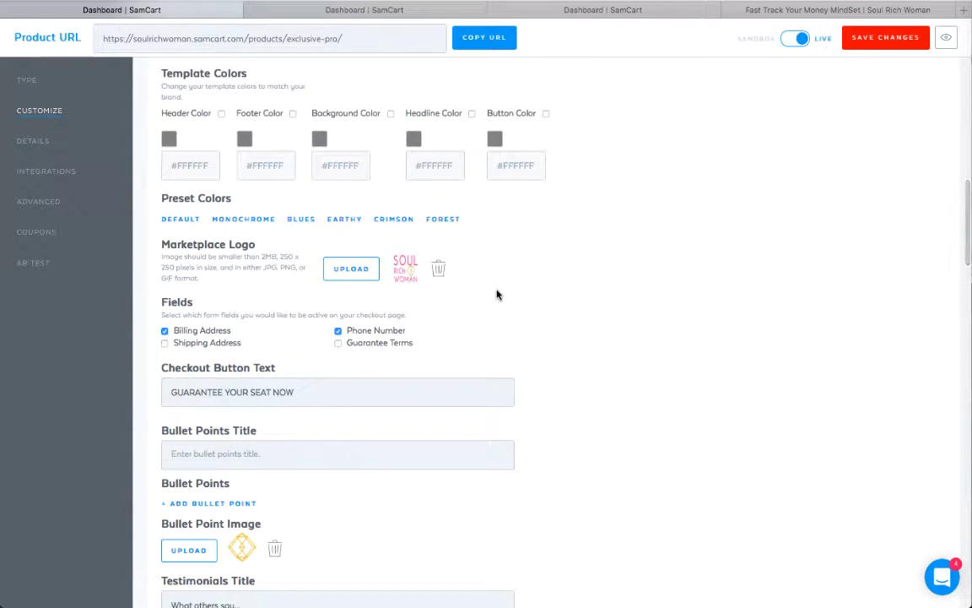
# - Try enabling the Shipping Address and Guarantee Terms checkout fields with a 30 Day guarantee, and disable both again
pyautogui.scroll(-1, 497, 294)
pyautogui.scroll(-1, 497, 293)
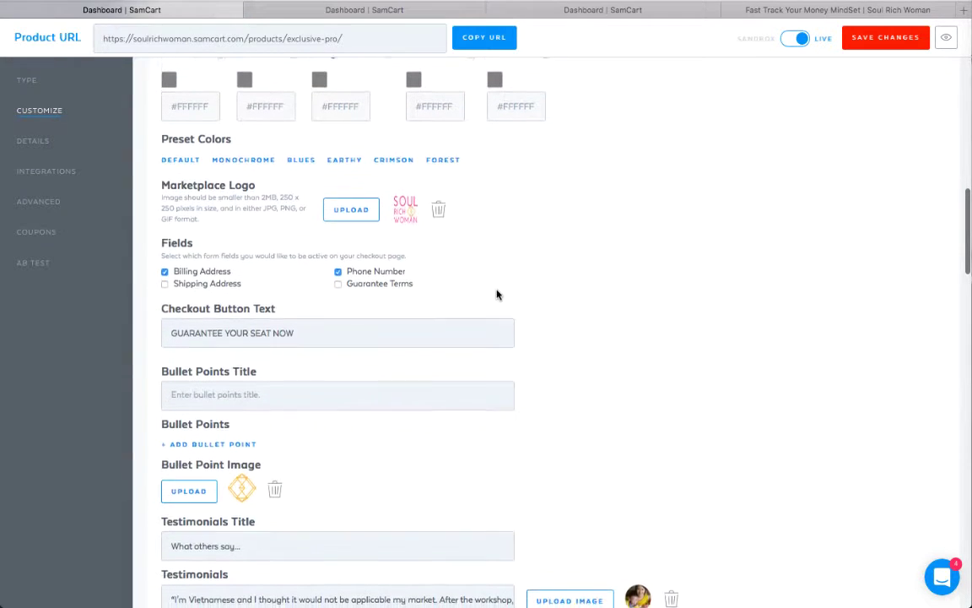
pyautogui.scroll(-1, 389, 267)
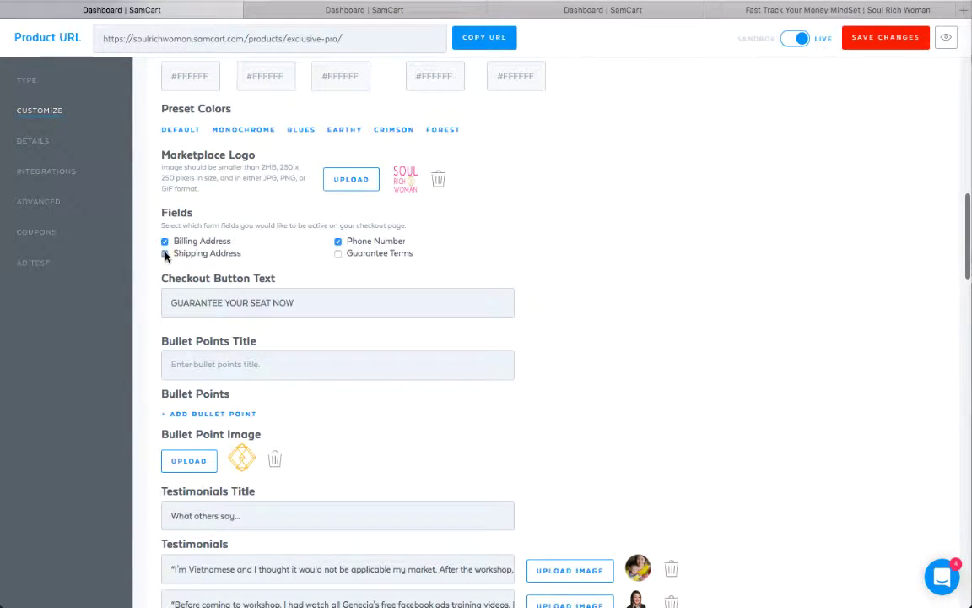
pyautogui.click(165, 254)
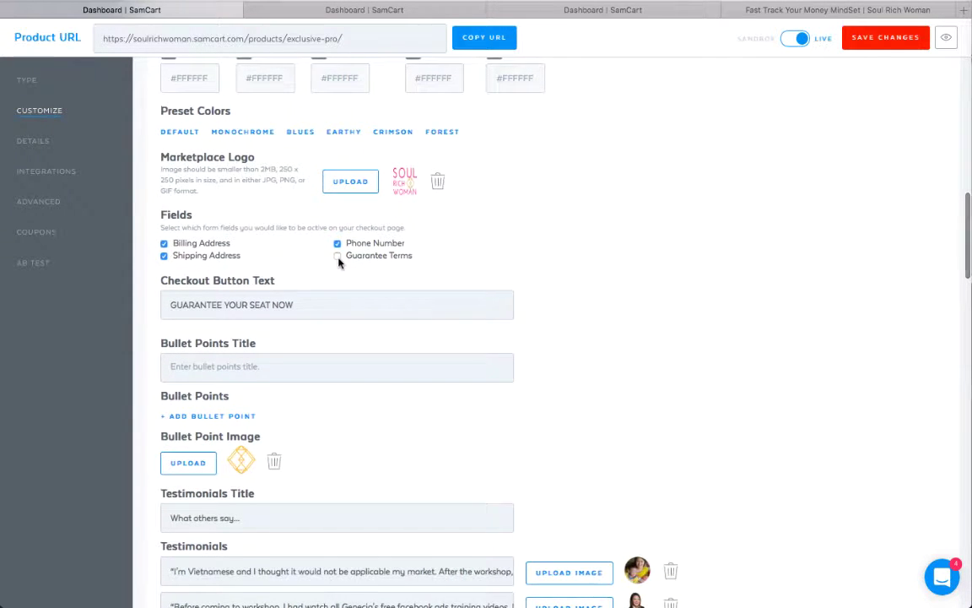
pyautogui.scroll(1, 354, 257)
pyautogui.click(338, 253)
pyautogui.click(444, 265)
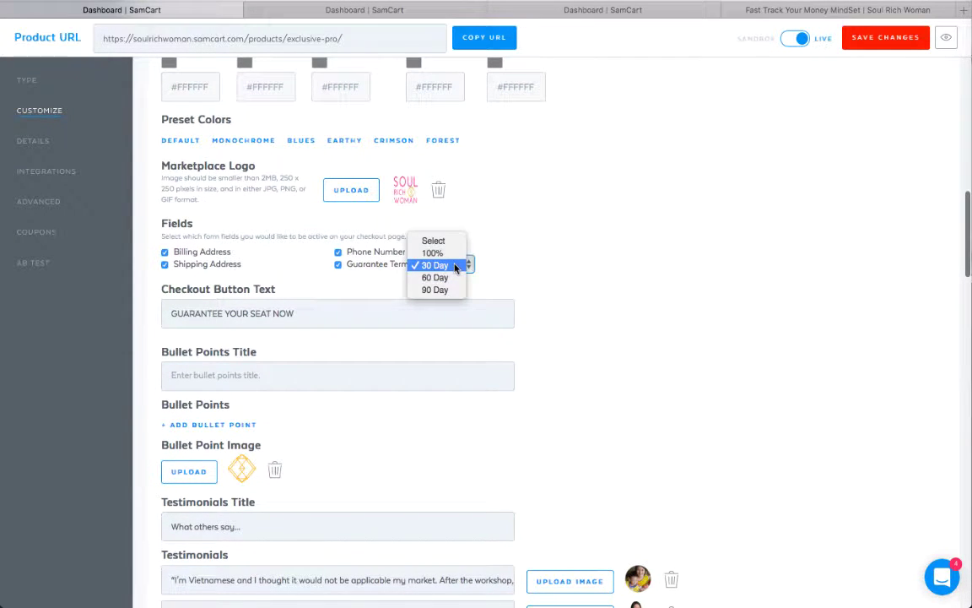
pyautogui.click(377, 276)
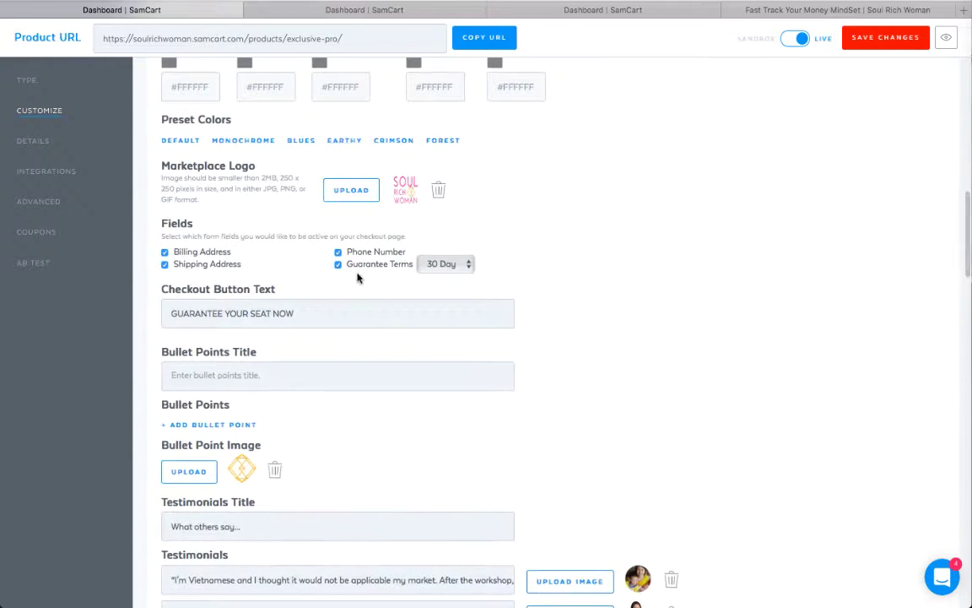
pyautogui.click(338, 265)
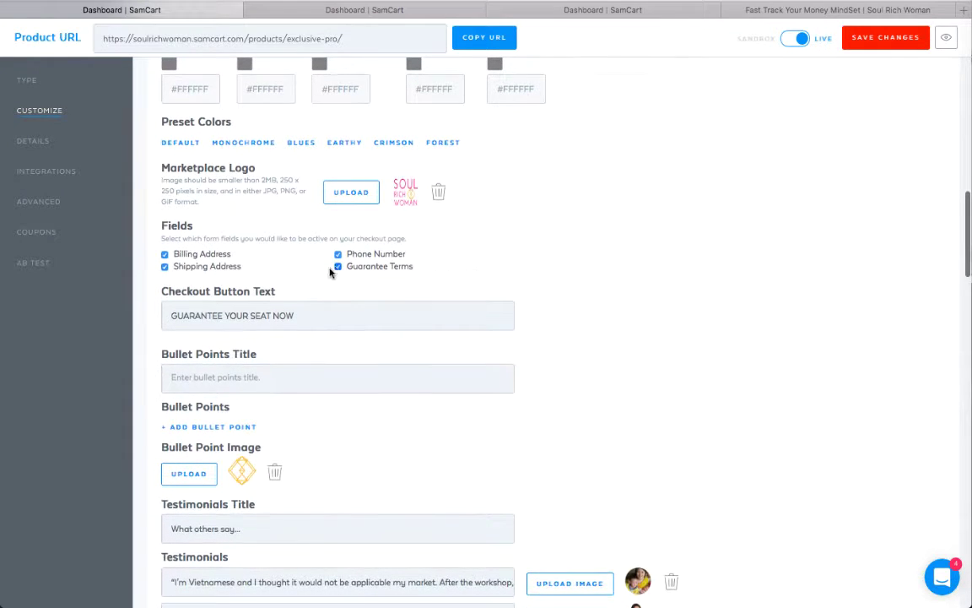
pyautogui.click(164, 268)
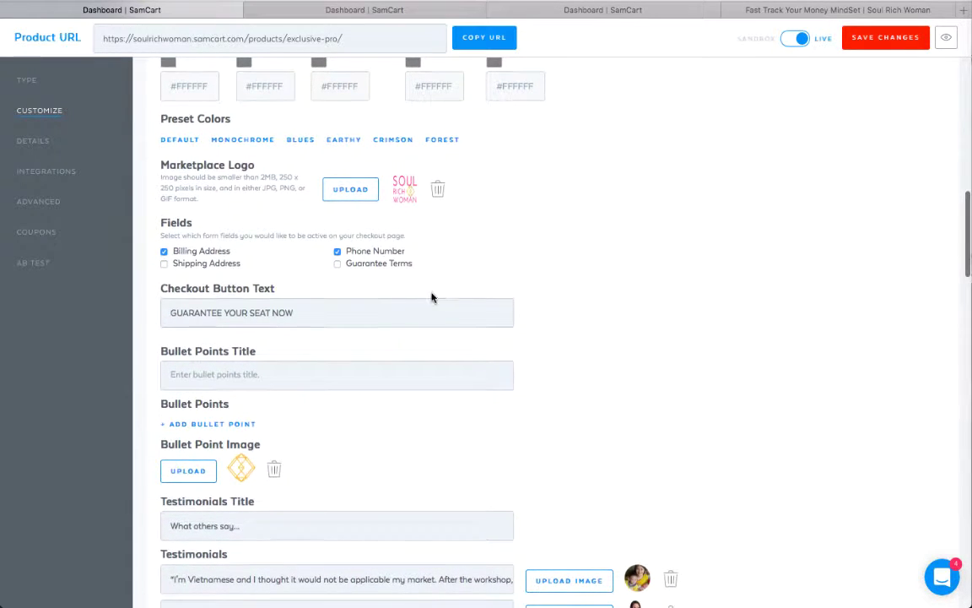
# - Highlight the checkout button text without editing it, and place the cursor in the Bullet Points Title field
pyautogui.click(382, 311)
pyautogui.scroll(-3, 381, 311)
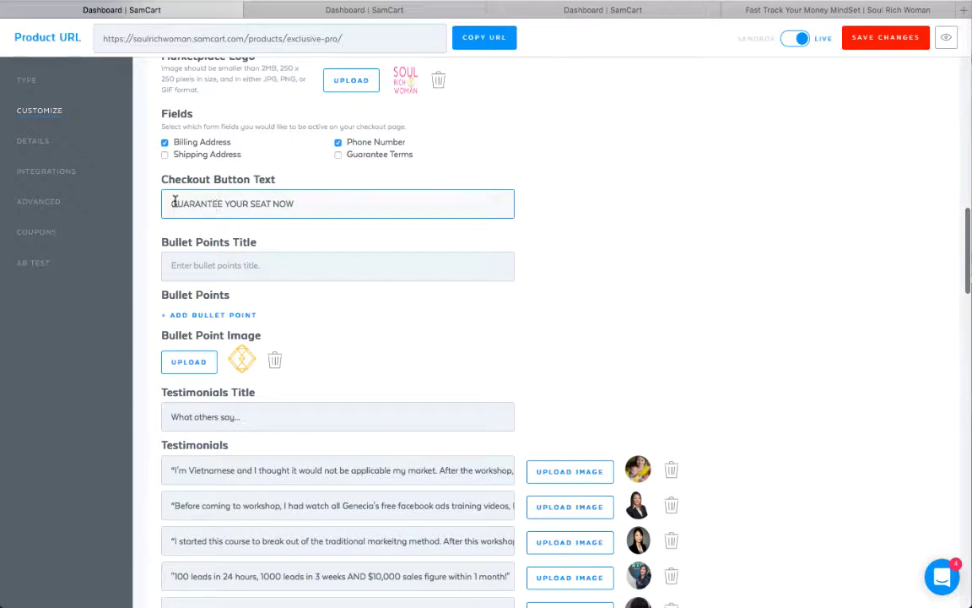
pyautogui.moveTo(175, 201); pyautogui.dragTo(350, 200)
pyautogui.click(348, 202)
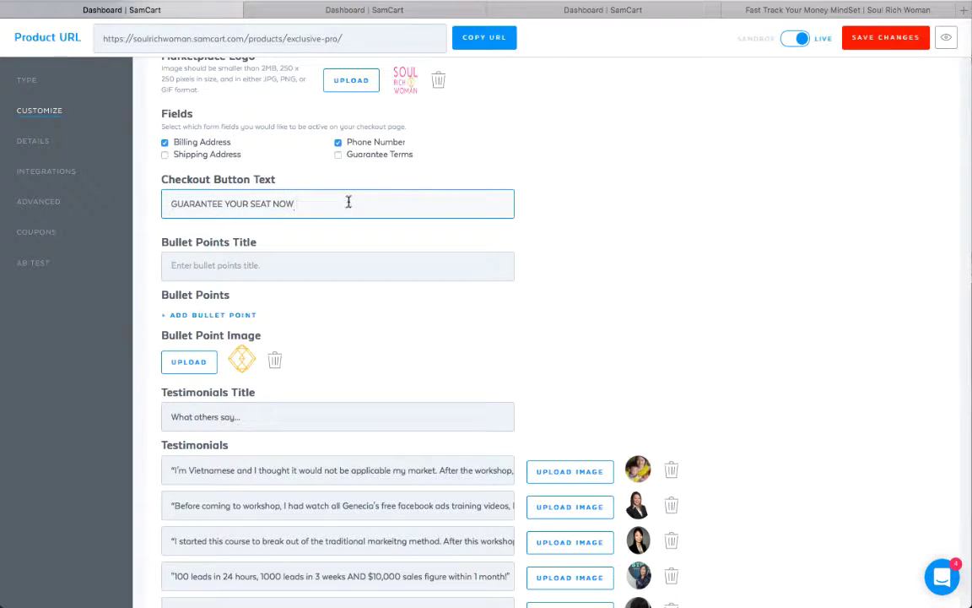
pyautogui.click(332, 254)
pyautogui.scroll(-2, 331, 254)
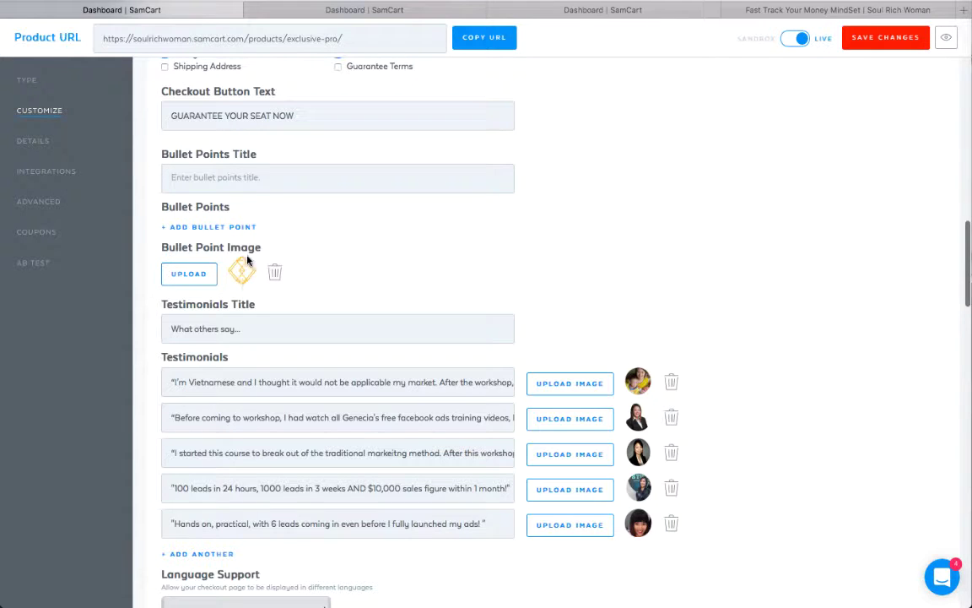
pyautogui.click(256, 184)
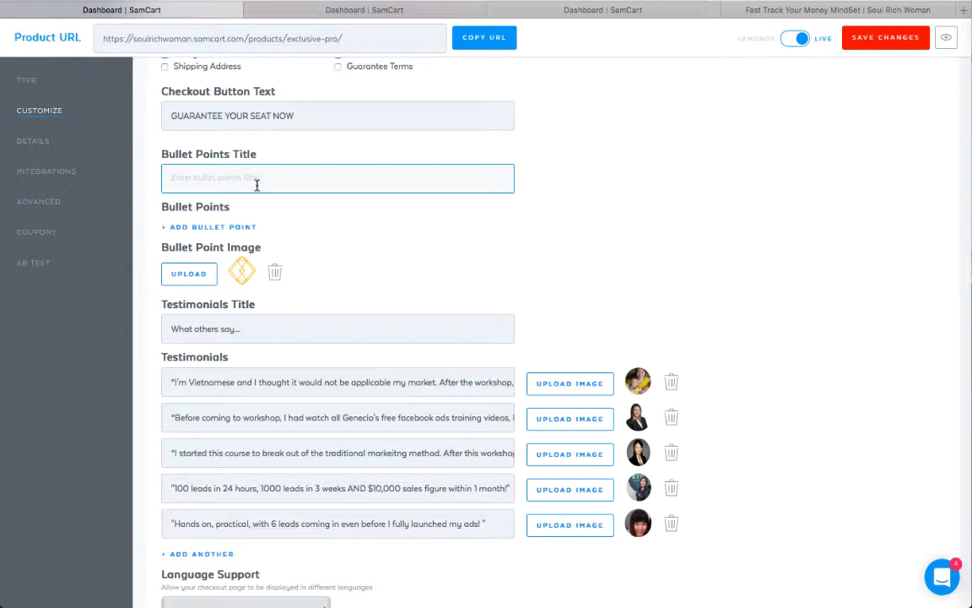
# - Look through the other open tabs, including the upsell funnel and the live order form, and return to the product settings
pyautogui.click(337, 12)
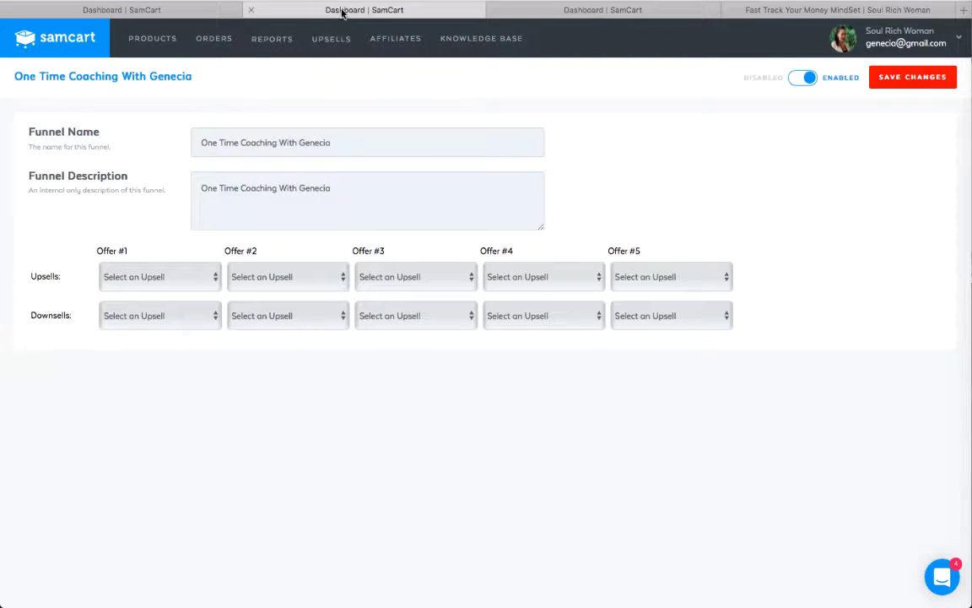
pyautogui.click(516, 11)
pyautogui.click(722, 11)
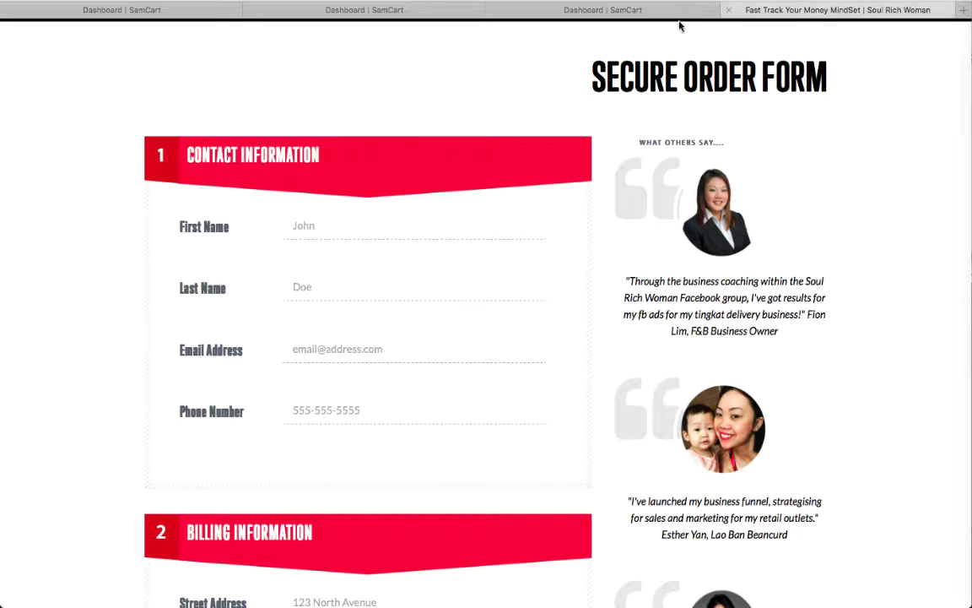
pyautogui.click(117, 12)
# - Open the product list in a new tab beside the product settings, and view the Soul Rich Woman #WeEmpower order form
pyautogui.scroll(5, 254, 81)
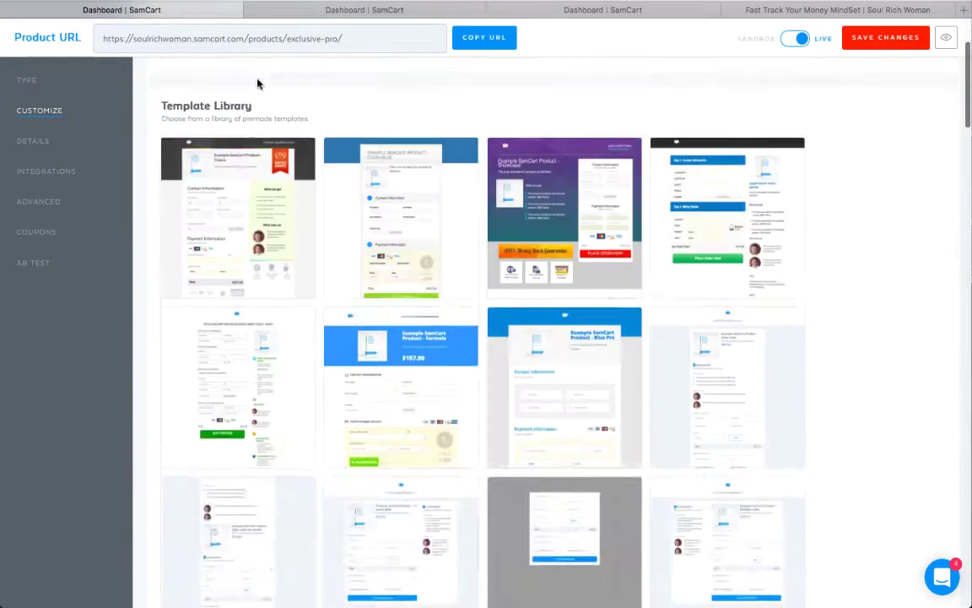
pyautogui.scroll(3, 257, 83)
pyautogui.rightClick(156, 40)
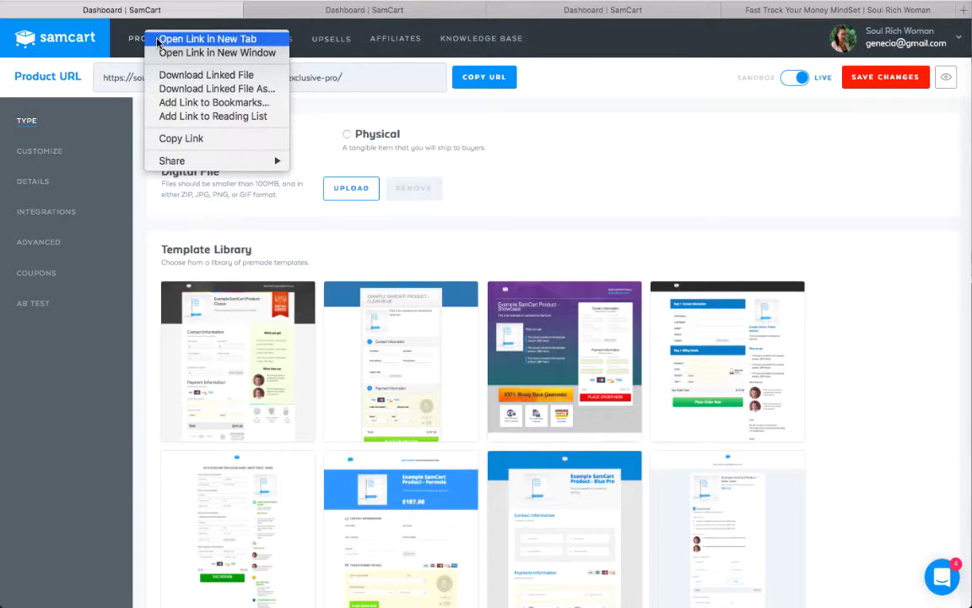
pyautogui.click(156, 39)
pyautogui.click(798, 10)
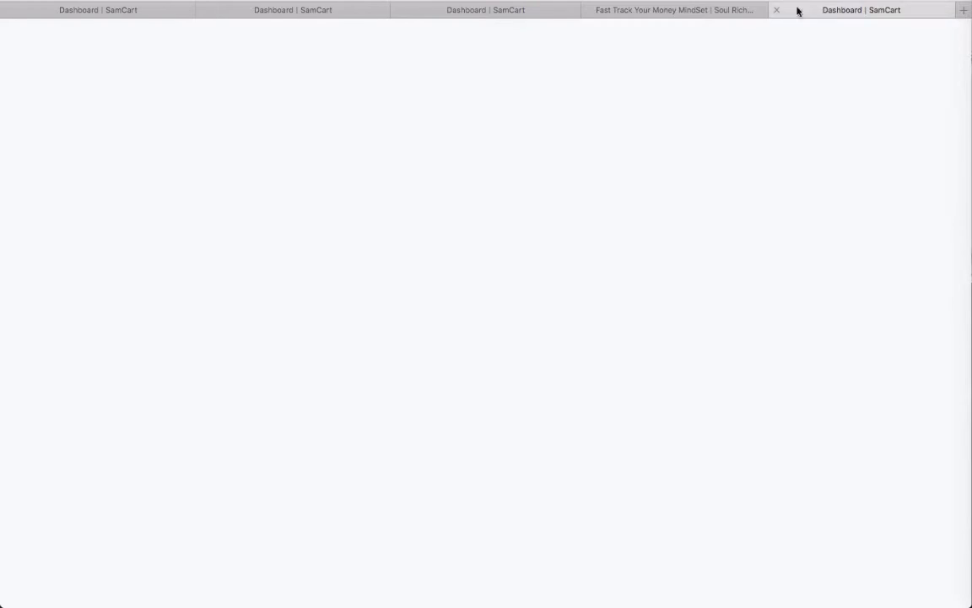
pyautogui.moveTo(798, 10); pyautogui.dragTo(287, 12)
pyautogui.click(637, 12)
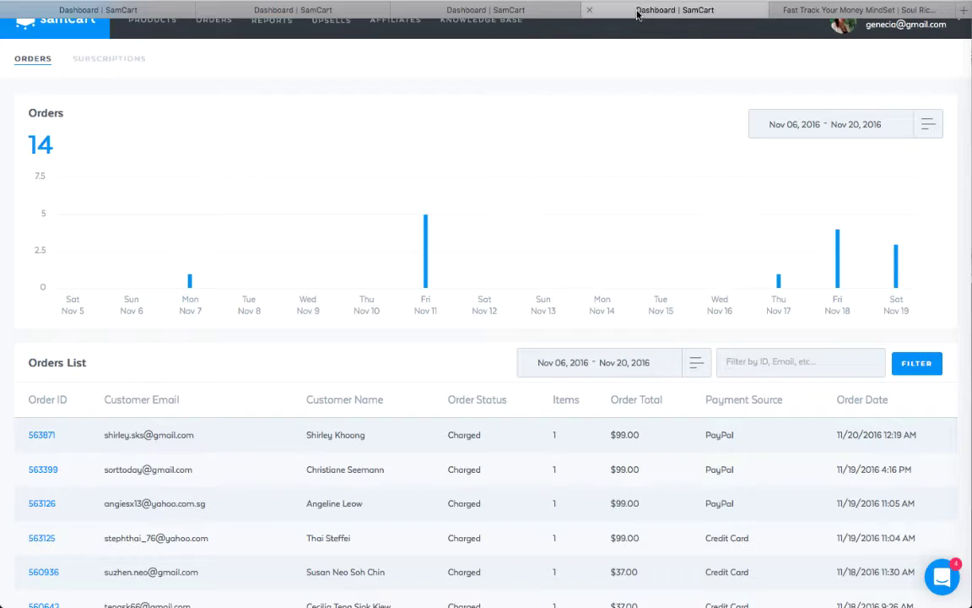
pyautogui.click(376, 12)
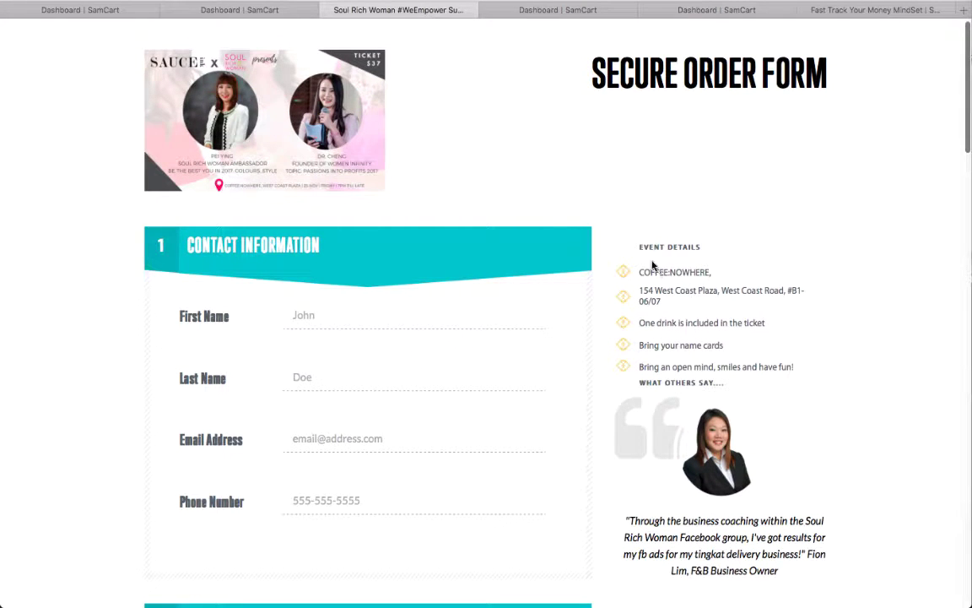
# - Highlight the Event Details bullet list on the order form, and narrow the browser window to expose the desktop files
pyautogui.moveTo(639, 247); pyautogui.dragTo(762, 382)
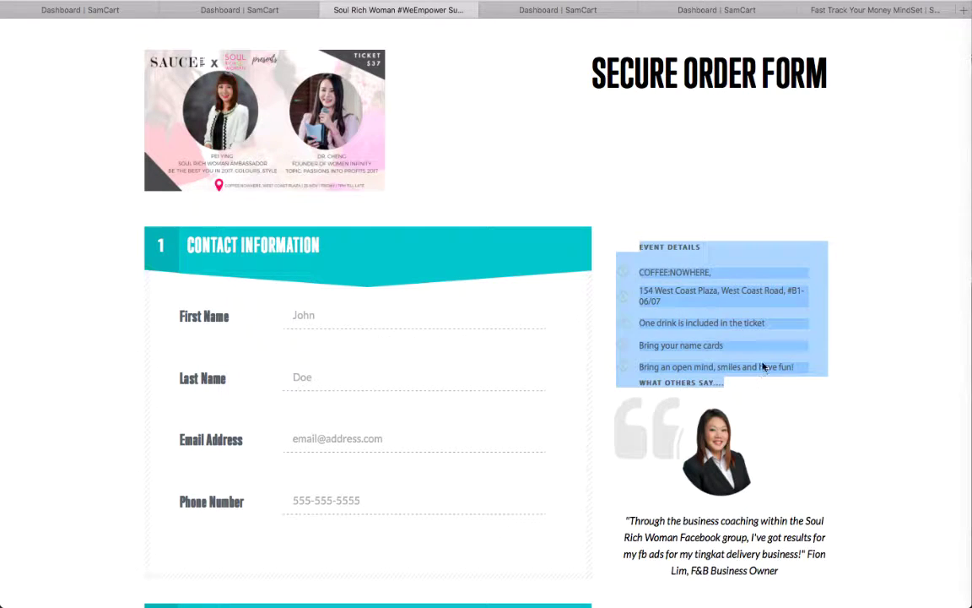
pyautogui.click(763, 366)
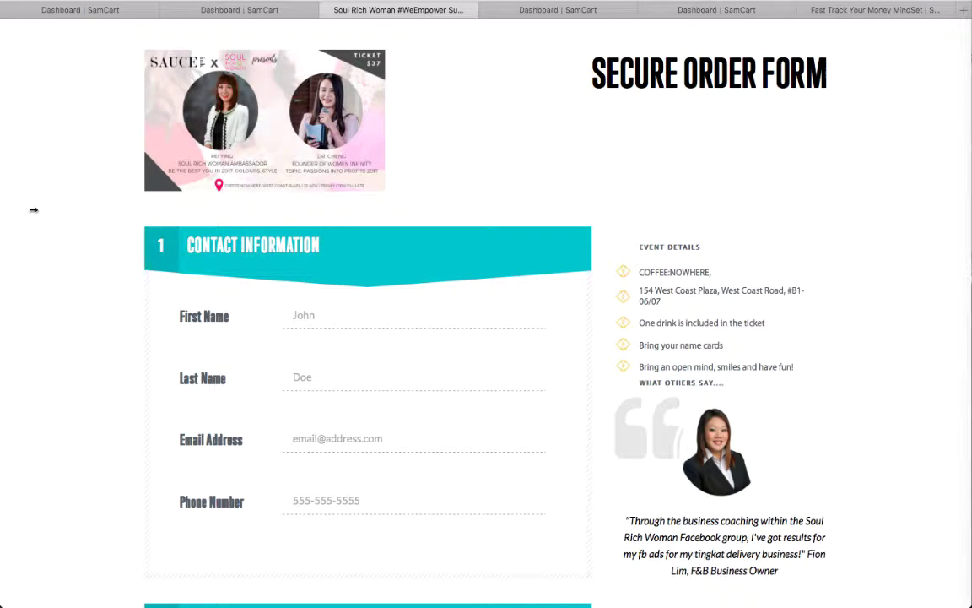
pyautogui.moveTo(4, 201); pyautogui.dragTo(597, 239)
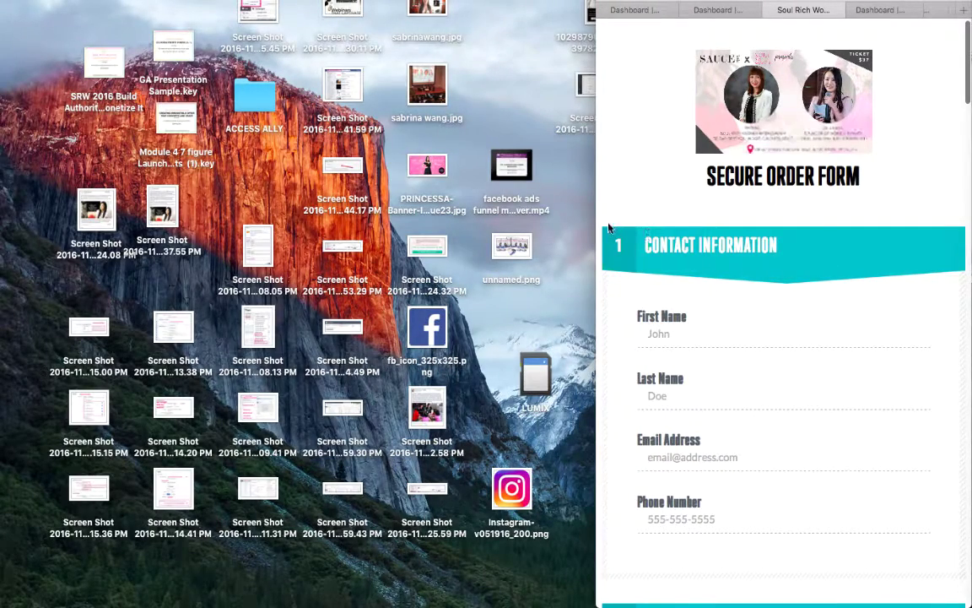
# - Examine the narrow layout of the order form from contact information to the testimonials, and widen the browser window back to full width
pyautogui.scroll(-5, 749, 228)
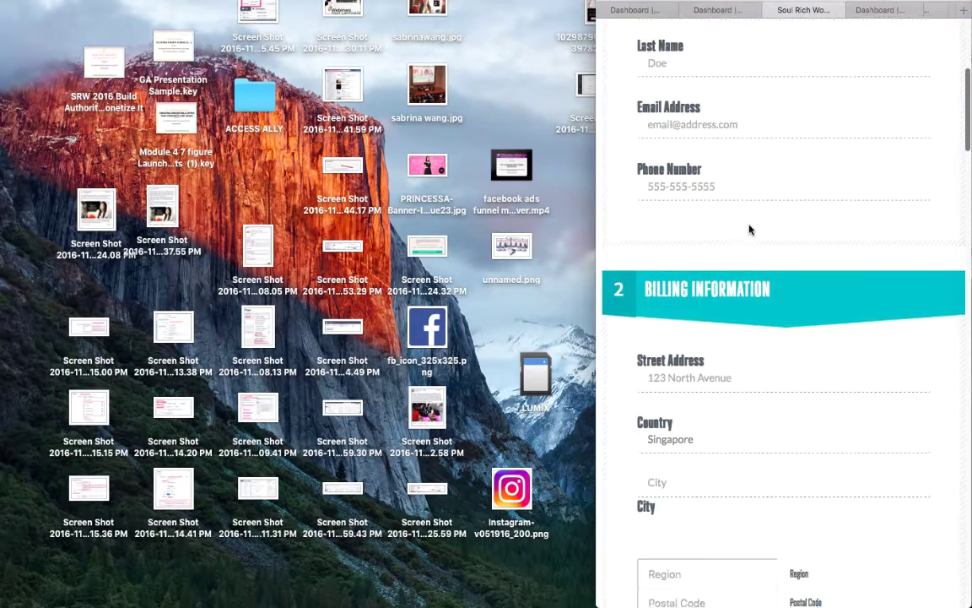
pyautogui.scroll(8, 750, 229)
pyautogui.scroll(-4, 749, 229)
pyautogui.scroll(-6, 749, 228)
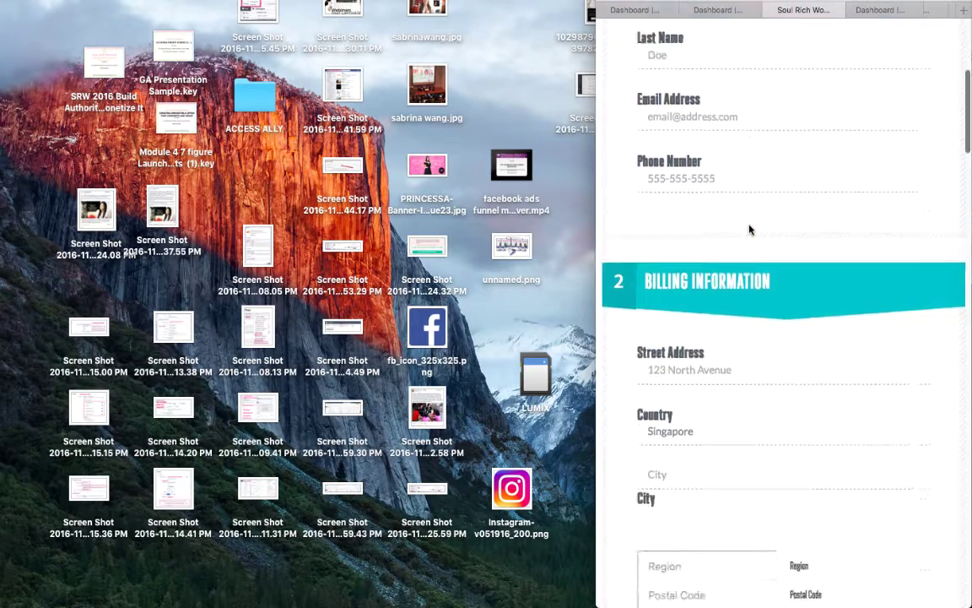
pyautogui.scroll(10, 750, 229)
pyautogui.scroll(-9, 749, 229)
pyautogui.scroll(-15, 749, 229)
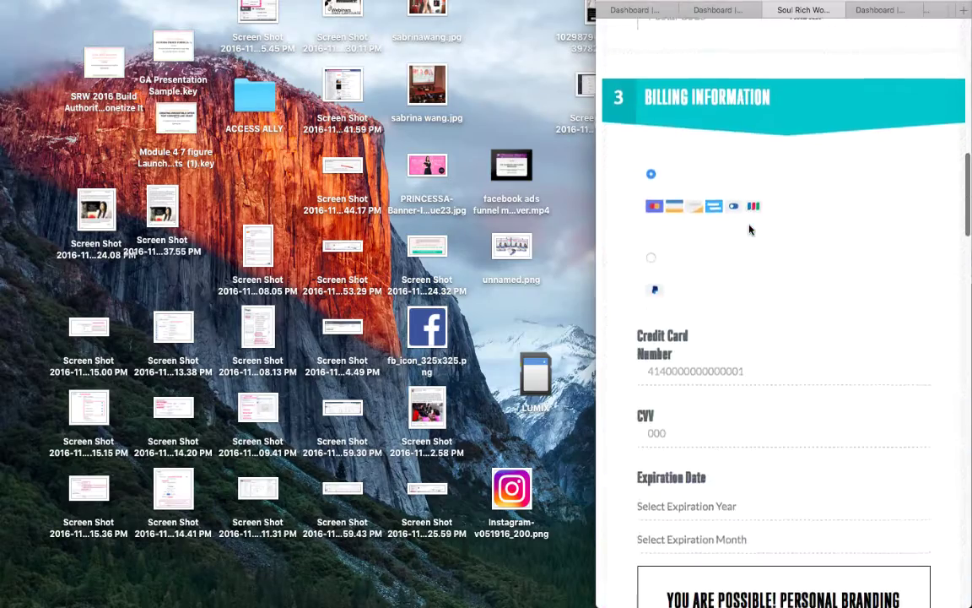
pyautogui.scroll(5, 750, 229)
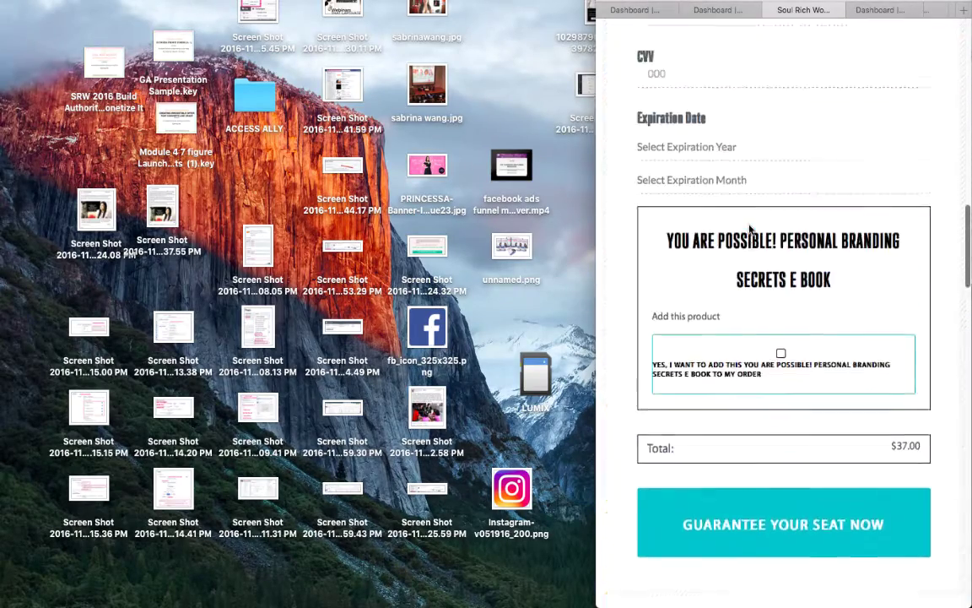
pyautogui.scroll(-15, 750, 229)
pyautogui.scroll(10, 749, 229)
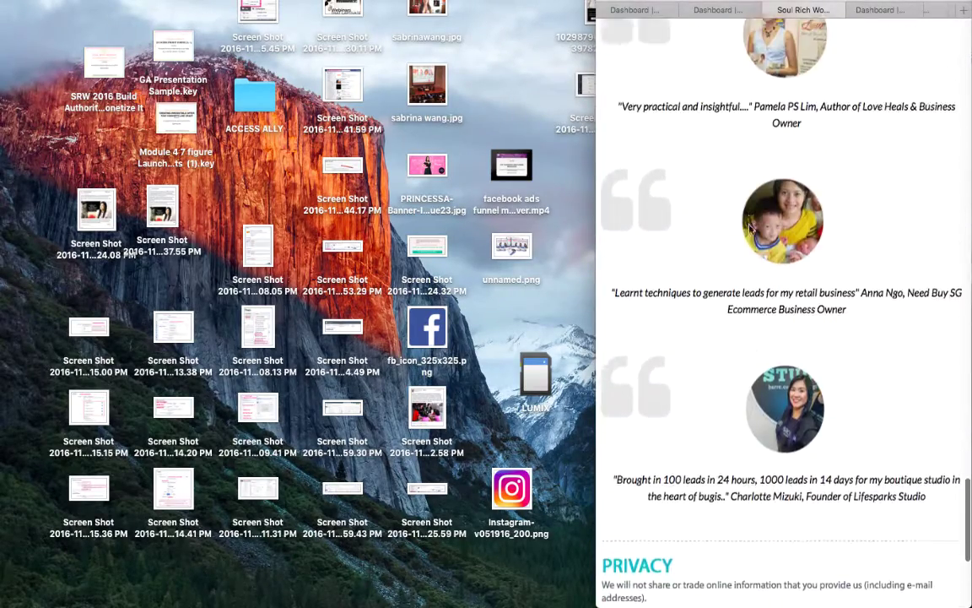
pyautogui.scroll(15, 750, 229)
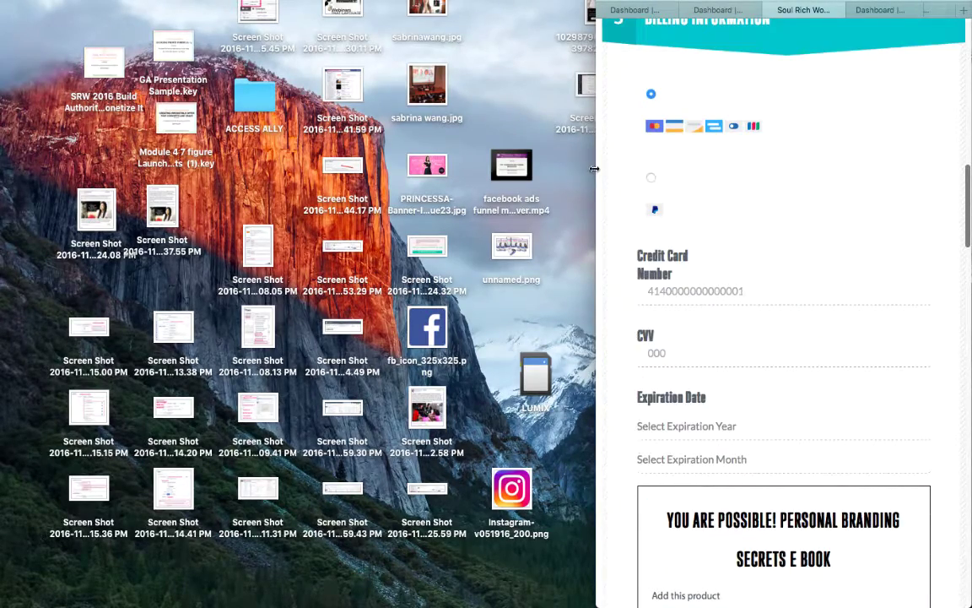
pyautogui.moveTo(592, 169); pyautogui.dragTo(2, 151)
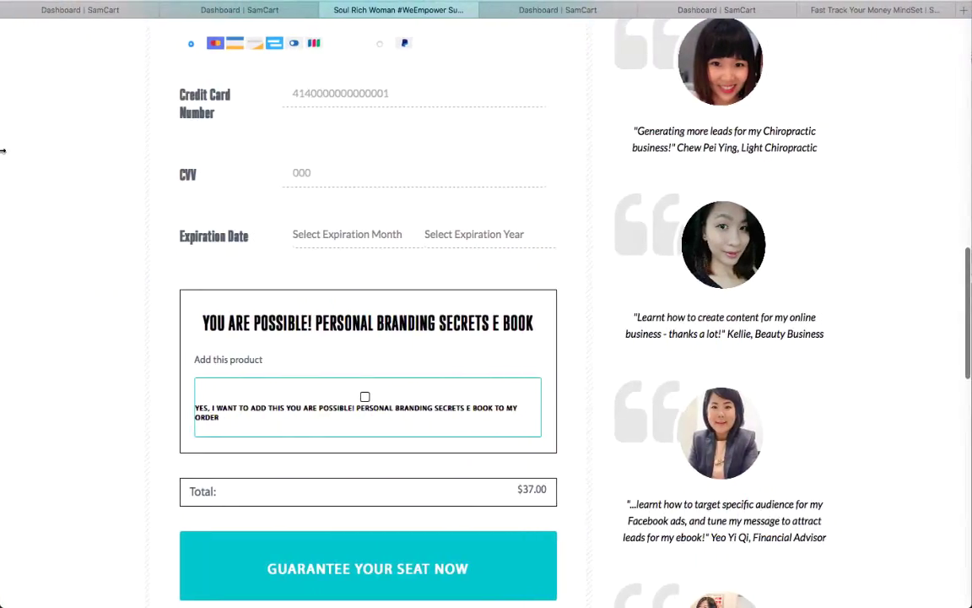
# - Return to the Exclusive PRO product settings and review the Testimonials Title and the testimonial entries with their images
pyautogui.click(84, 10)
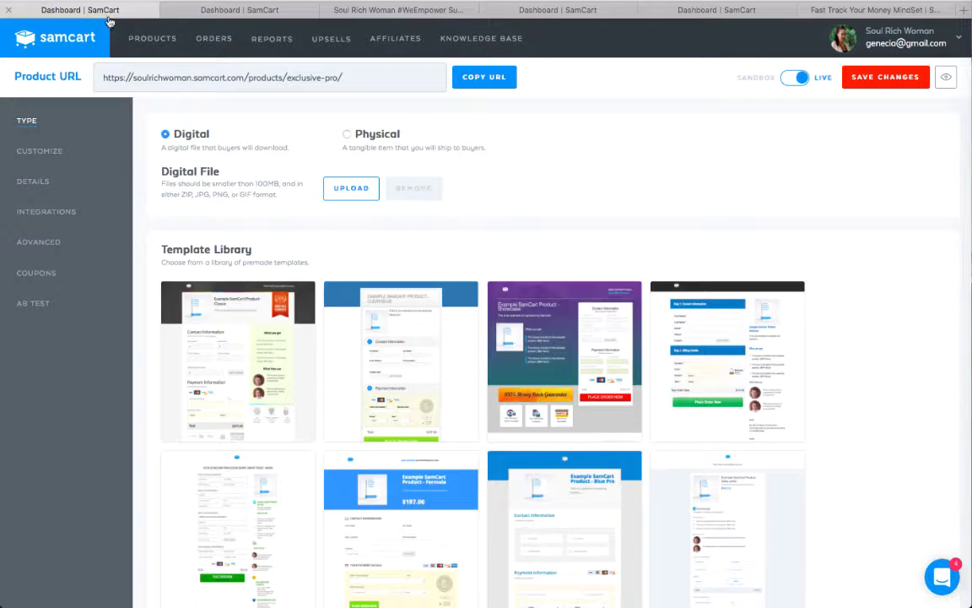
pyautogui.scroll(-15, 536, 217)
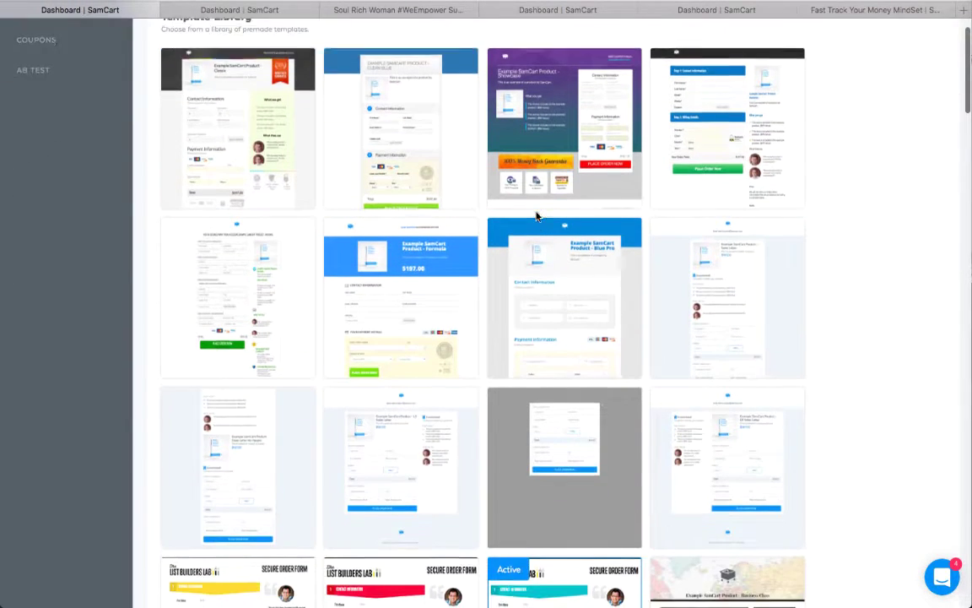
pyautogui.scroll(5, 536, 217)
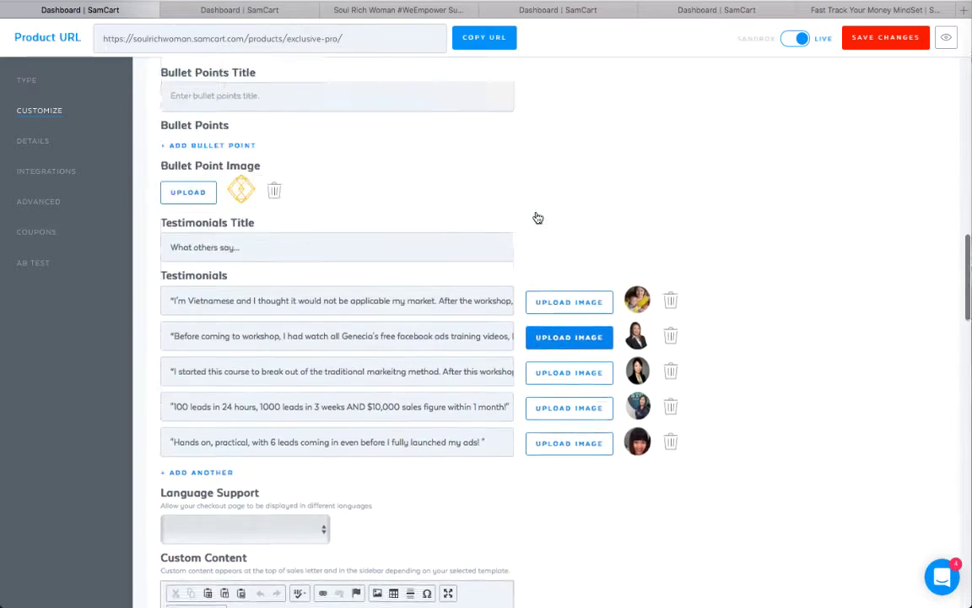
pyautogui.scroll(-1, 275, 249)
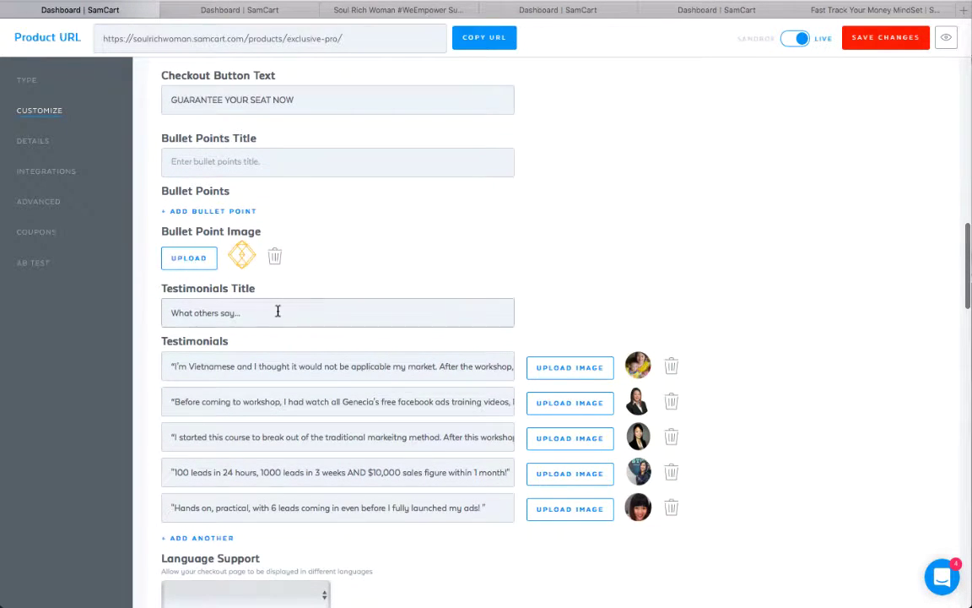
pyautogui.scroll(-3, 276, 310)
pyautogui.scroll(2, 276, 311)
pyautogui.click(243, 221)
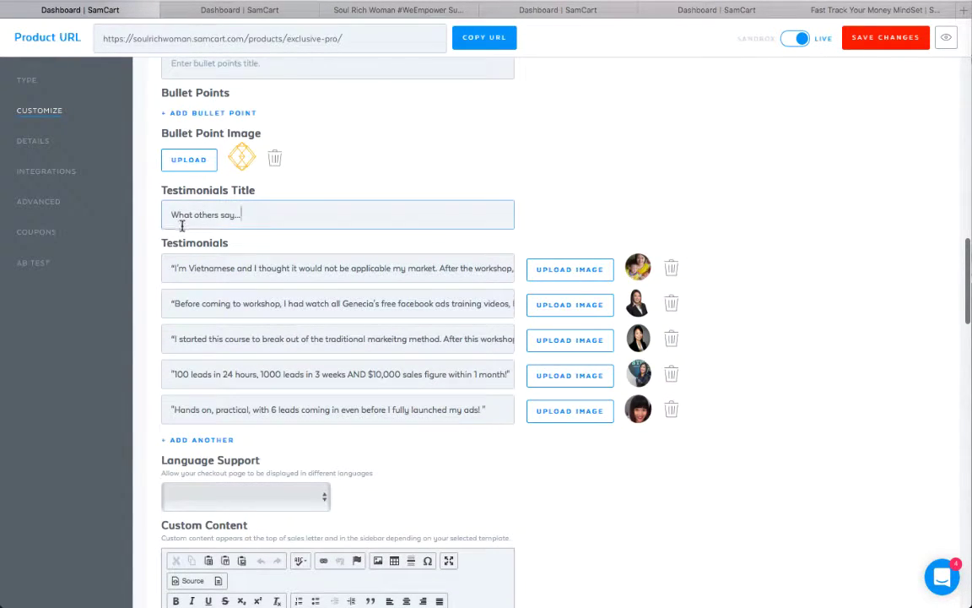
pyautogui.scroll(-1, 321, 256)
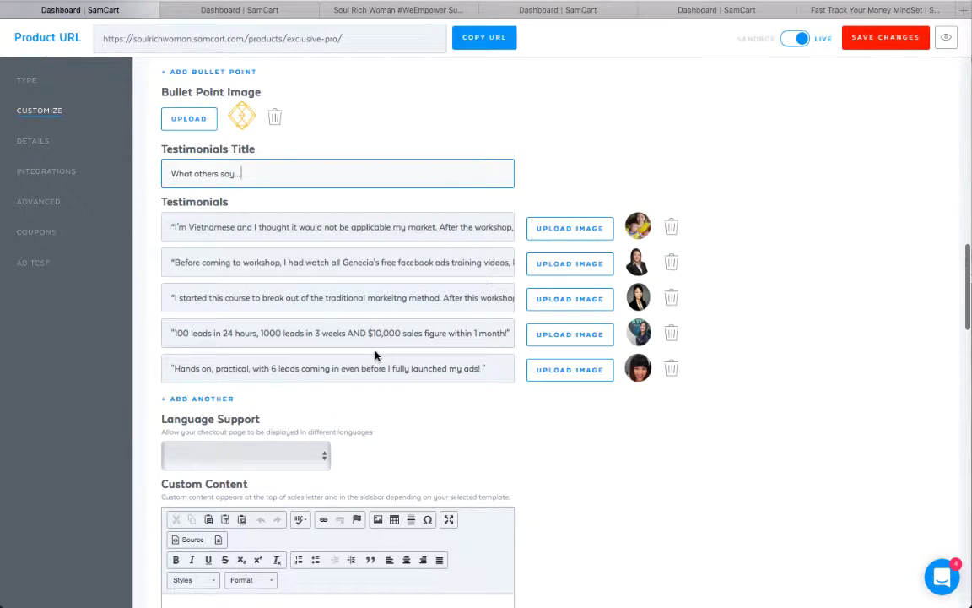
pyautogui.scroll(-2, 377, 356)
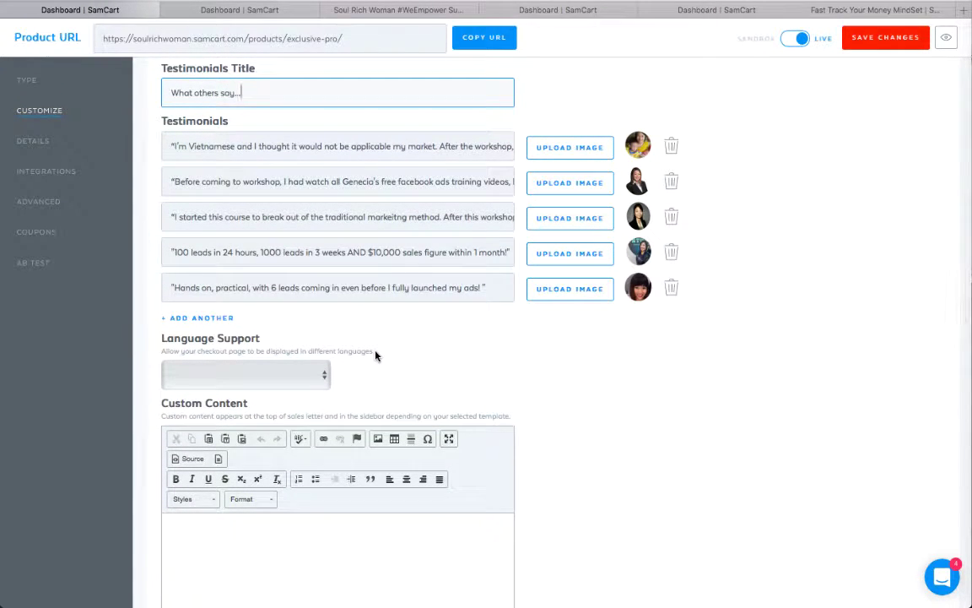
pyautogui.click(423, 143)
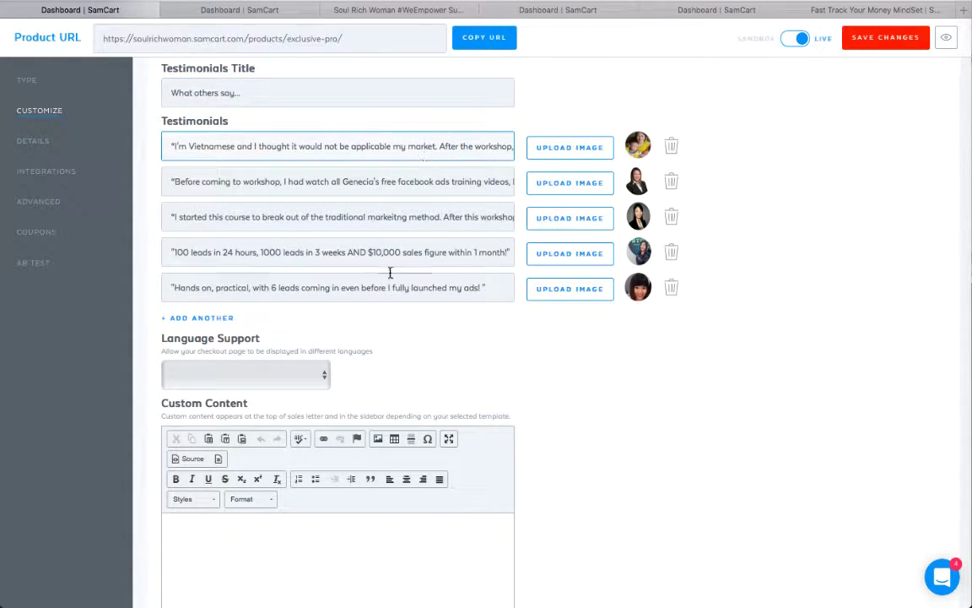
# - Add three blank testimonial entries below the existing ones, and delete all three of them
pyautogui.click(204, 317)
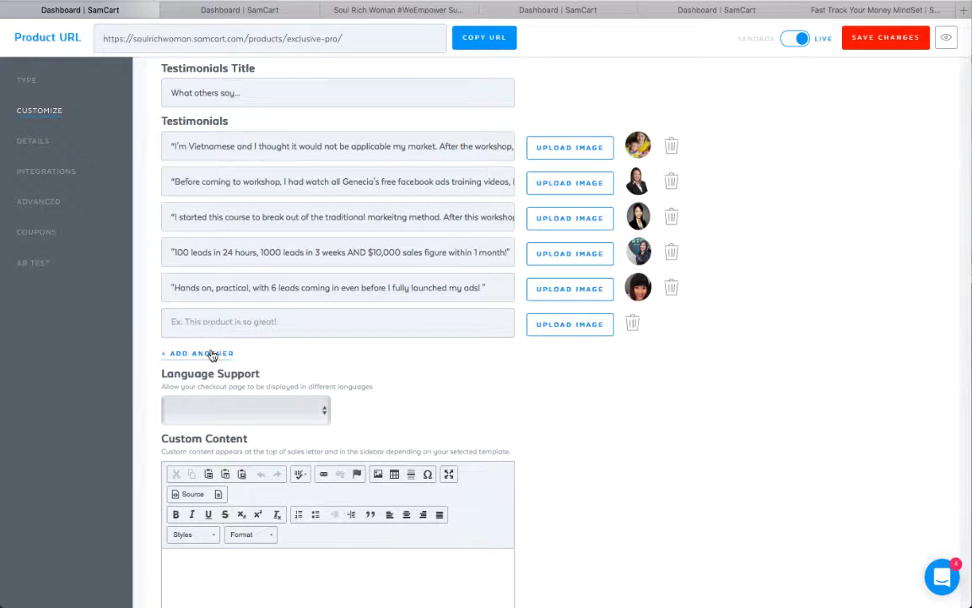
pyautogui.click(195, 353)
pyautogui.click(196, 388)
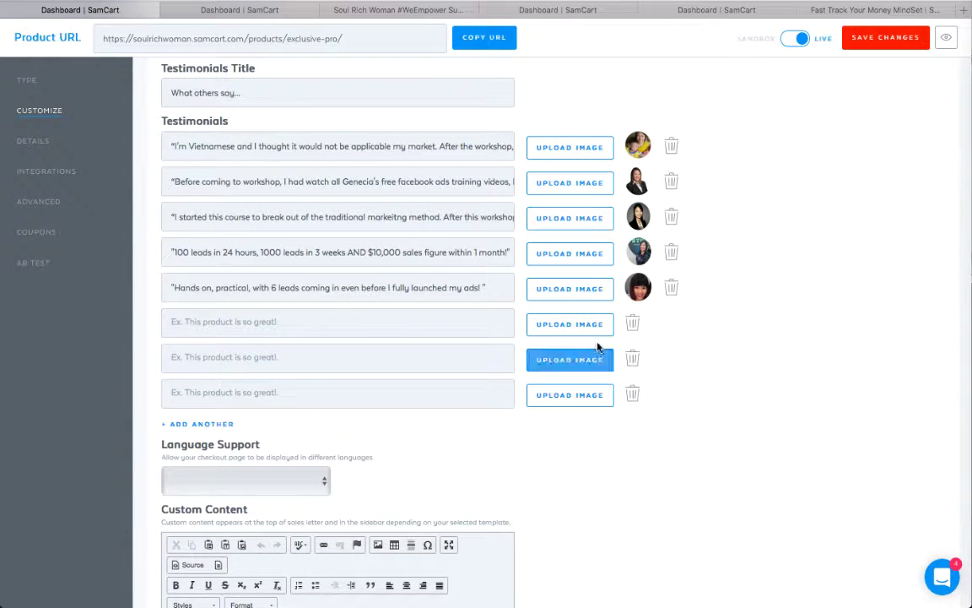
pyautogui.click(634, 324)
pyautogui.click(634, 327)
pyautogui.click(634, 326)
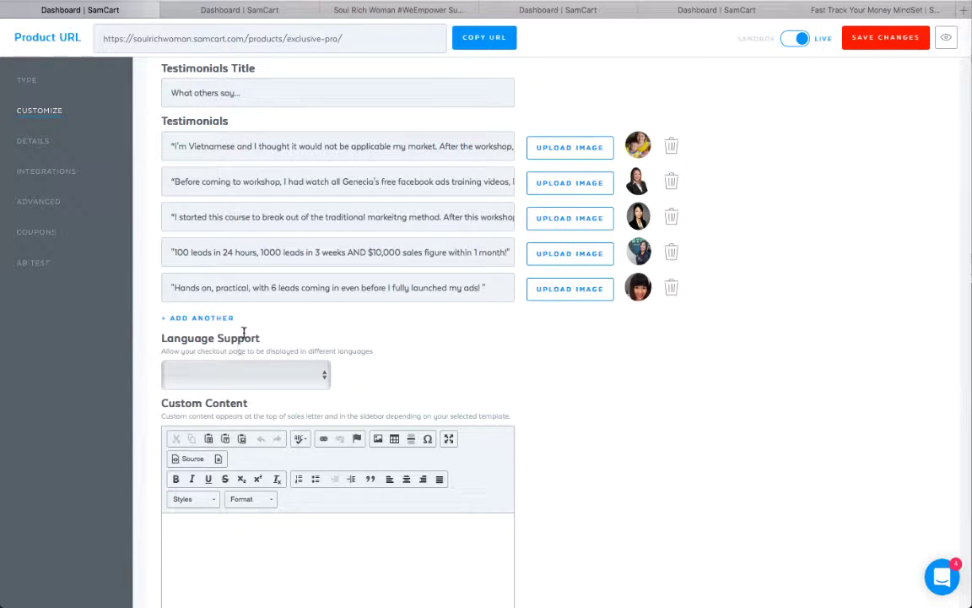
# - Compare the testimonials on the live order form with the testimonial entries in the product settings
pyautogui.click(413, 8)
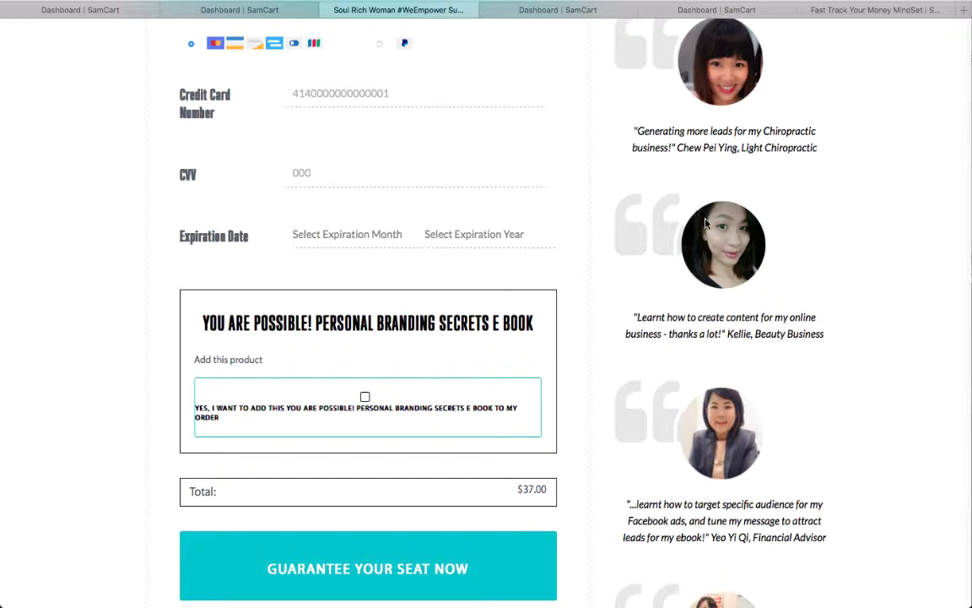
pyautogui.click(61, 11)
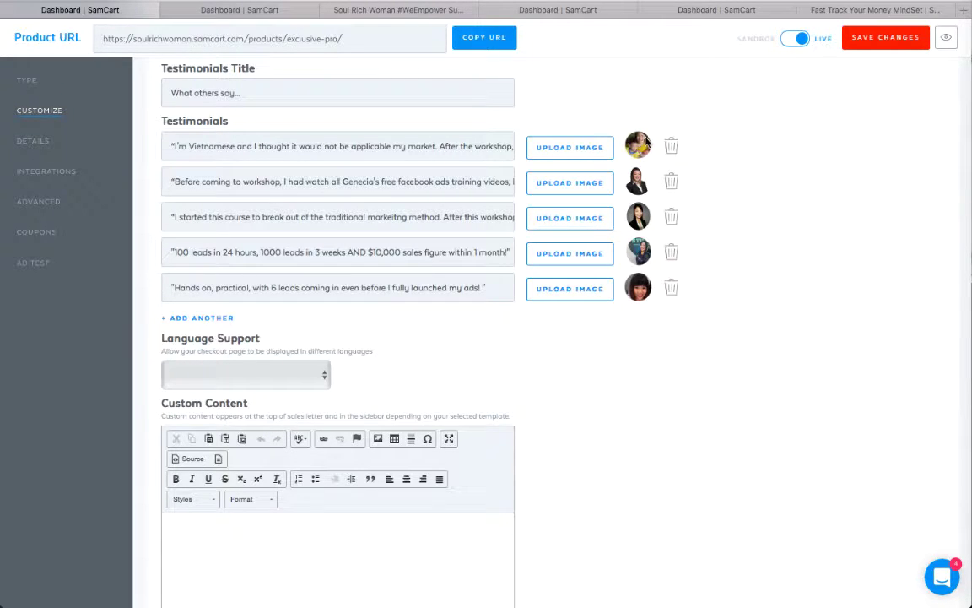
pyautogui.click(354, 10)
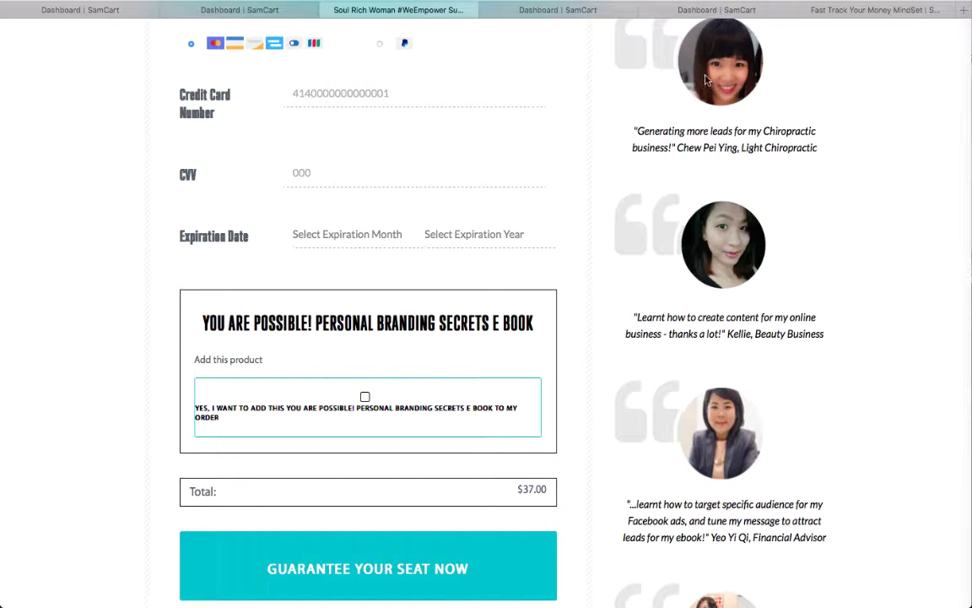
pyautogui.scroll(-5, 697, 79)
pyautogui.scroll(-3, 707, 79)
pyautogui.scroll(15, 707, 79)
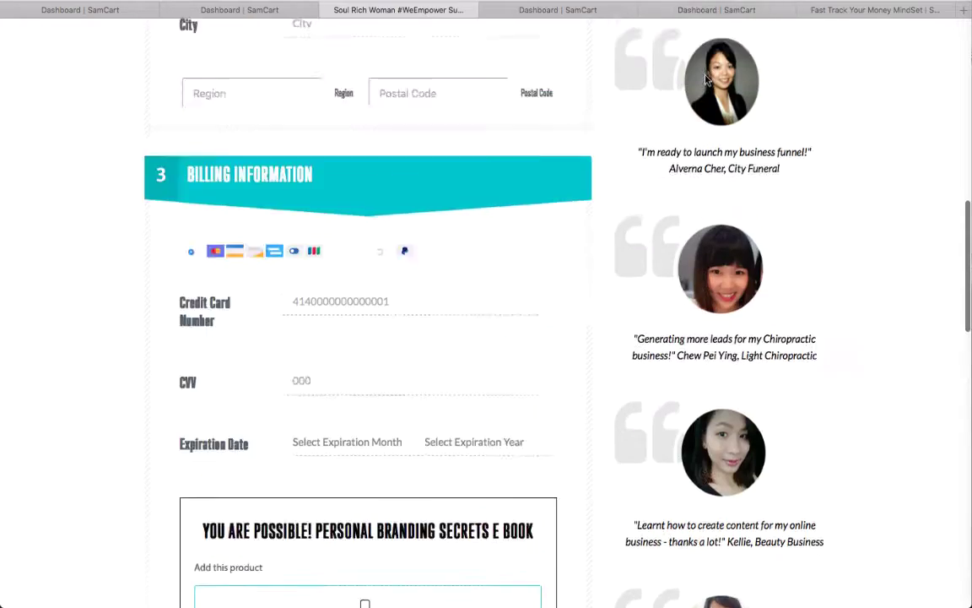
pyautogui.click(91, 12)
# - Try Chinese as the checkout page's Language Support option, and set it to English
pyautogui.scroll(-3, 358, 264)
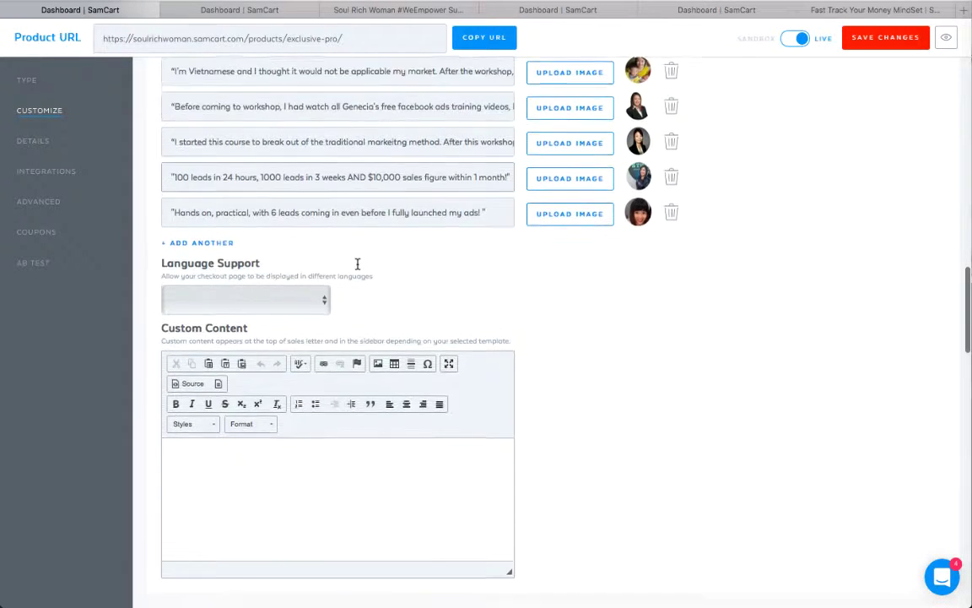
pyautogui.click(270, 256)
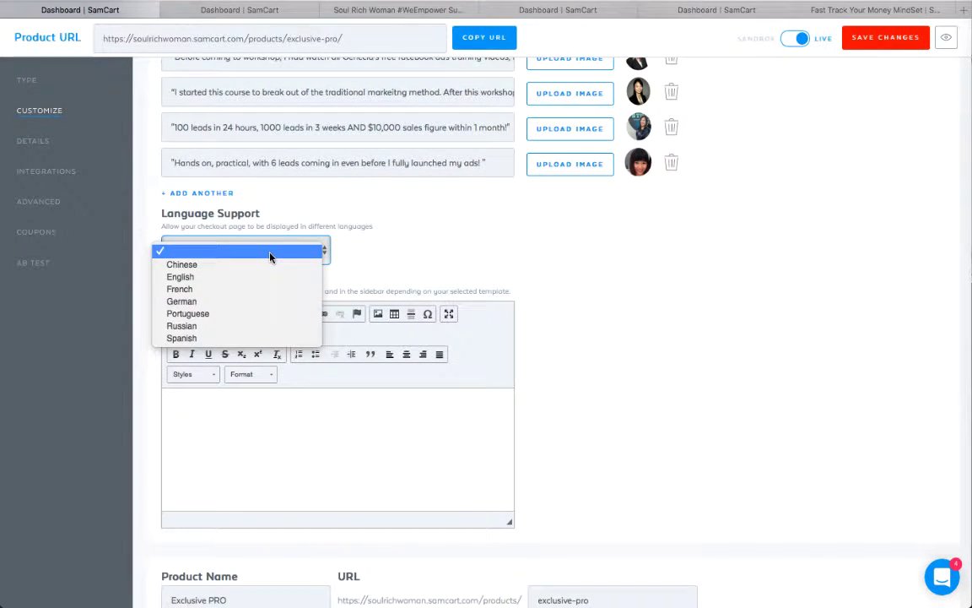
pyautogui.click(271, 266)
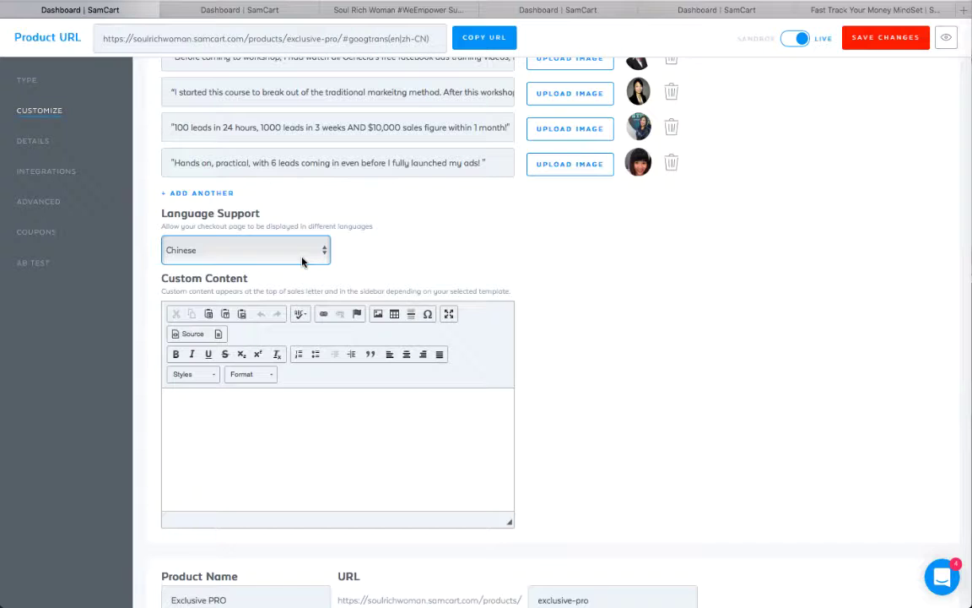
pyautogui.click(302, 261)
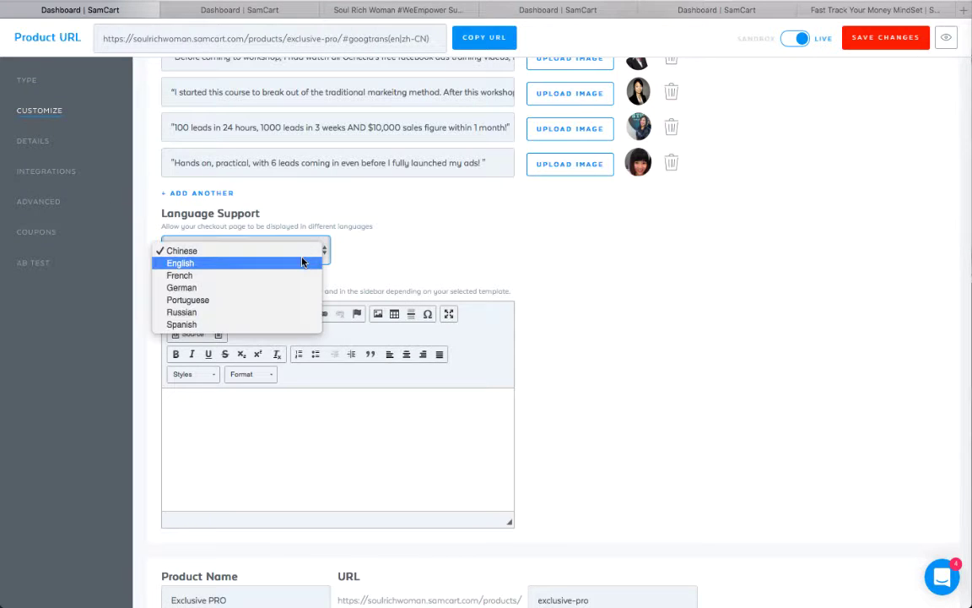
pyautogui.click(308, 263)
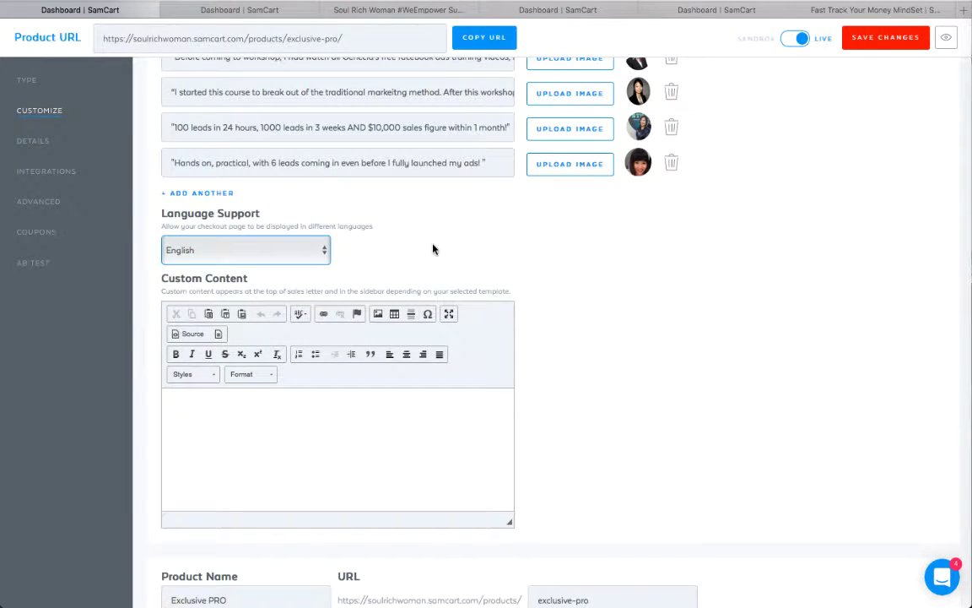
# - Place the cursor in the empty Custom Content editor and view its formatting options
pyautogui.scroll(-3, 433, 249)
pyautogui.click(350, 254)
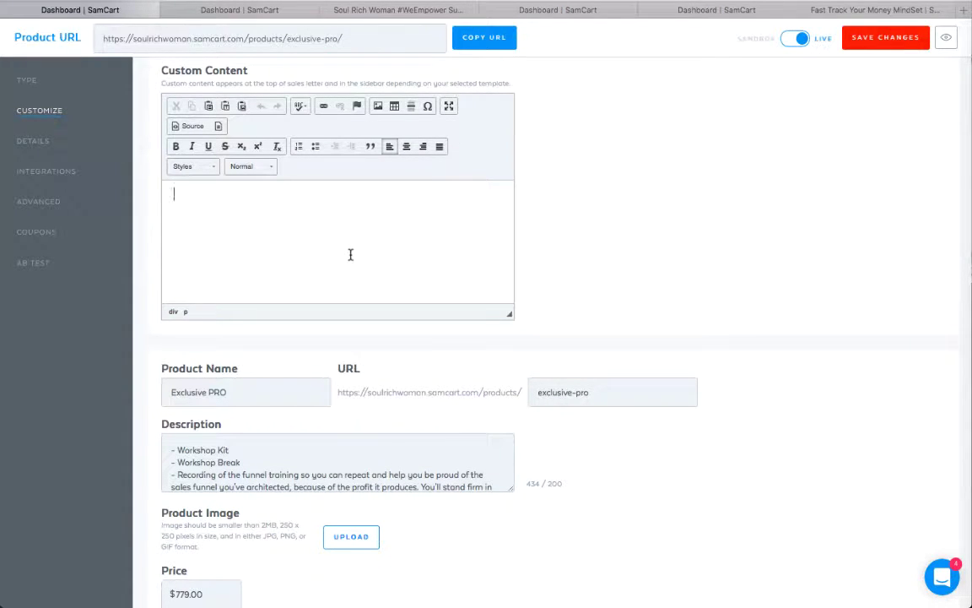
pyautogui.scroll(1, 350, 254)
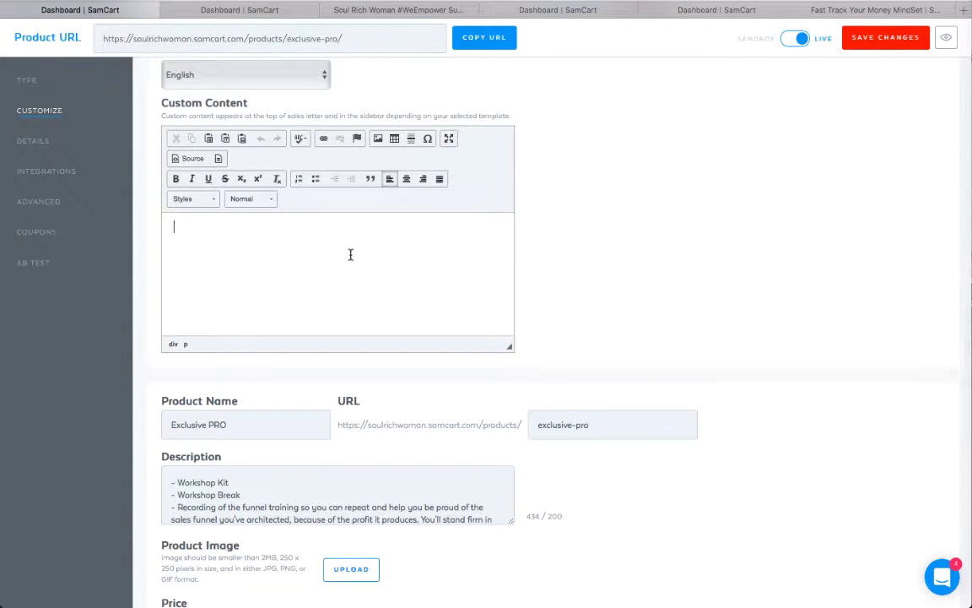
# - Highlight the product name Exclusive PRO without editing it, review the product details fields, and switch to the product list
pyautogui.scroll(-3, 350, 254)
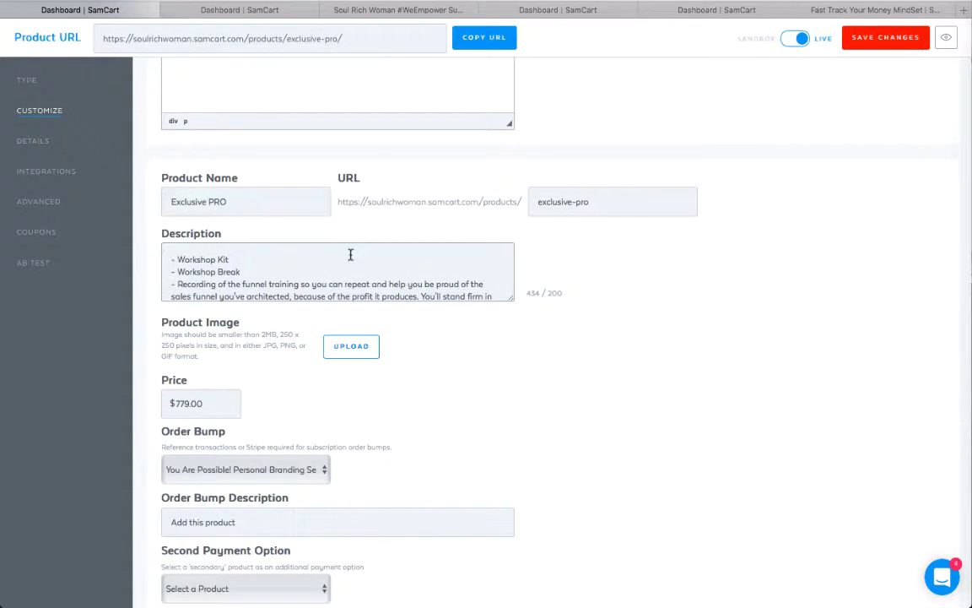
pyautogui.click(242, 201)
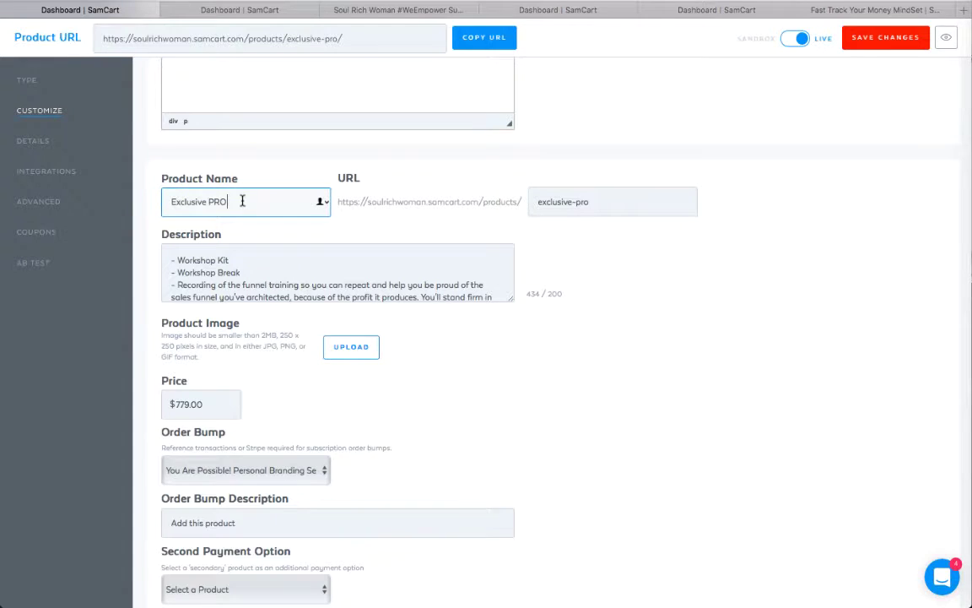
pyautogui.moveTo(228, 201); pyautogui.dragTo(159, 201)
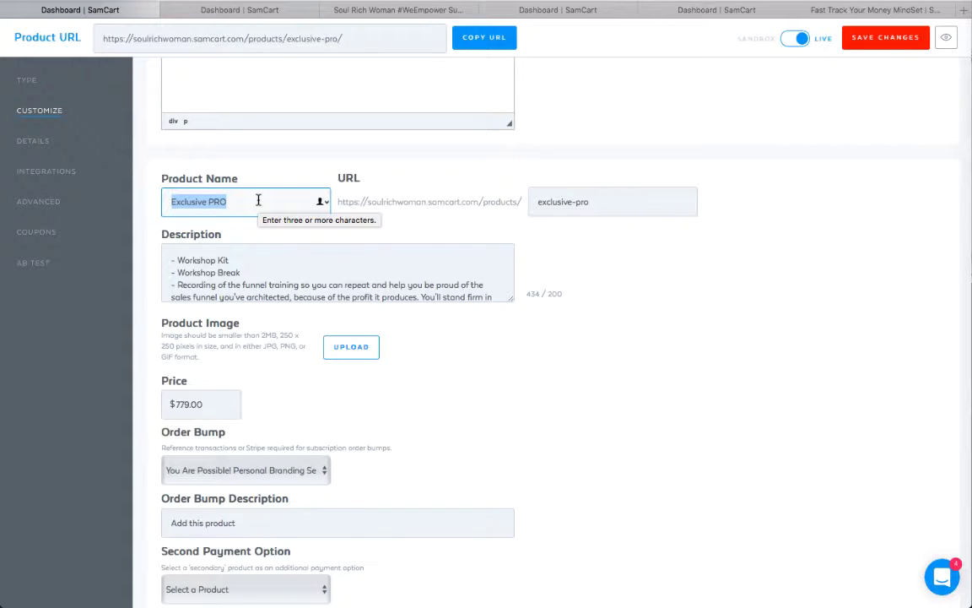
pyautogui.scroll(-1, 258, 200)
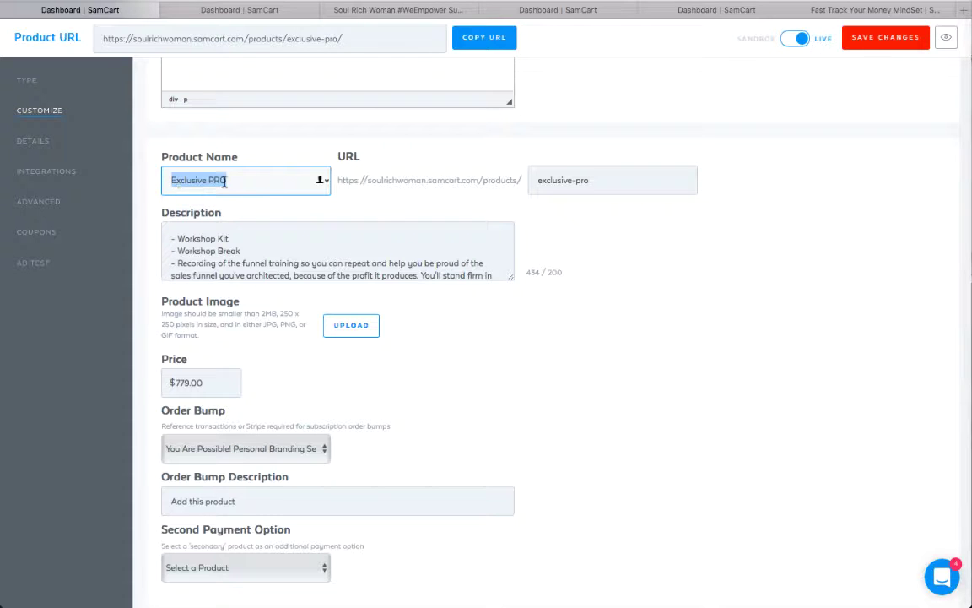
pyautogui.click(254, 182)
pyautogui.scroll(-1, 242, 186)
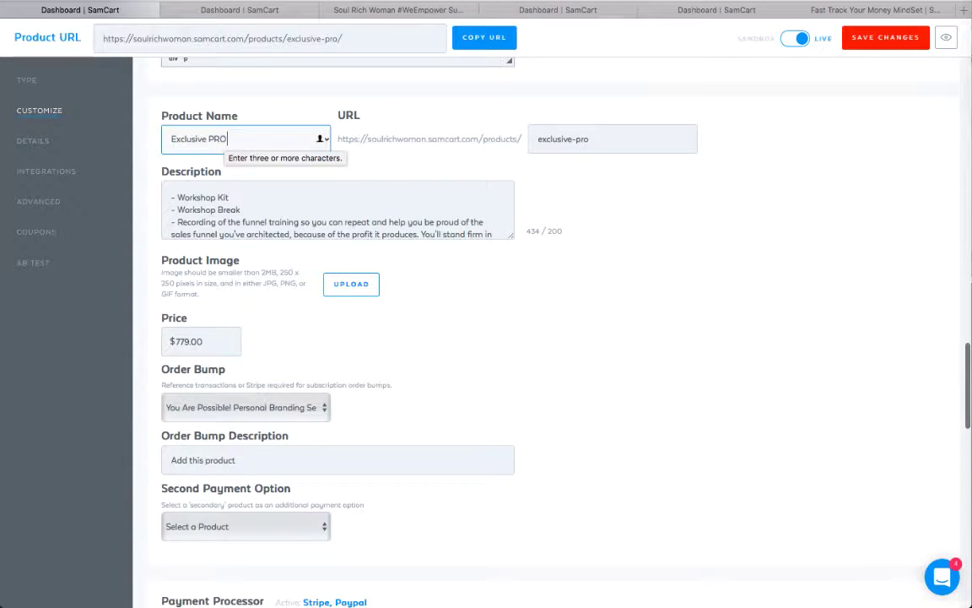
pyautogui.click(268, 12)
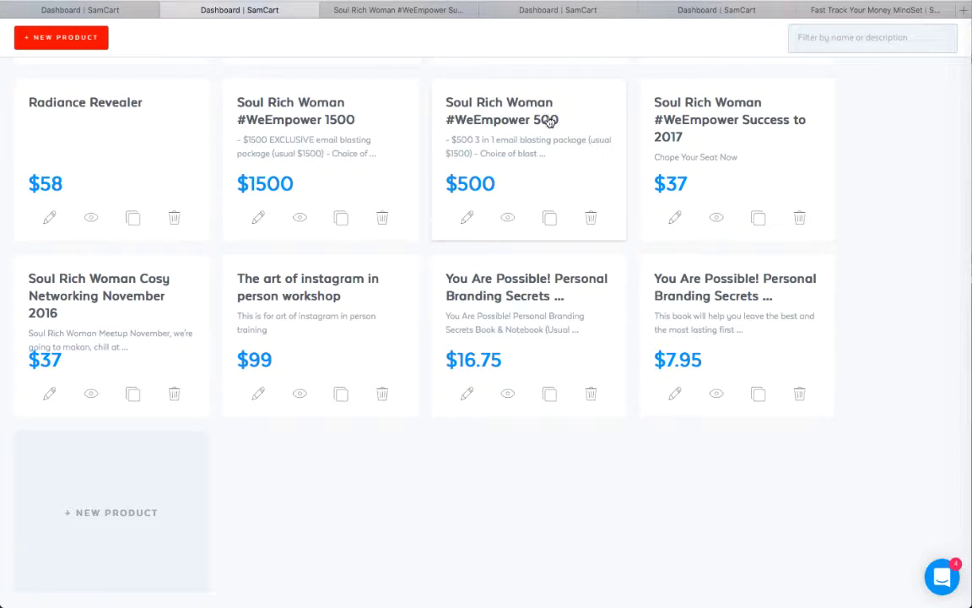
pyautogui.click(701, 2)
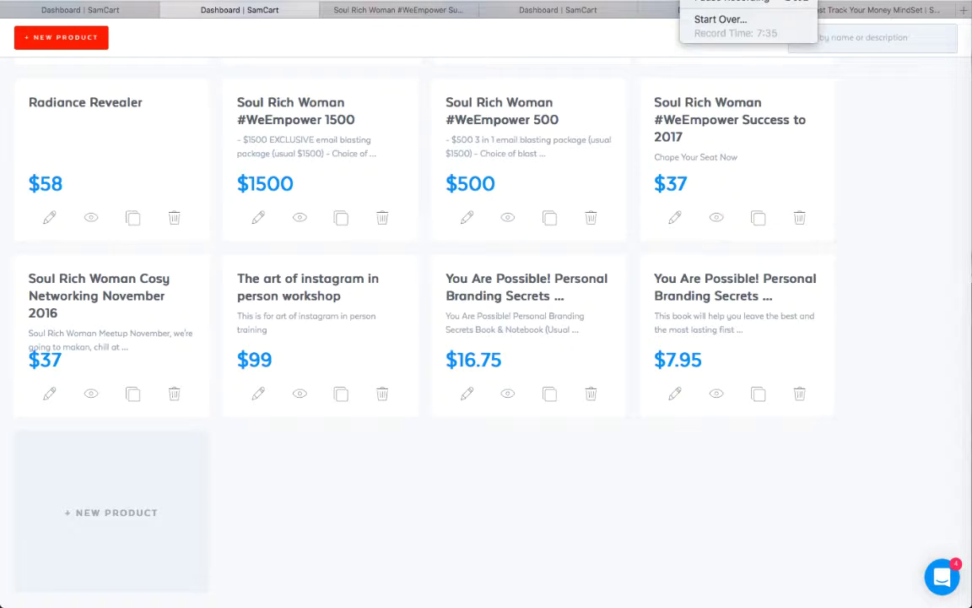
pyautogui.click(731, 2)
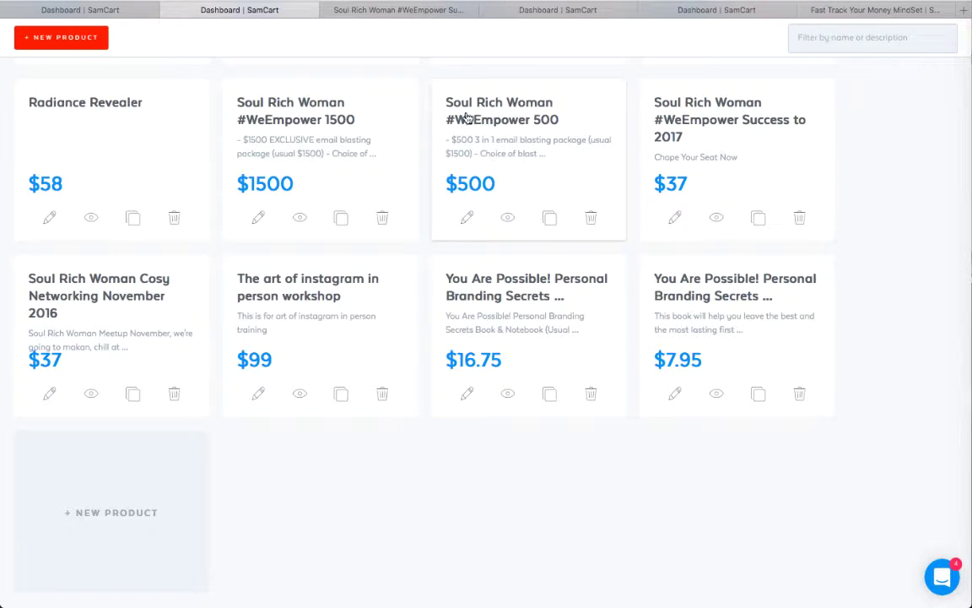
pyautogui.scroll(1, 466, 117)
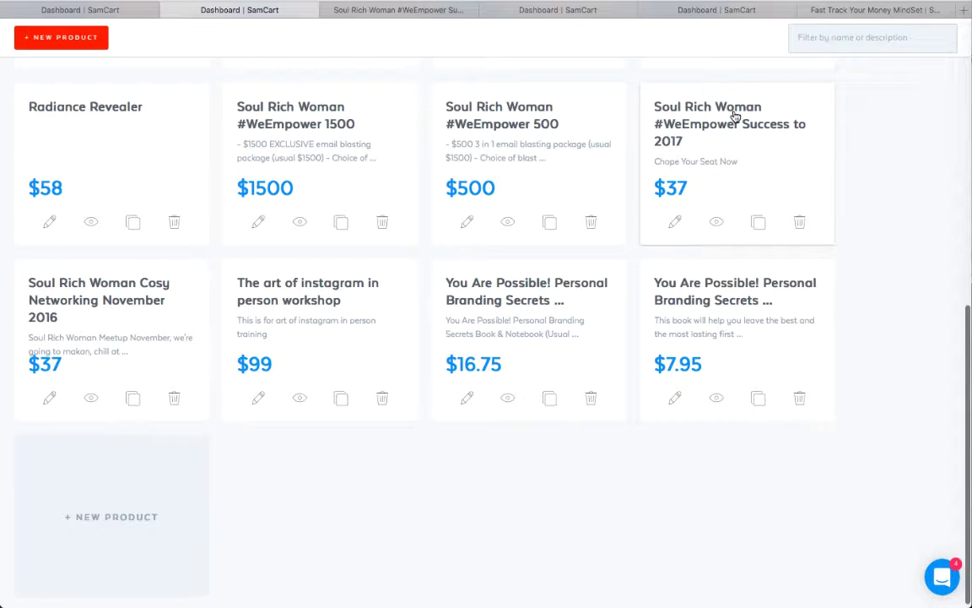
pyautogui.scroll(-1, 735, 116)
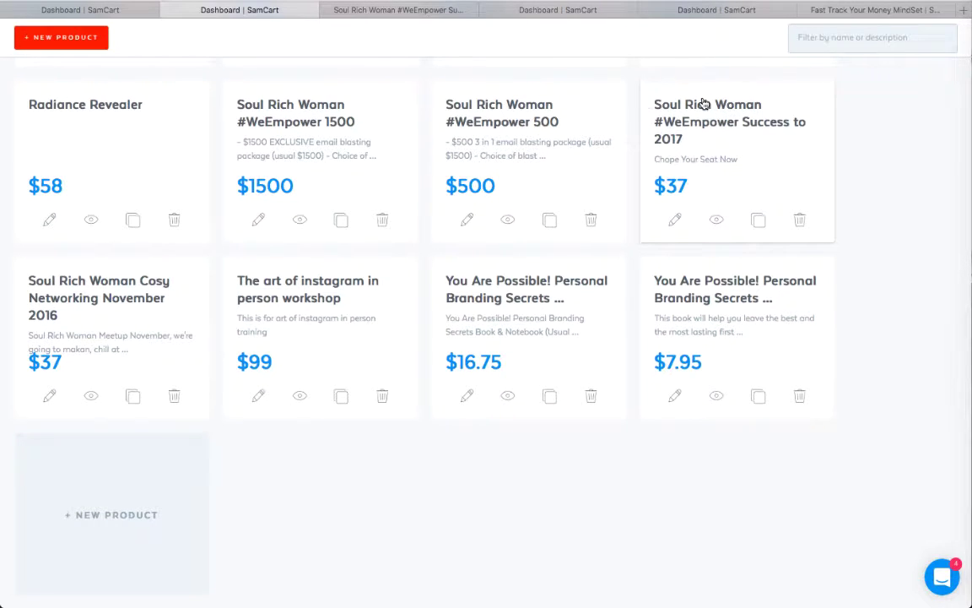
pyautogui.scroll(1, 700, 102)
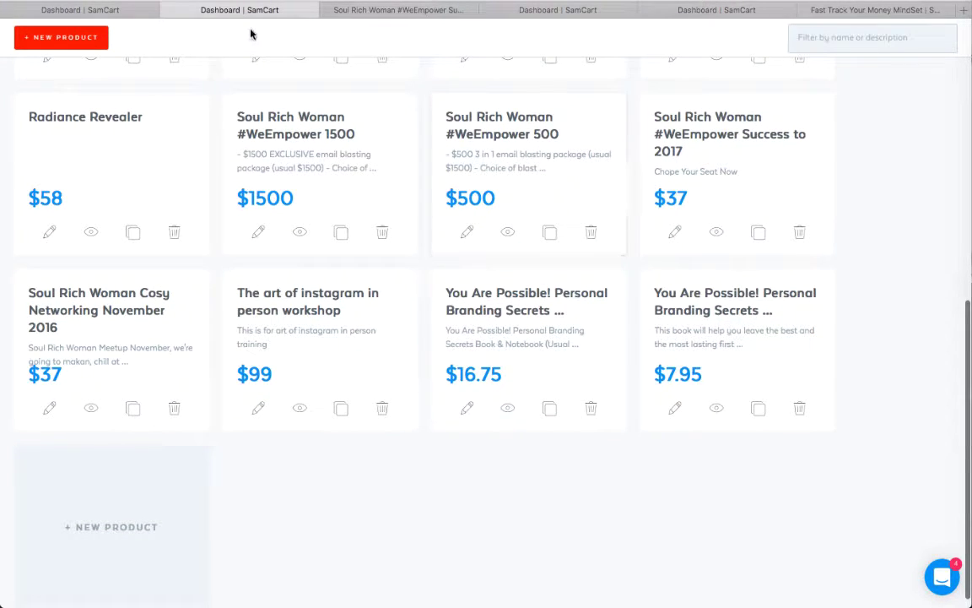
# - Return to the Exclusive PRO product settings, highlight the exclusive-pro ending of its URL, and look over the pricing fields
pyautogui.click(119, 10)
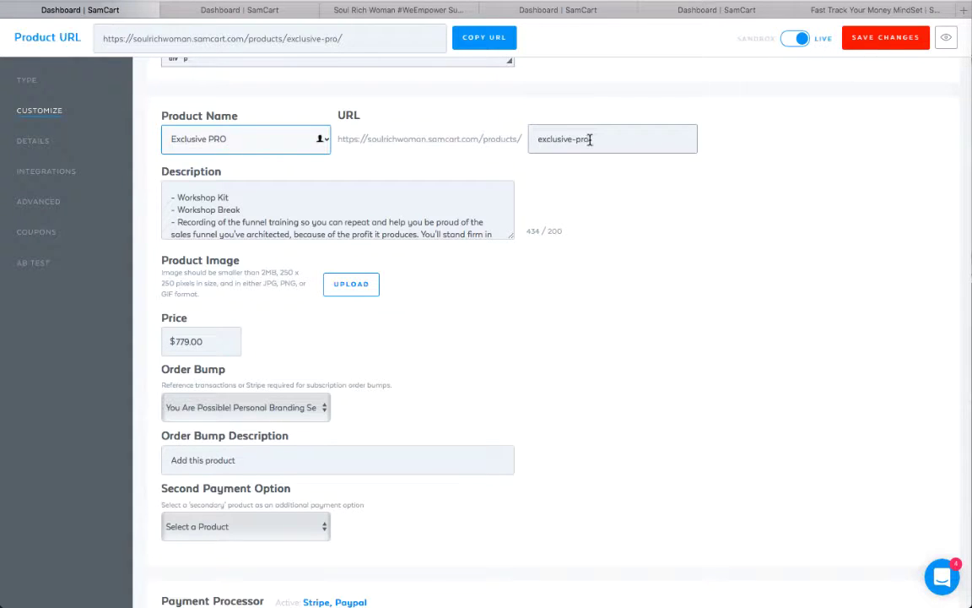
pyautogui.moveTo(607, 138); pyautogui.dragTo(529, 141)
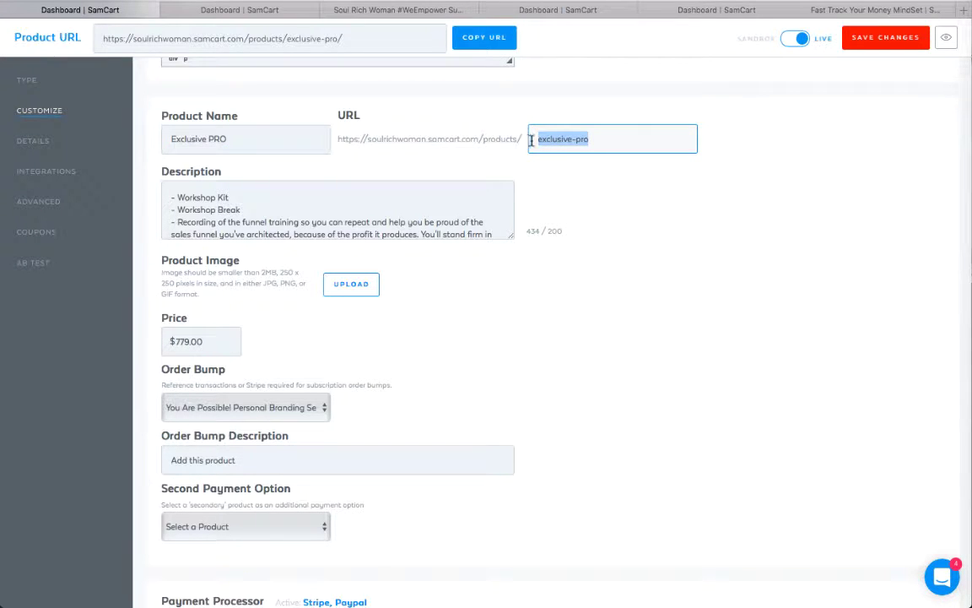
pyautogui.click(324, 124)
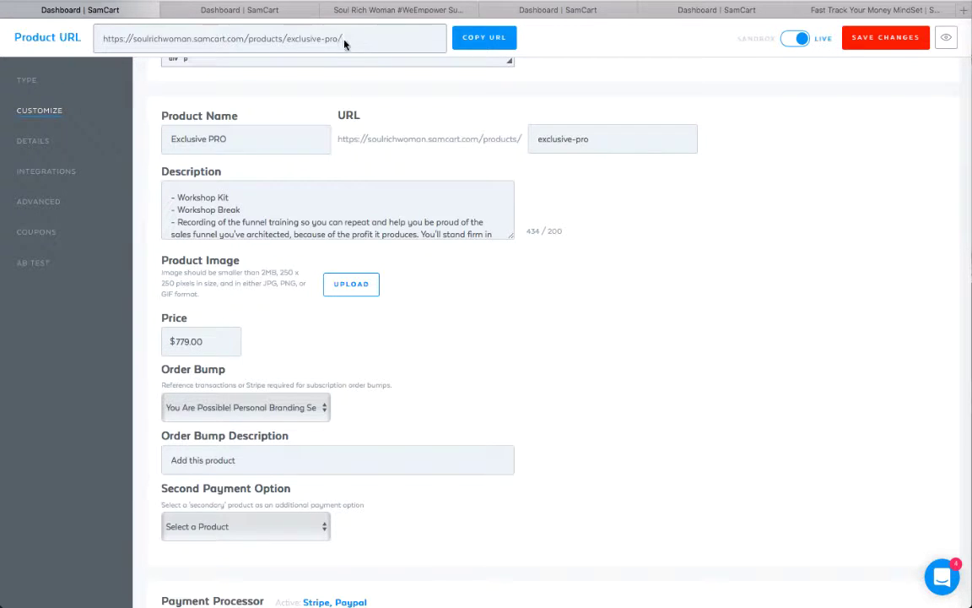
pyautogui.scroll(-10, 336, 194)
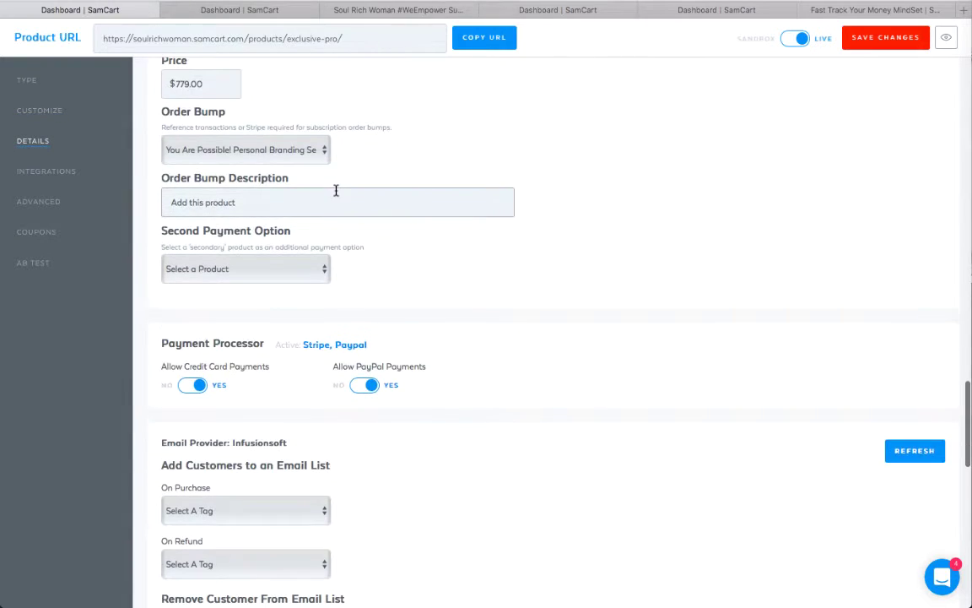
pyautogui.scroll(3, 335, 191)
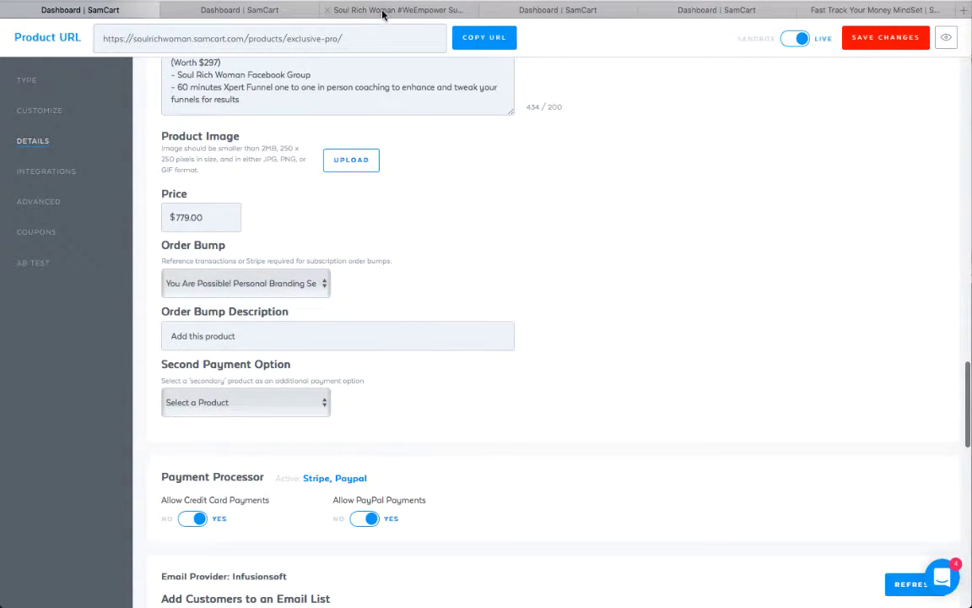
# - View the banner image and event details at the start of the live order form, and return to the Exclusive PRO settings
pyautogui.click(382, 11)
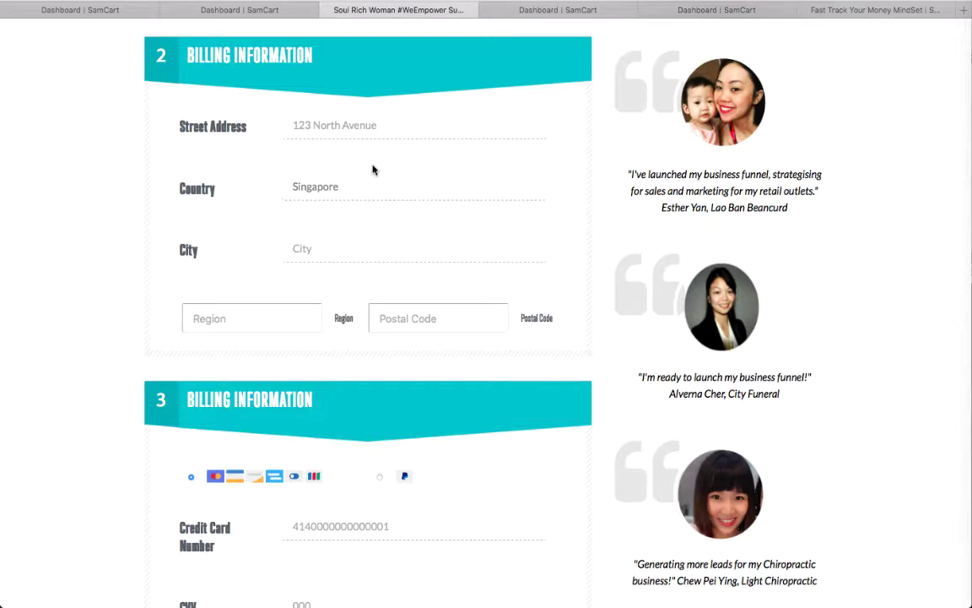
pyautogui.scroll(10, 373, 169)
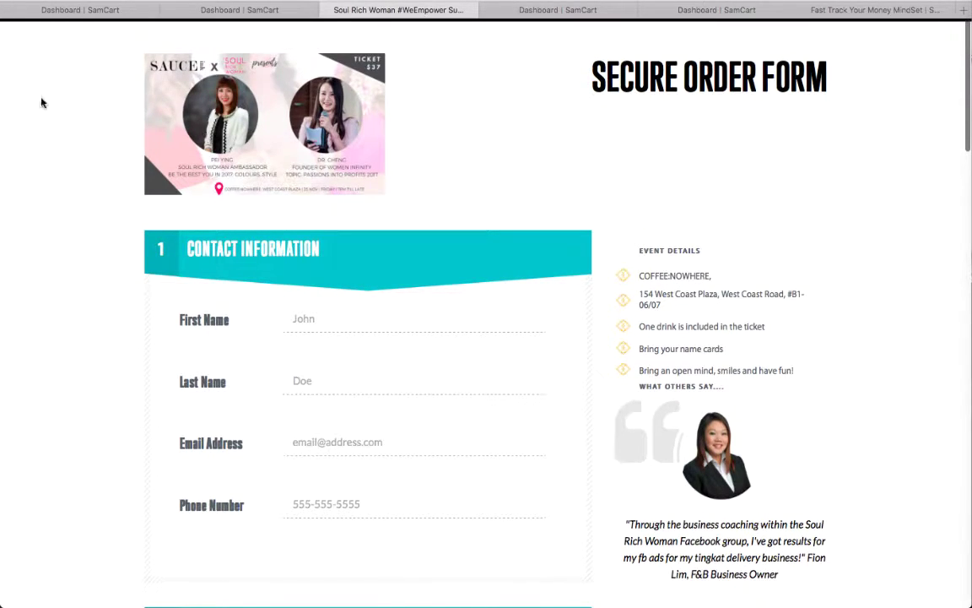
pyautogui.moveTo(2, 103); pyautogui.dragTo(2, 63)
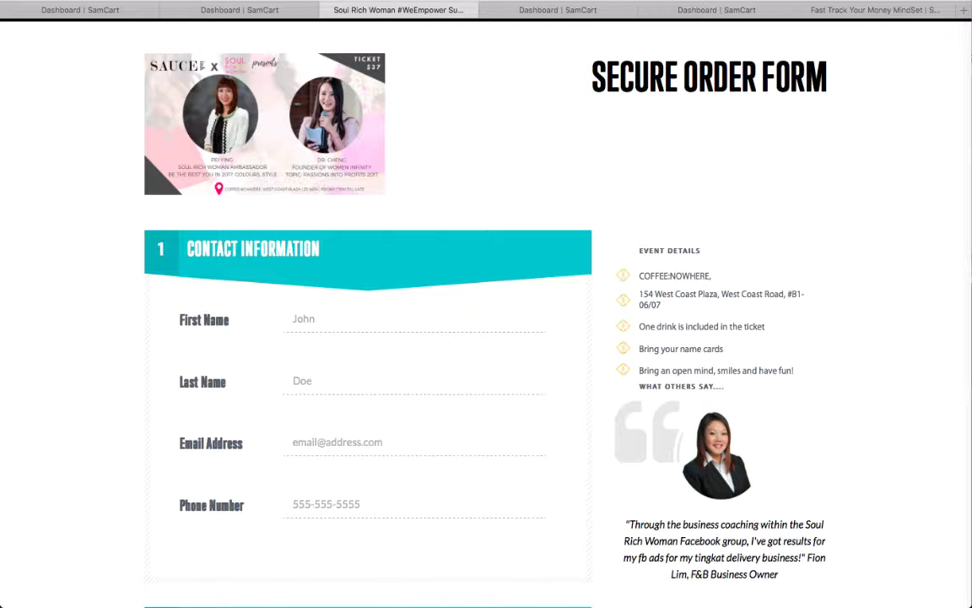
pyautogui.click(119, 10)
# - Review the Description and Price of the Exclusive PRO product, highlighting part of the description text and placing the cursor in the price
pyautogui.scroll(-3, 345, 211)
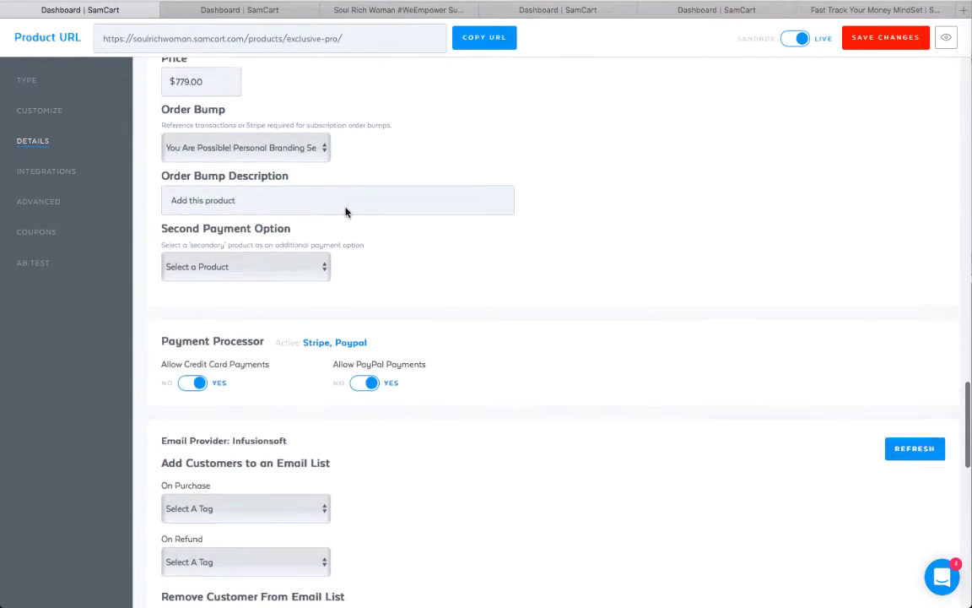
pyautogui.scroll(2, 345, 211)
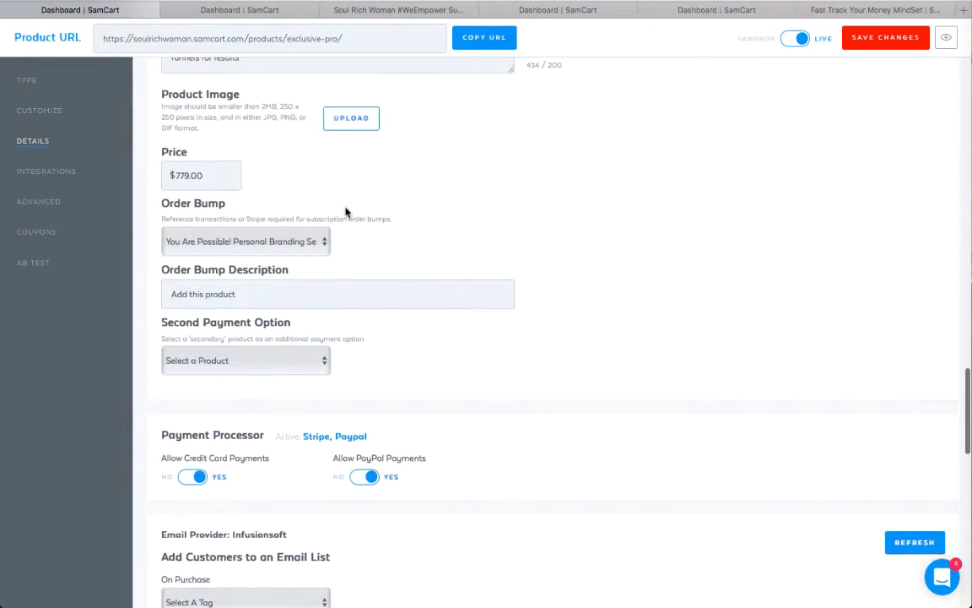
pyautogui.click(200, 161)
pyautogui.scroll(1, 199, 157)
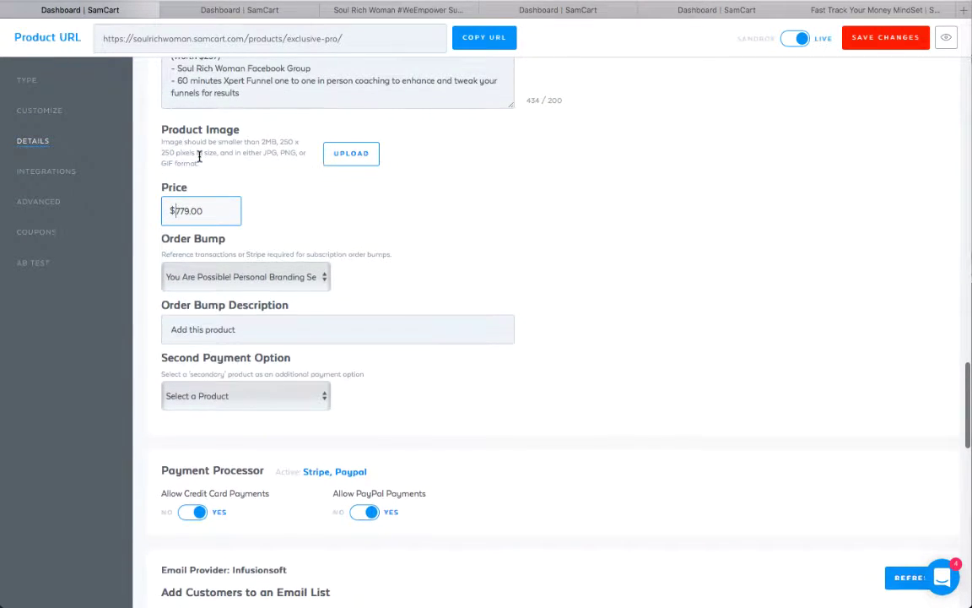
pyautogui.scroll(3, 199, 158)
pyautogui.moveTo(199, 172); pyautogui.dragTo(228, 210)
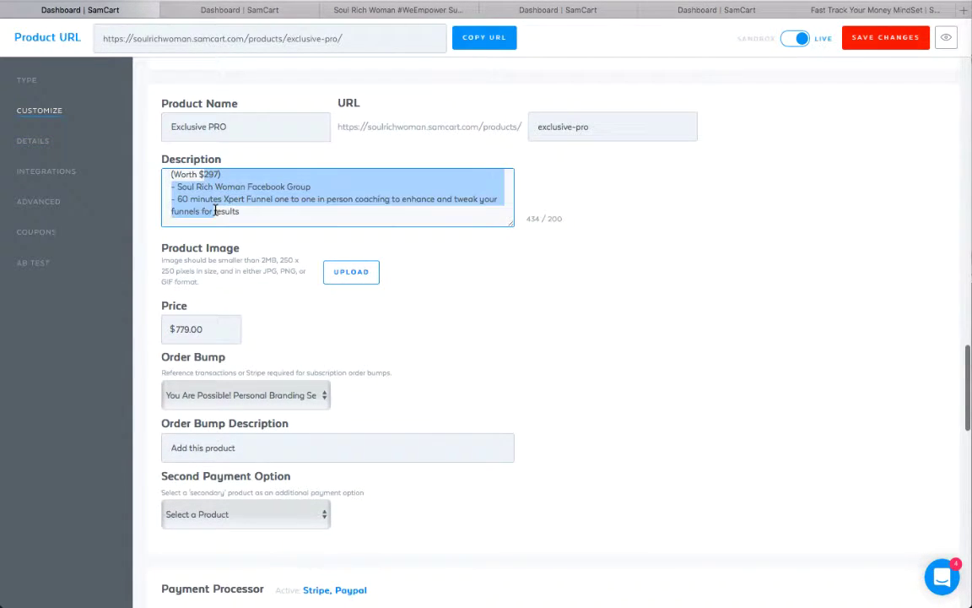
pyautogui.click(246, 210)
pyautogui.scroll(1, 246, 208)
pyautogui.scroll(-5, 245, 210)
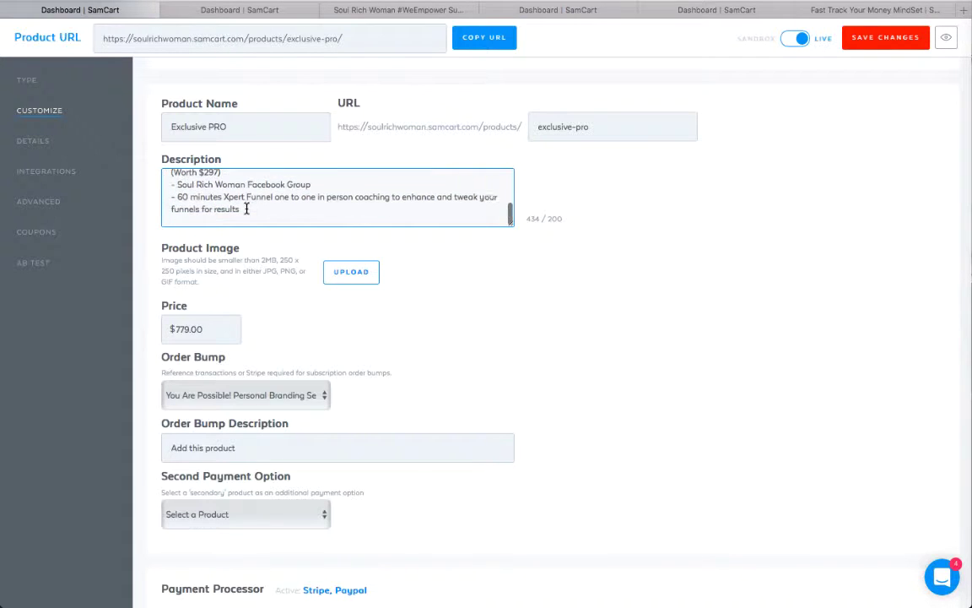
pyautogui.click(222, 186)
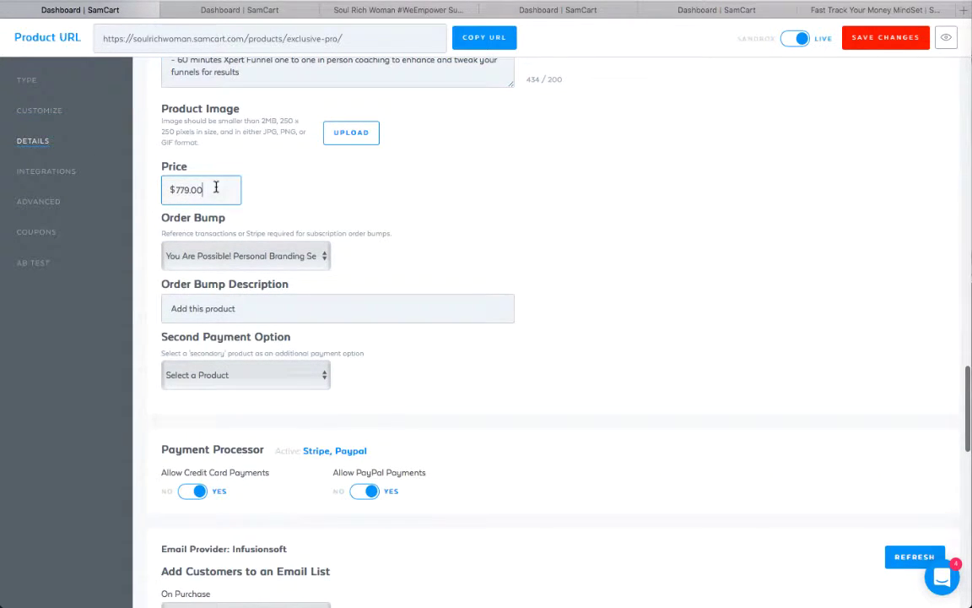
# - Browse the Order Bump product choices, pick You Are Possible! Personal Branding Secrets E book, and place the cursor in the Order Bump Description
pyautogui.scroll(-3, 217, 186)
pyautogui.click(253, 136)
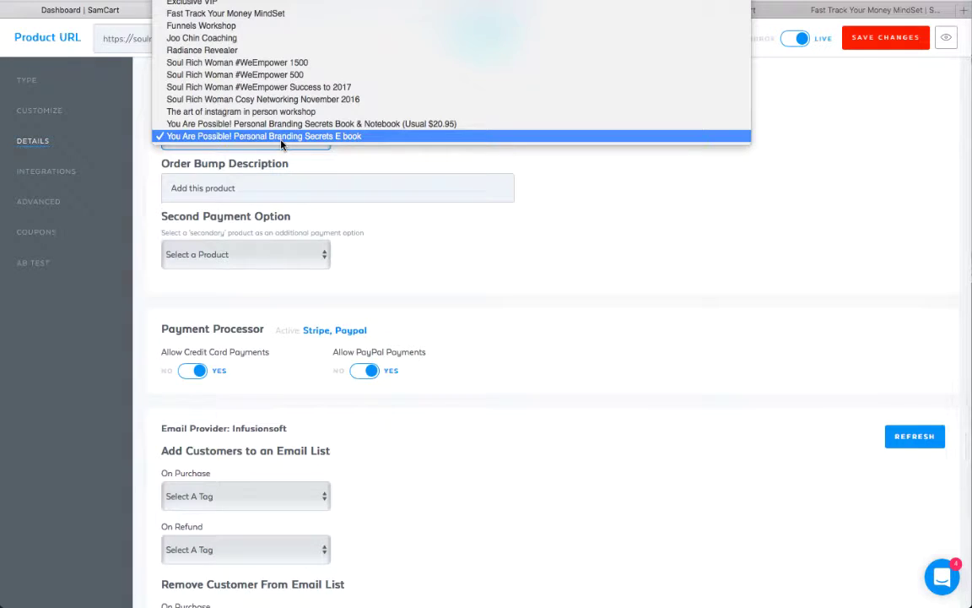
pyautogui.scroll(3, 282, 143)
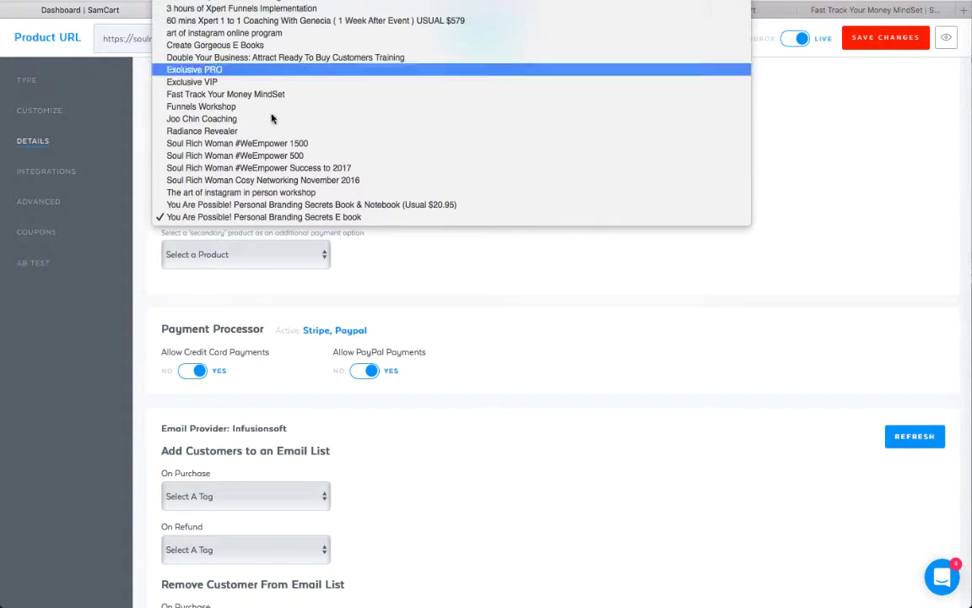
pyautogui.click(293, 221)
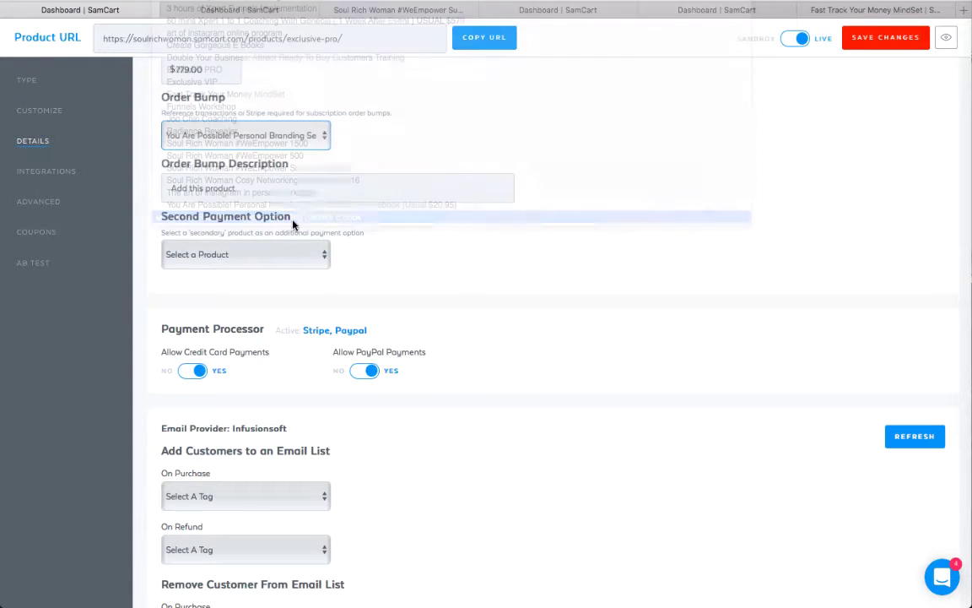
pyautogui.click(330, 184)
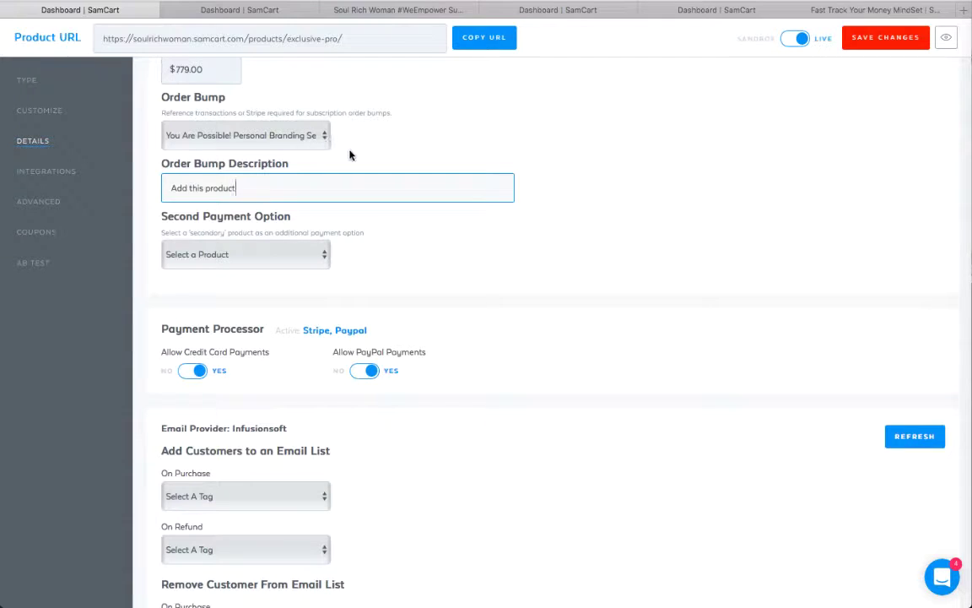
pyautogui.scroll(-2, 351, 154)
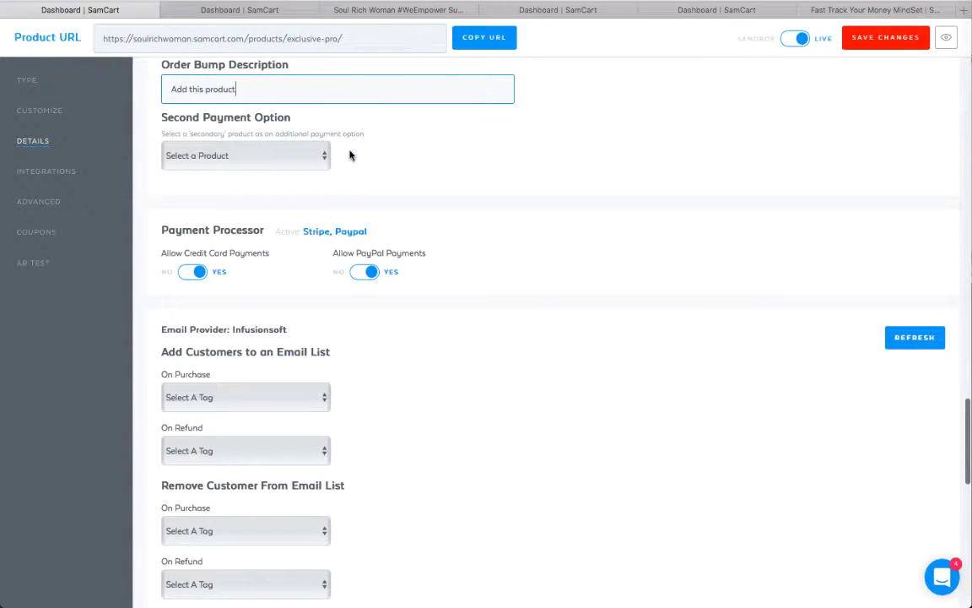
pyautogui.scroll(-1, 350, 155)
pyautogui.scroll(10, 350, 154)
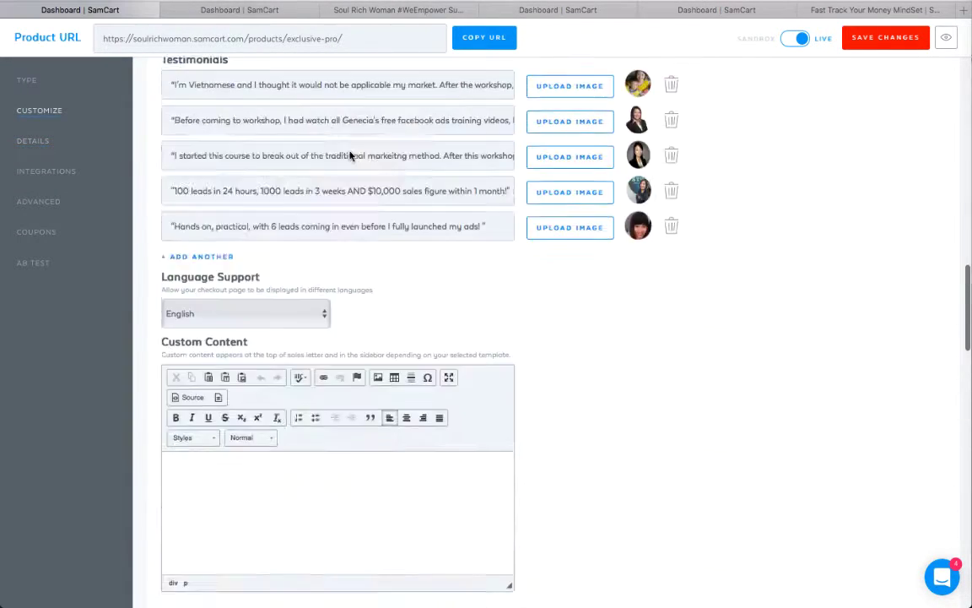
# - Open the Soul Rich Woman #WeEmpower 500 product from the product list and review its settings through to Order Bump and Second Payment Option
pyautogui.click(239, 11)
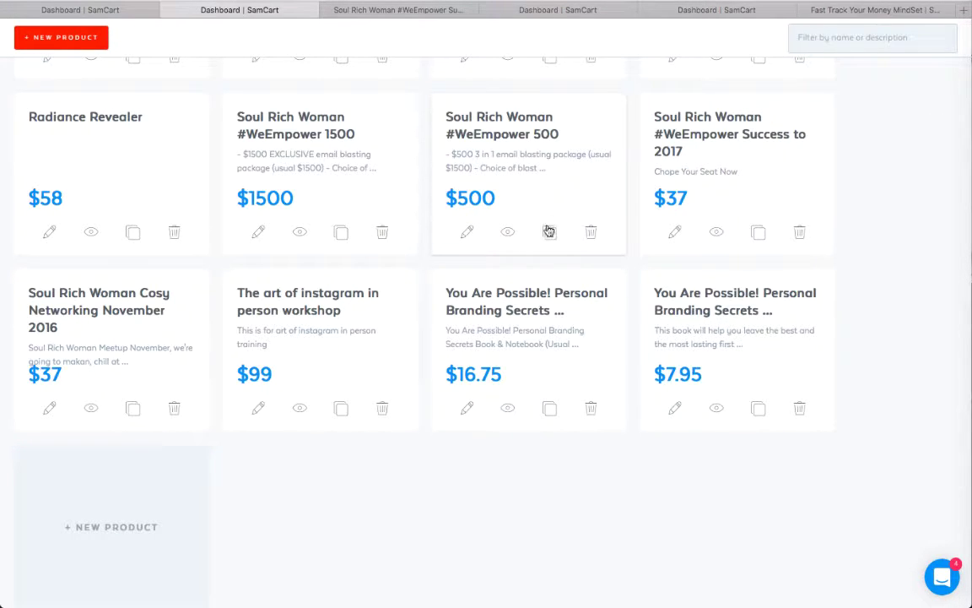
pyautogui.click(470, 235)
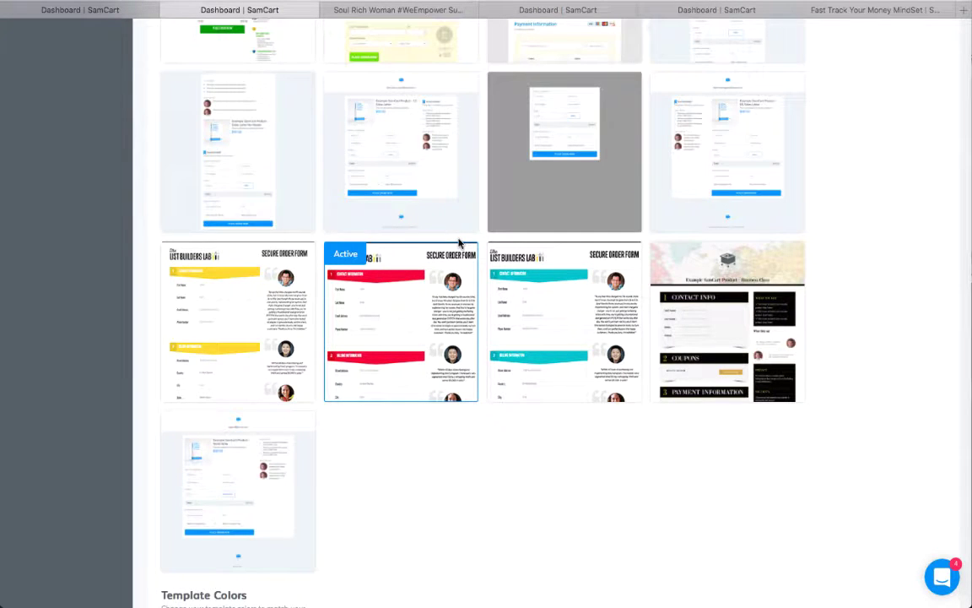
pyautogui.scroll(-10, 458, 243)
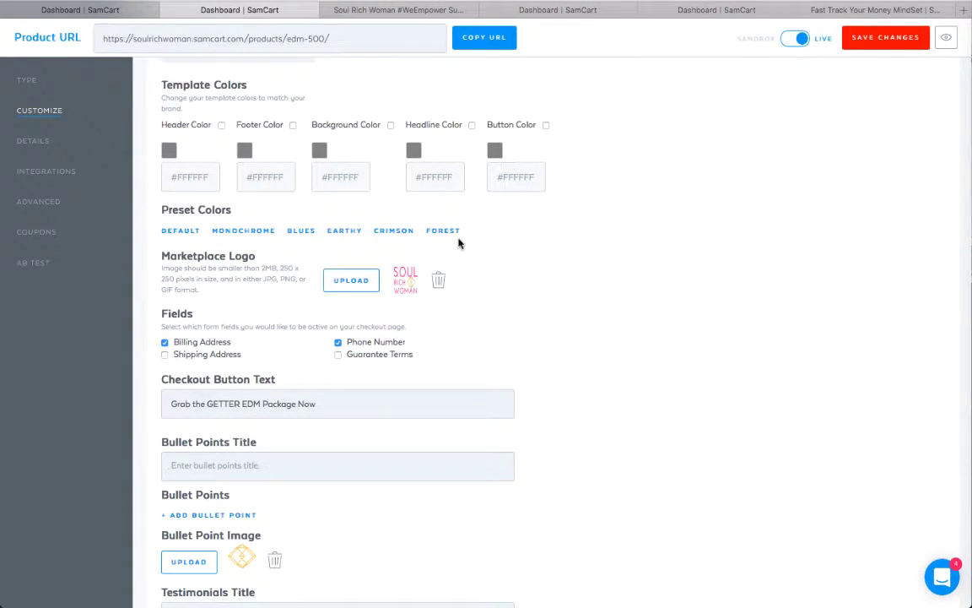
pyautogui.scroll(-7, 458, 243)
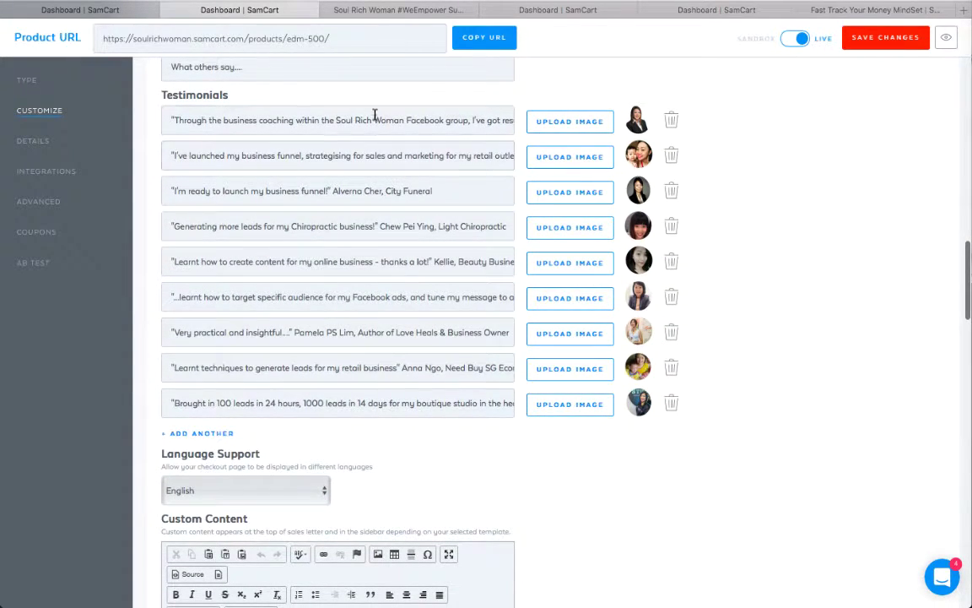
pyautogui.scroll(-3, 377, 381)
pyautogui.scroll(-4, 377, 382)
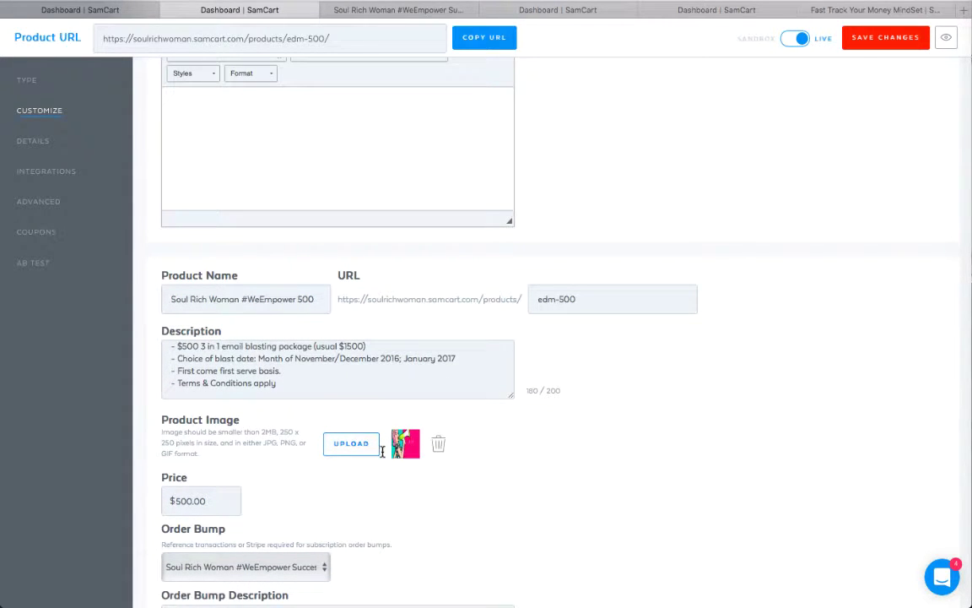
pyautogui.scroll(-3, 394, 447)
pyautogui.scroll(-2, 394, 447)
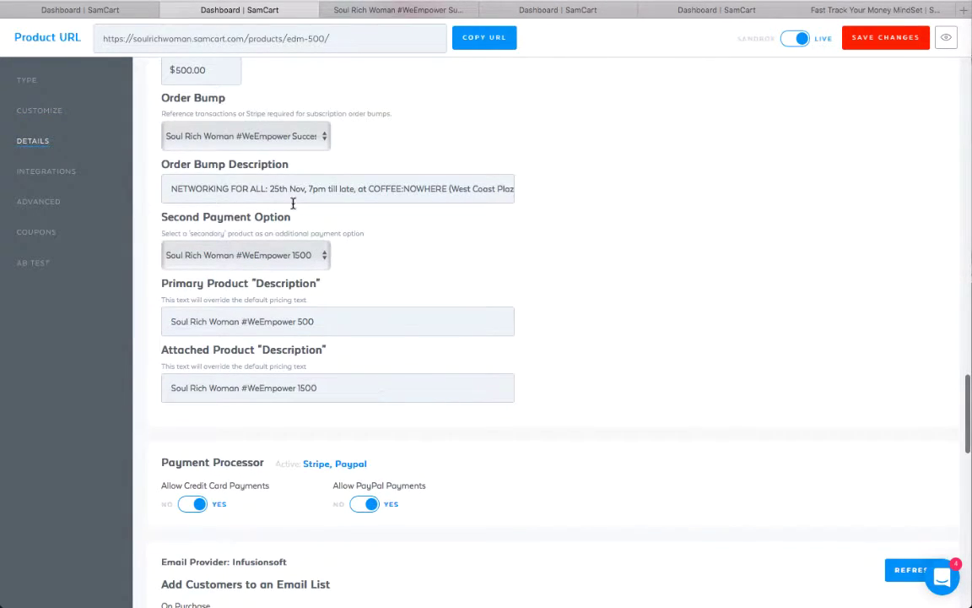
# - Choose Soul Rich Woman #WeEmpower Success to 2017 as the Order Bump and highlight the Order Bump Description to read its full text
pyautogui.click(289, 135)
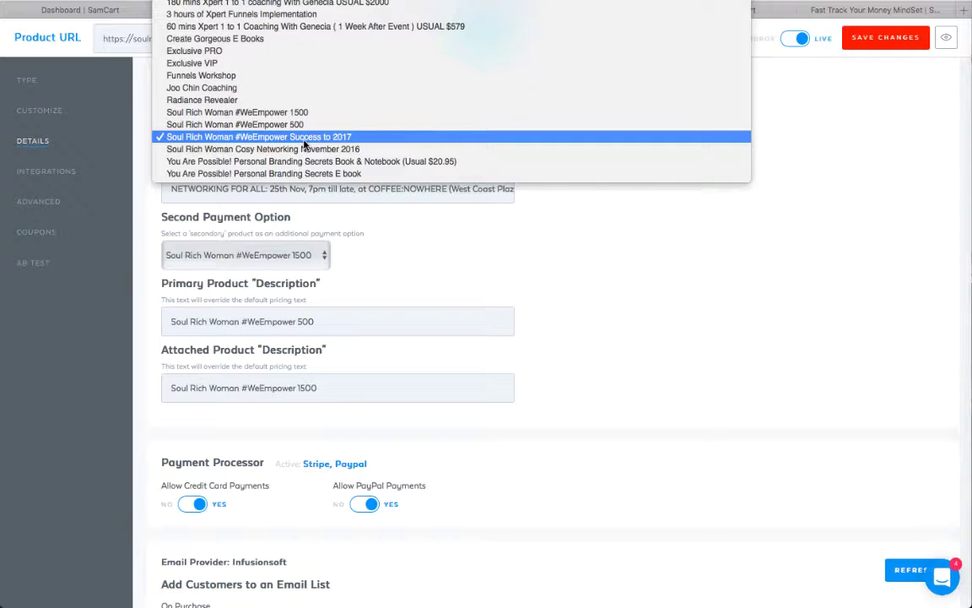
pyautogui.click(303, 139)
pyautogui.click(250, 189)
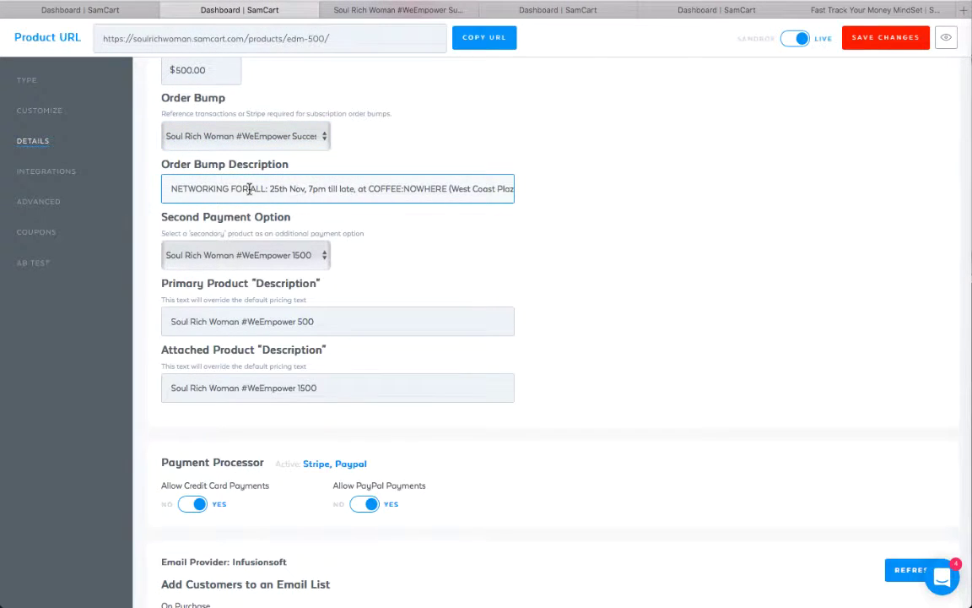
pyautogui.moveTo(199, 187); pyautogui.dragTo(575, 181)
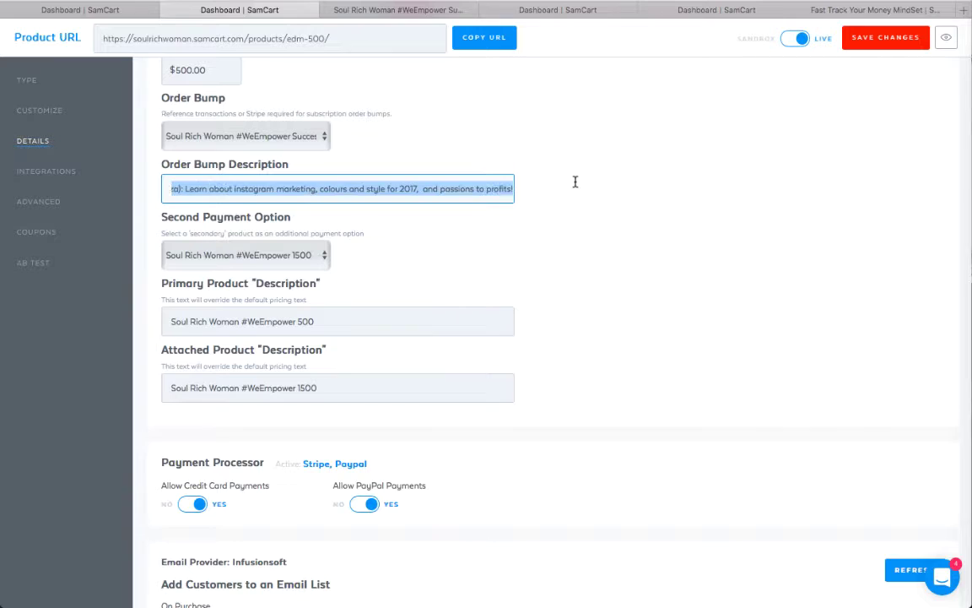
pyautogui.click(485, 186)
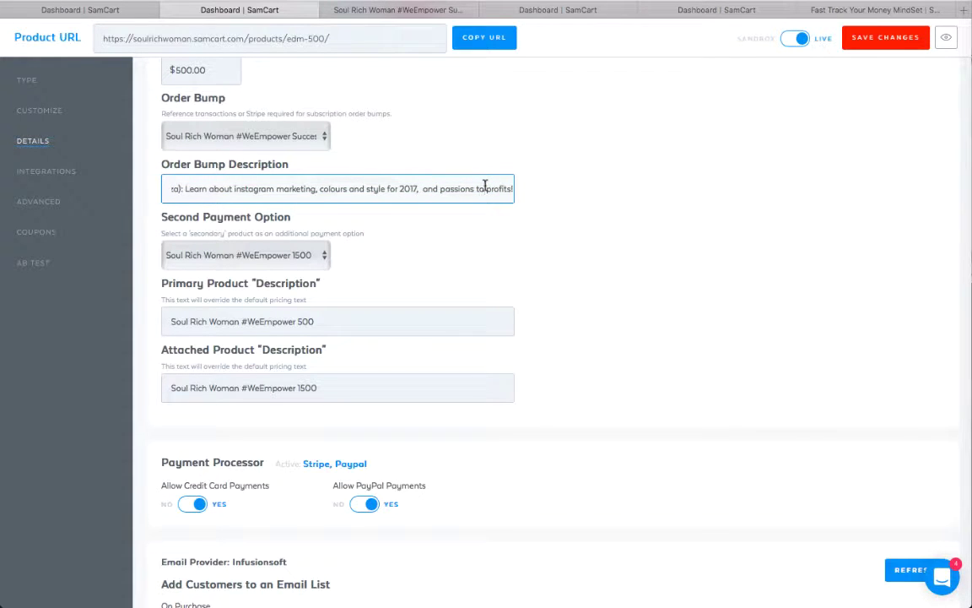
# - Open a preview of the Soul Rich Woman #WeEmpower 500 checkout page and choose Soul Rich Woman #WeEmpower 1500 as the Second Payment Option
pyautogui.click(943, 39)
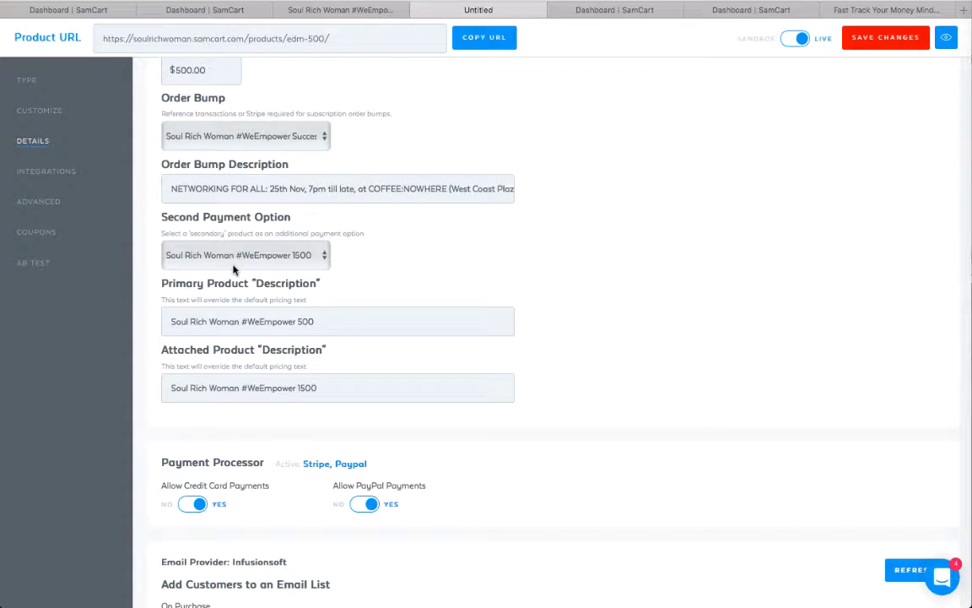
pyautogui.click(250, 10)
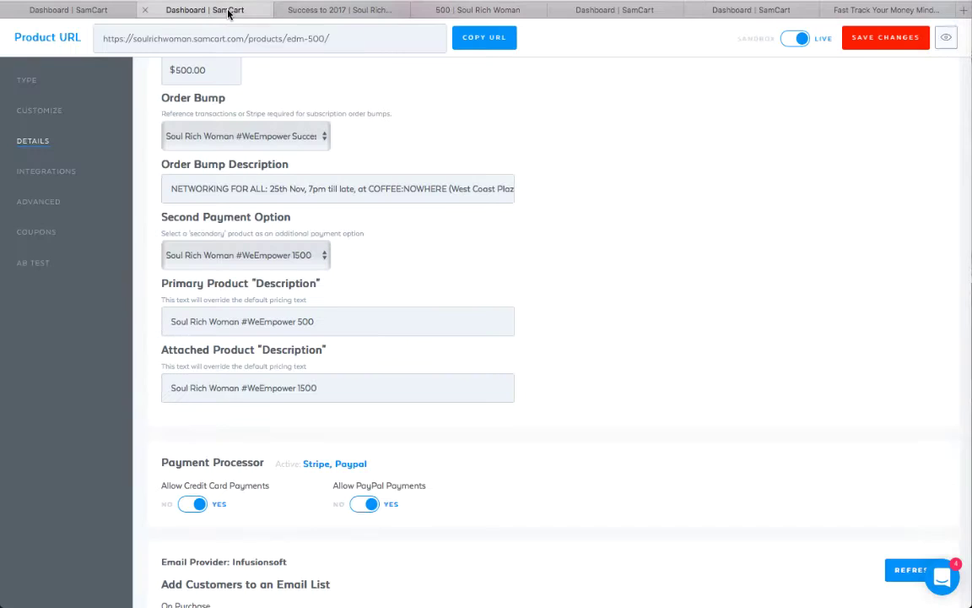
pyautogui.click(297, 262)
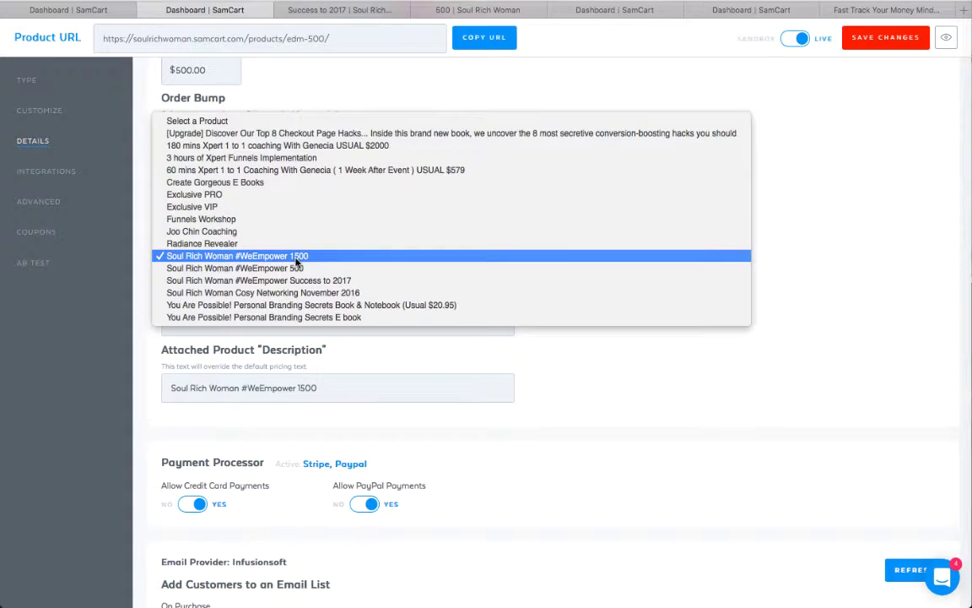
pyautogui.click(296, 261)
pyautogui.click(297, 260)
pyautogui.click(296, 261)
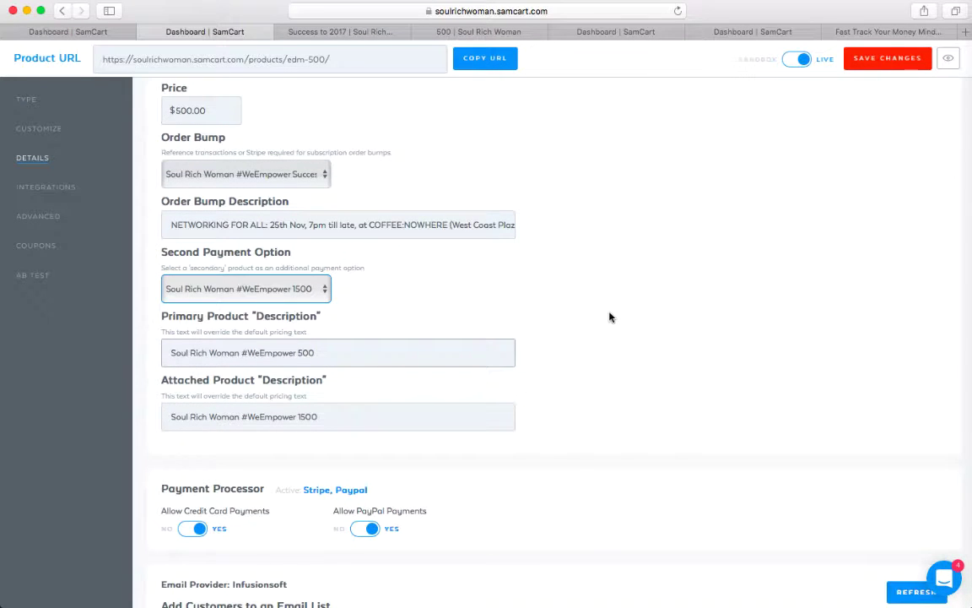
# - View the 500 checkout preview and alternate between the #WeEmpower 500 and #WeEmpower 1500 payment options, ending on 1500
pyautogui.click(439, 33)
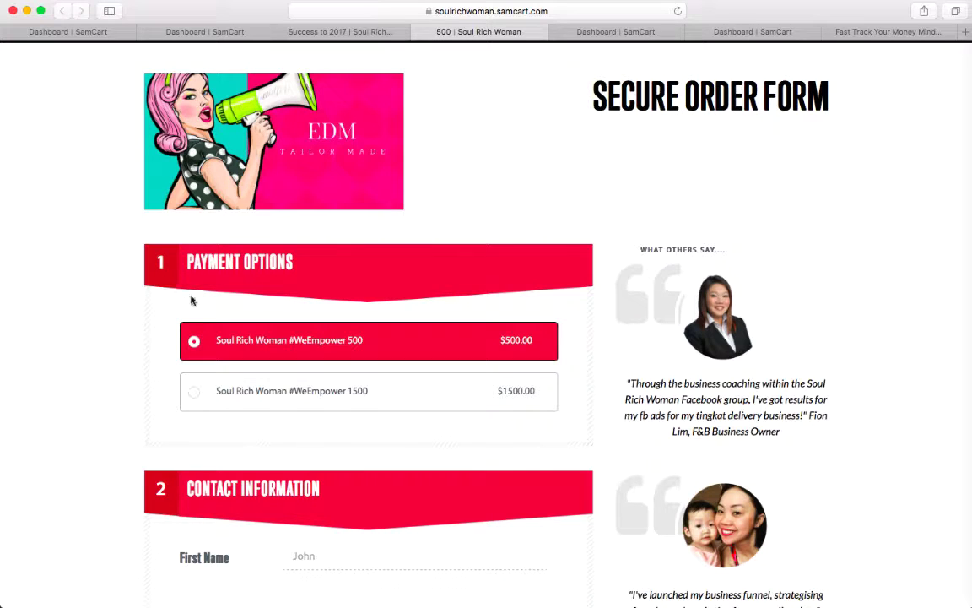
pyautogui.click(263, 390)
pyautogui.click(272, 340)
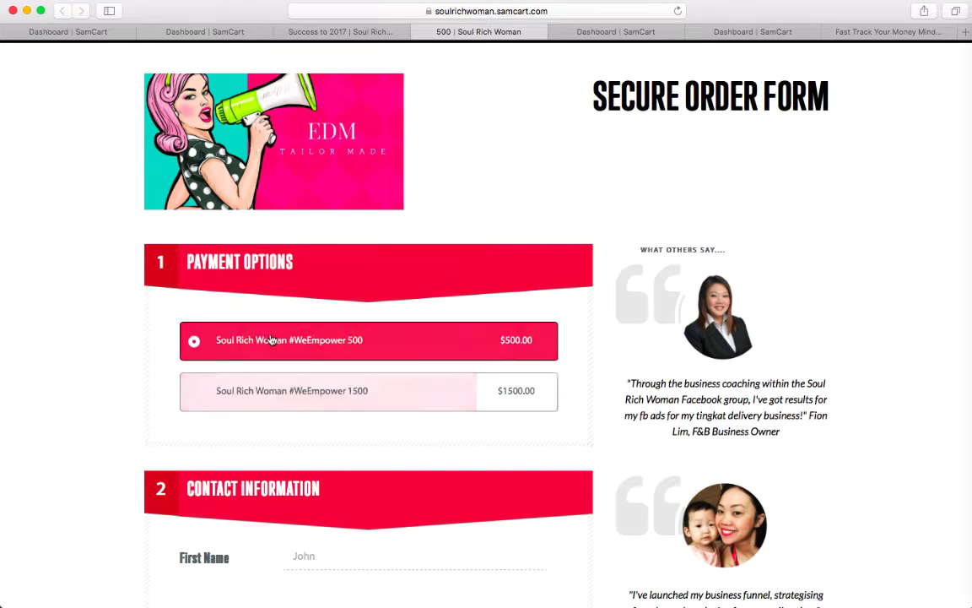
pyautogui.click(274, 391)
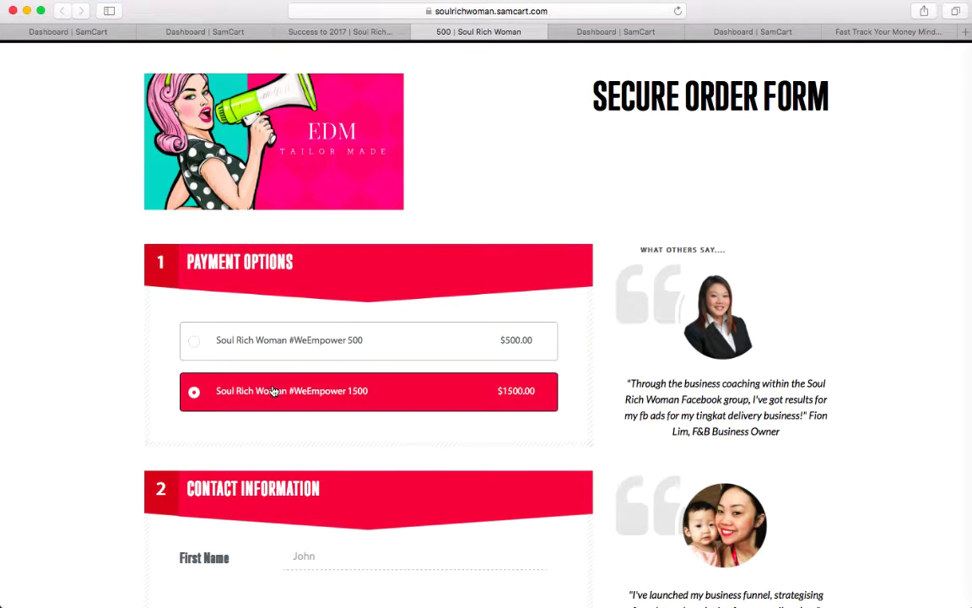
pyautogui.click(308, 340)
pyautogui.click(274, 389)
# - Narrow the browser window to show the single-column checkout layout and try both payment options, finishing with #WeEmpower 1500
pyautogui.moveTo(3, 301); pyautogui.dragTo(578, 301)
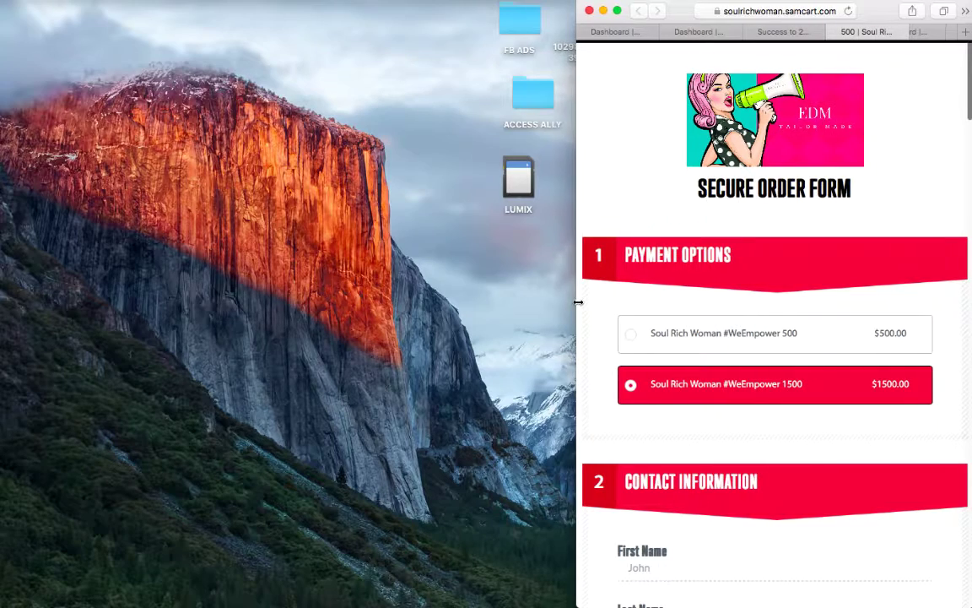
pyautogui.click(669, 350)
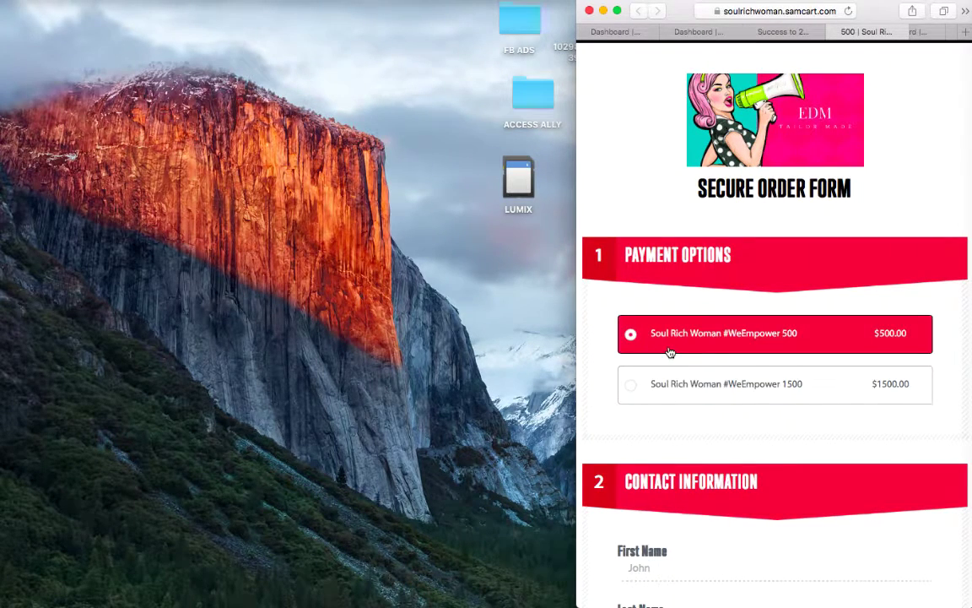
pyautogui.click(683, 378)
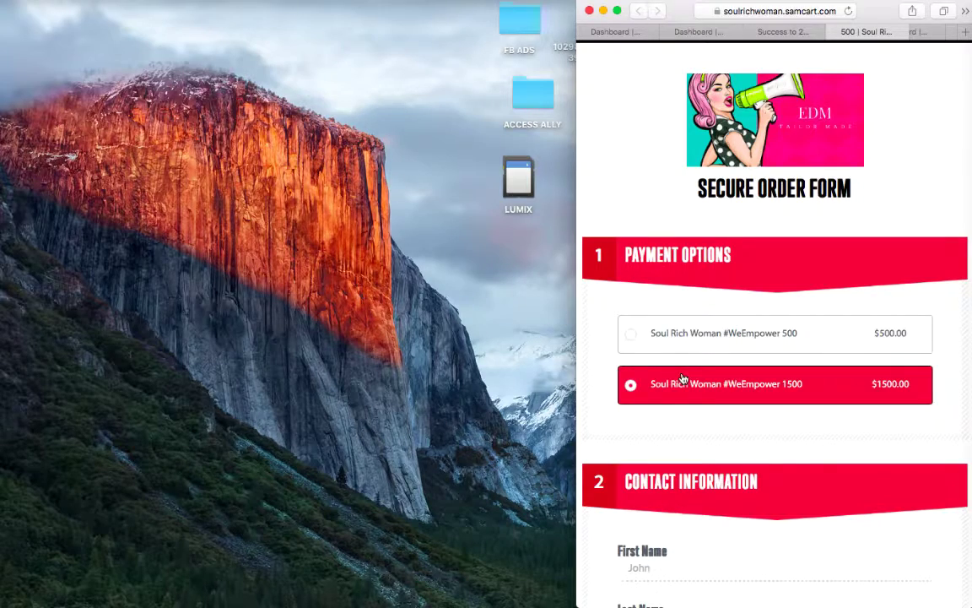
# - Add the Soul Rich Woman #WeEmpower Success to 2017 order bump to the order and highlight the order total
pyautogui.scroll(-20, 682, 378)
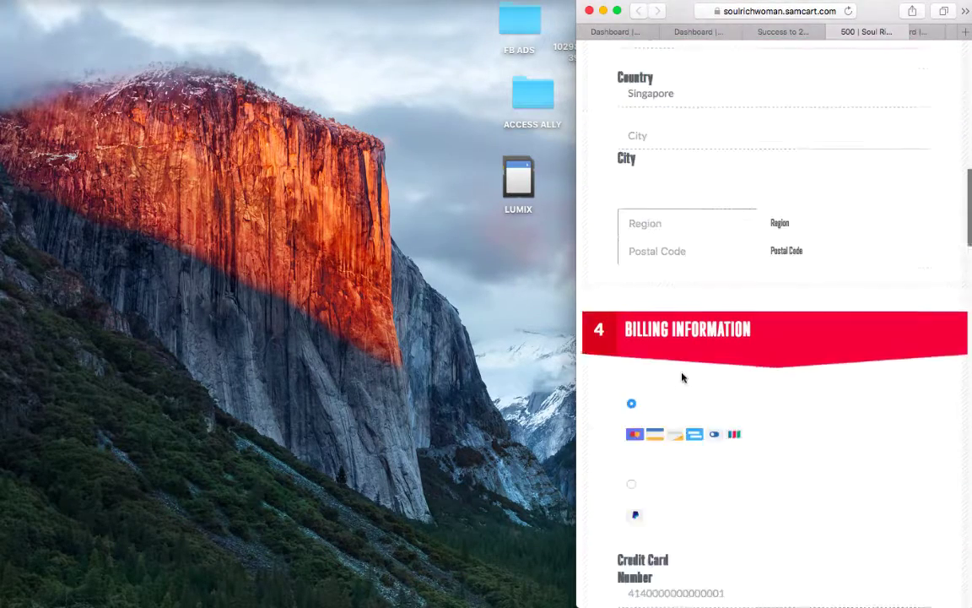
pyautogui.scroll(5, 682, 374)
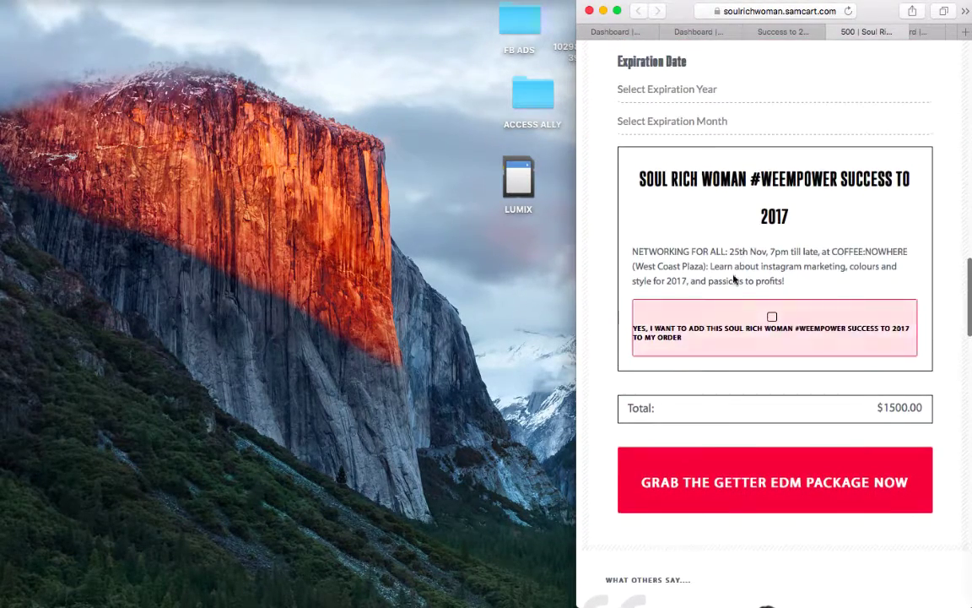
pyautogui.click(773, 318)
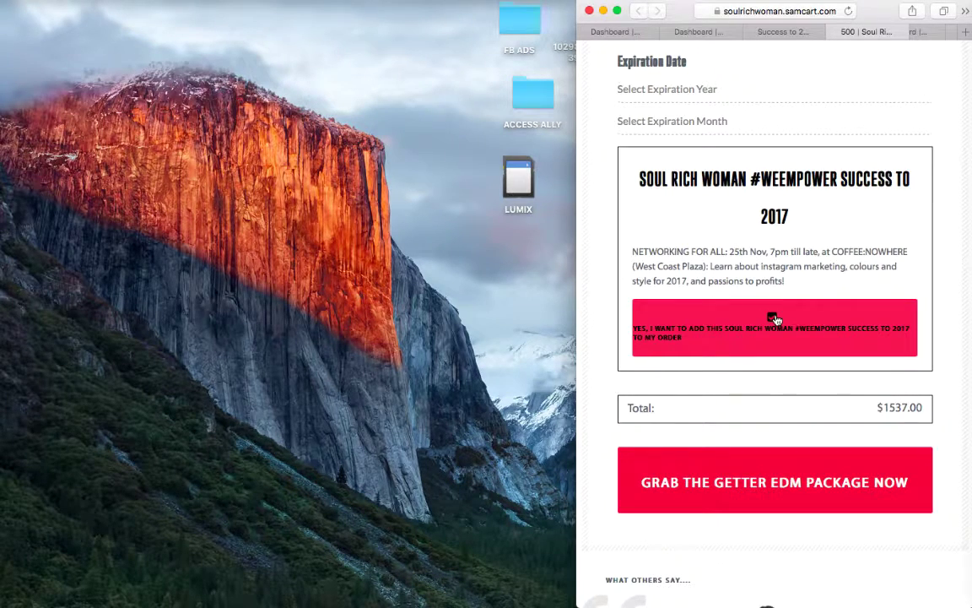
pyautogui.moveTo(876, 407); pyautogui.dragTo(917, 411)
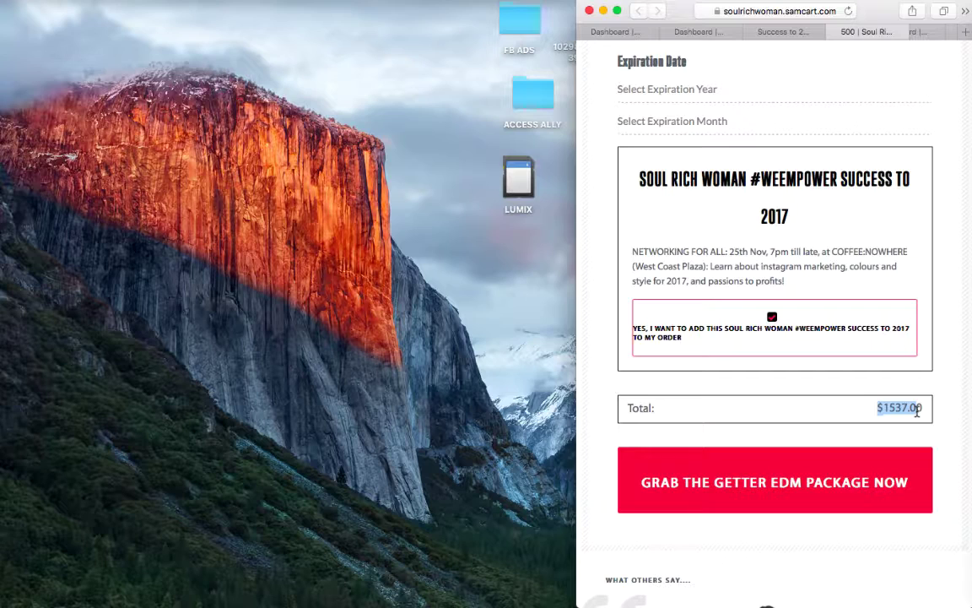
pyautogui.scroll(-5, 840, 444)
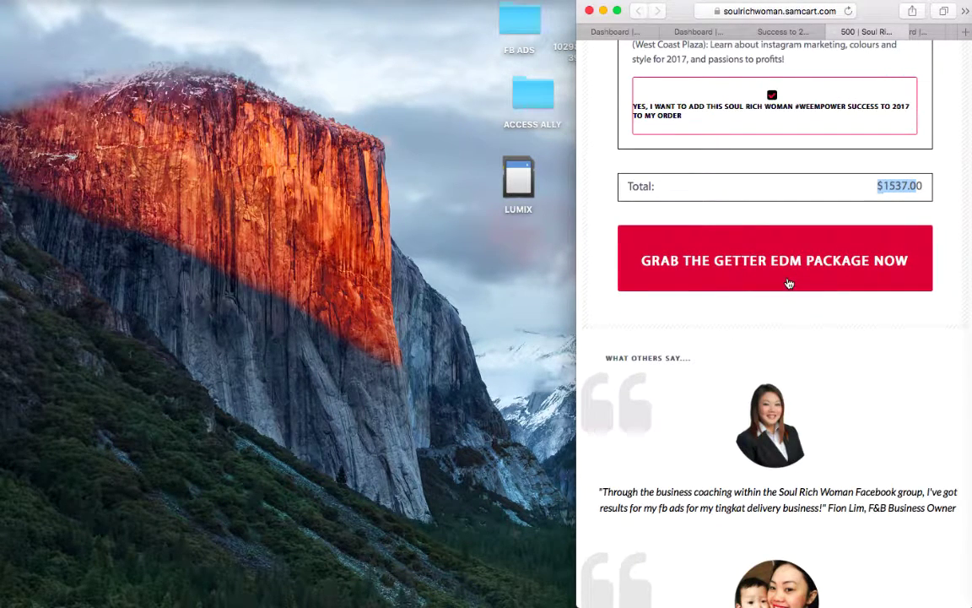
pyautogui.scroll(10, 789, 284)
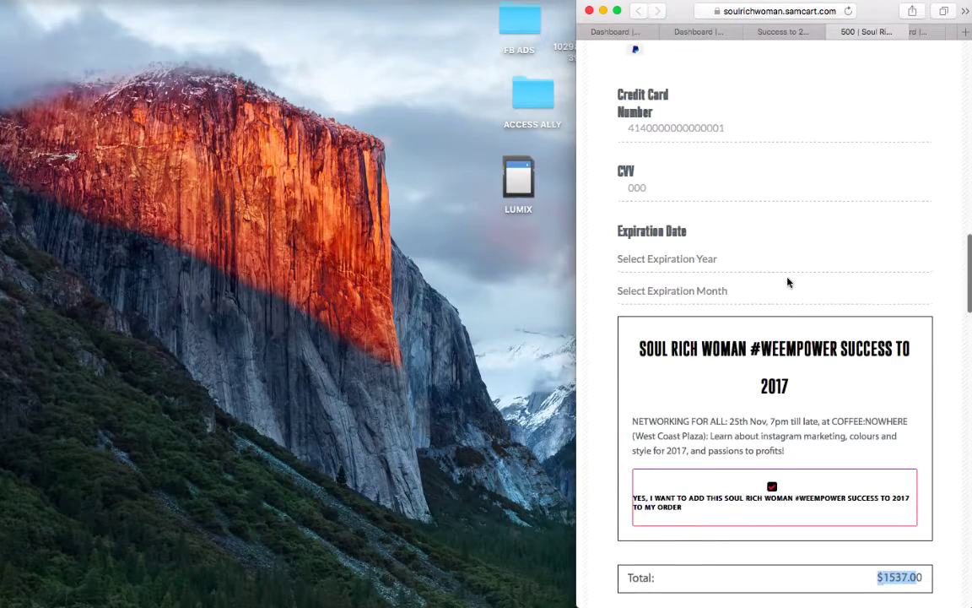
pyautogui.scroll(10, 785, 279)
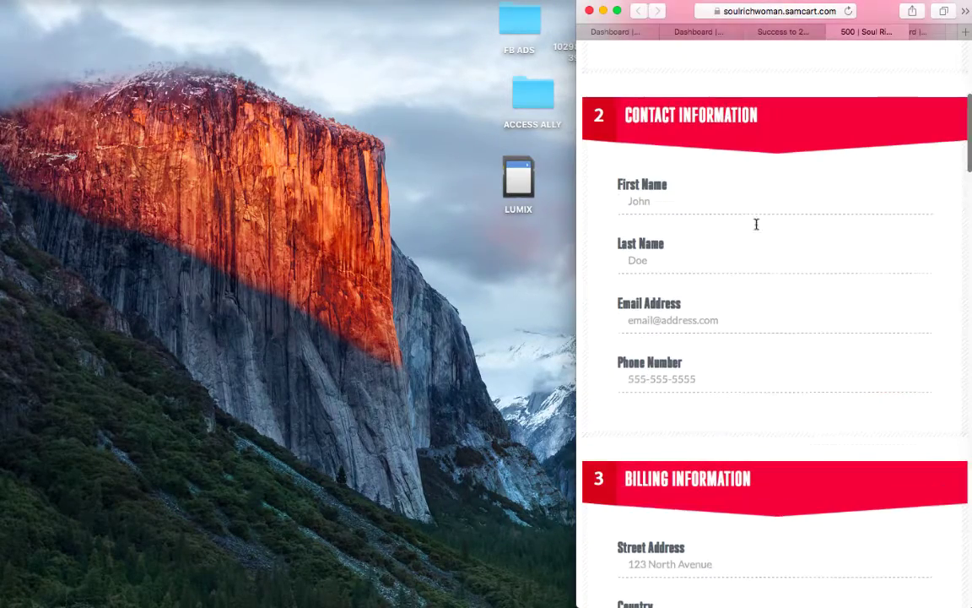
# - Widen the browser window back to full width and switch between the two payment options, leaving Soul Rich Woman #WeEmpower 500 selected
pyautogui.moveTo(574, 214); pyautogui.dragTo(4, 204)
pyautogui.scroll(5, 154, 223)
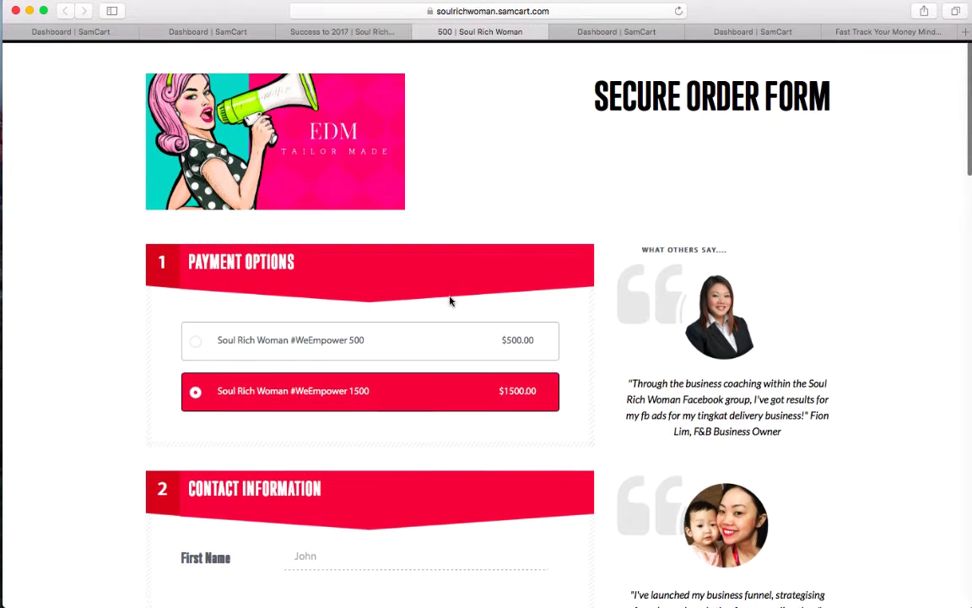
pyautogui.click(425, 341)
pyautogui.click(438, 389)
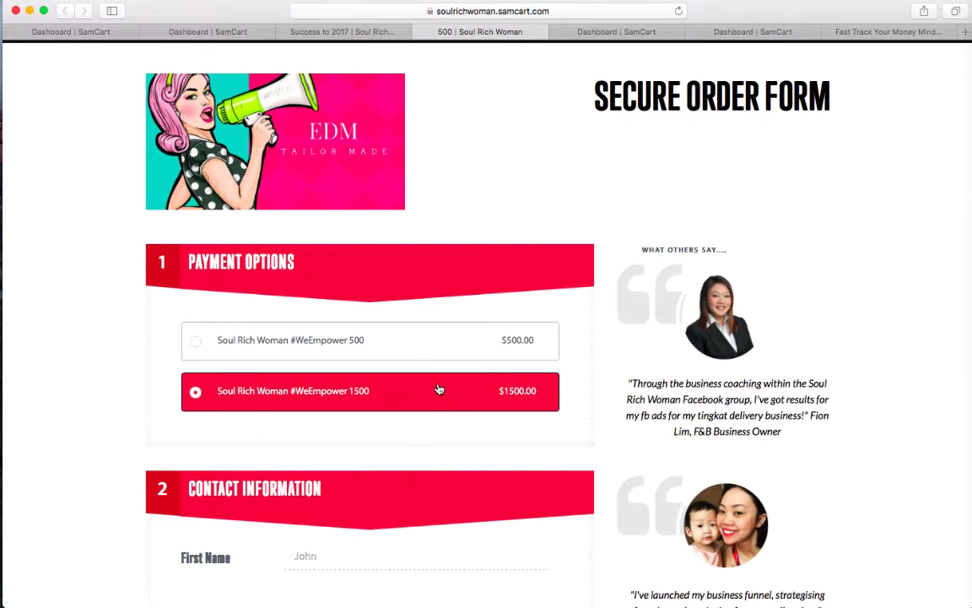
pyautogui.click(346, 348)
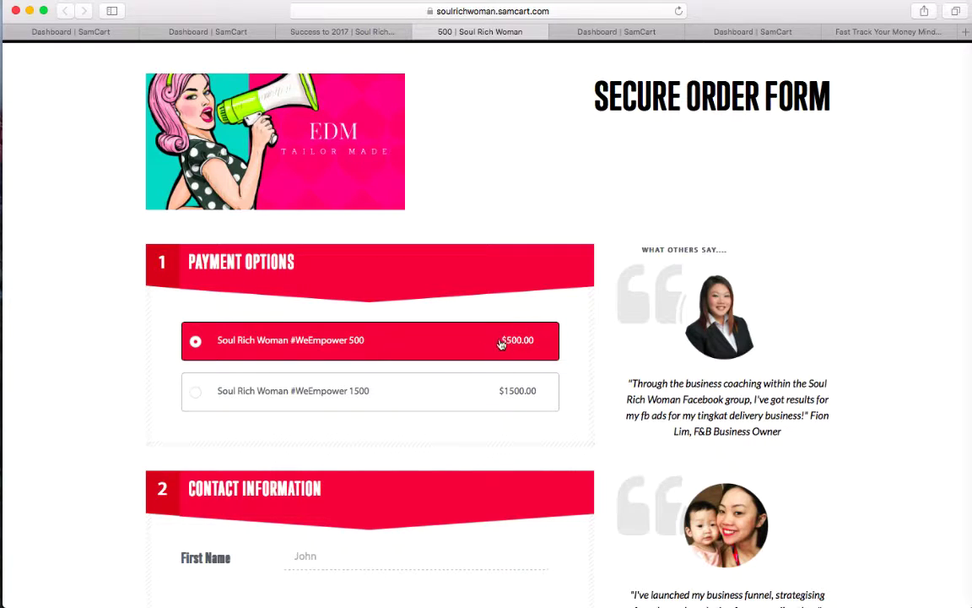
pyautogui.click(348, 394)
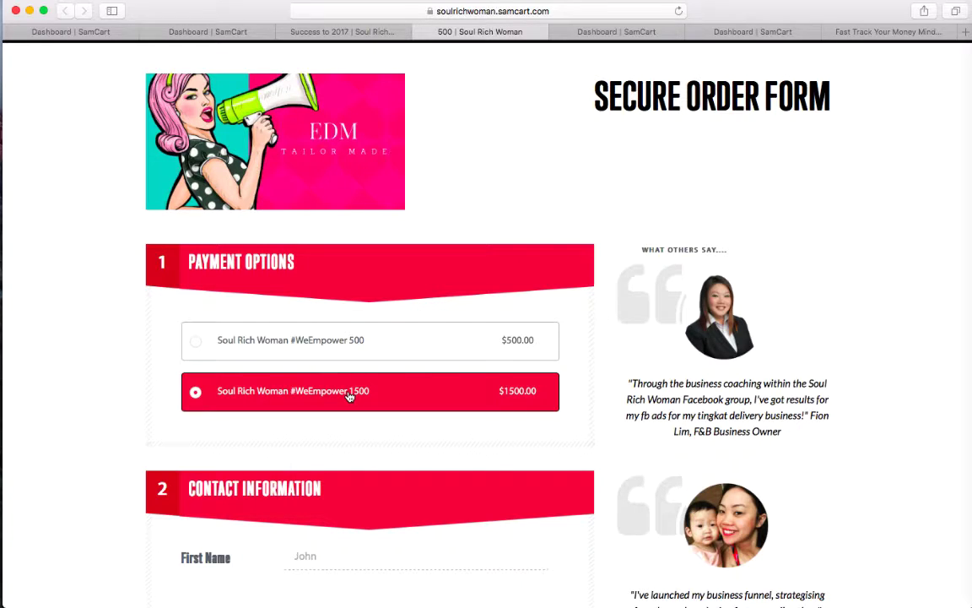
pyautogui.click(538, 337)
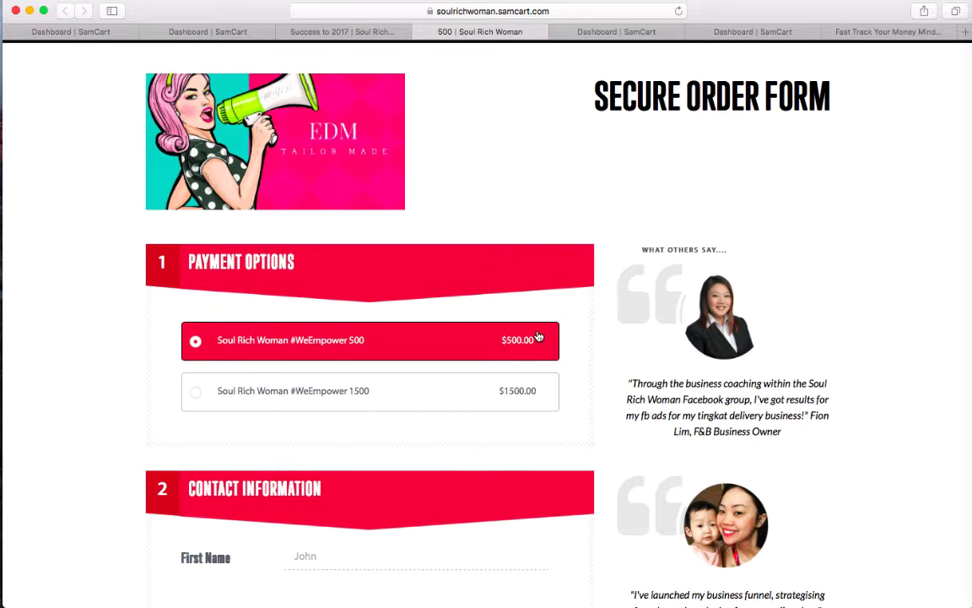
# - Review the order bump and payment settings of Exclusive PRO, and those of #WeEmpower 500 through Payment Processor and the email list options
pyautogui.click(93, 32)
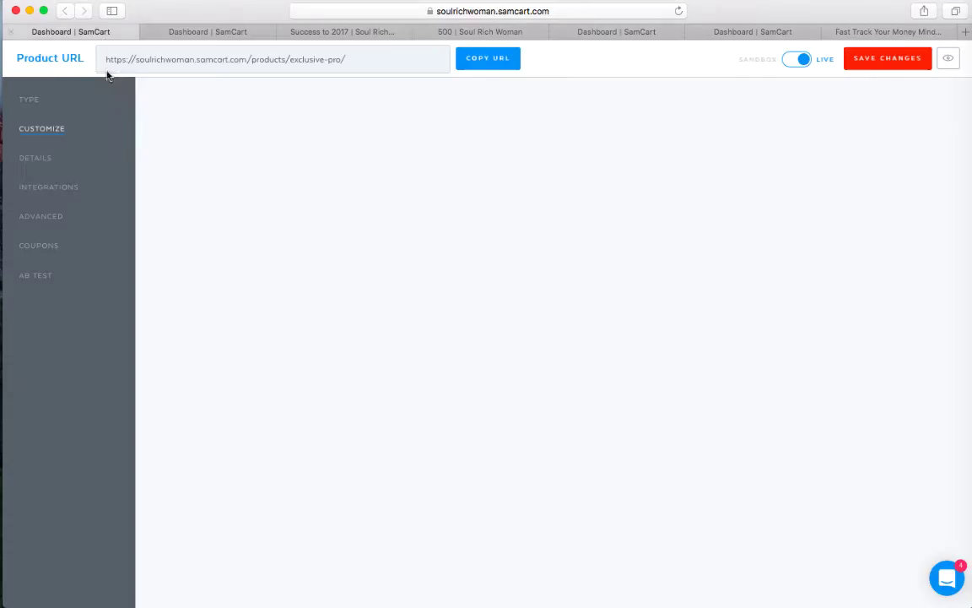
pyautogui.scroll(-5, 428, 288)
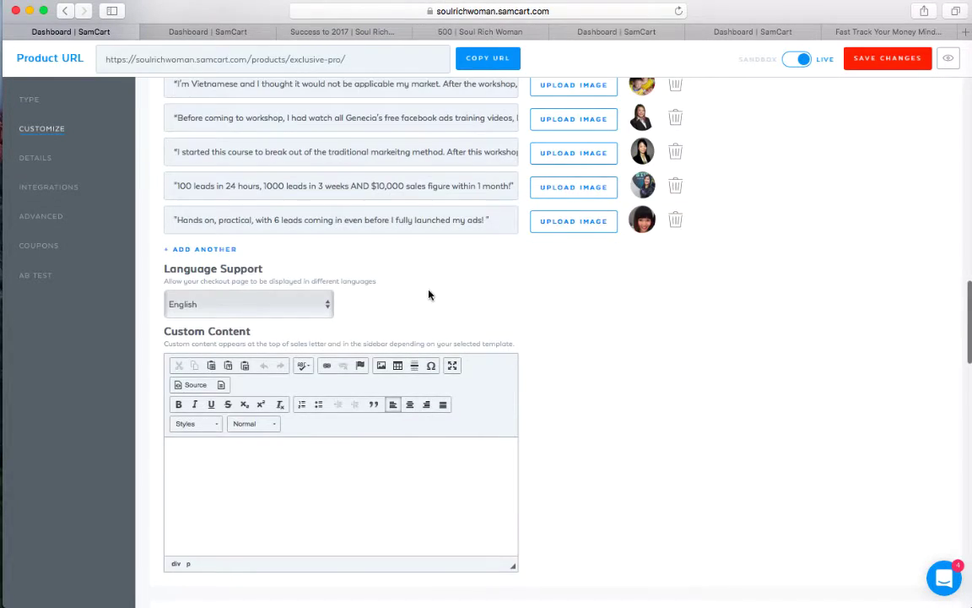
pyautogui.scroll(-15, 428, 294)
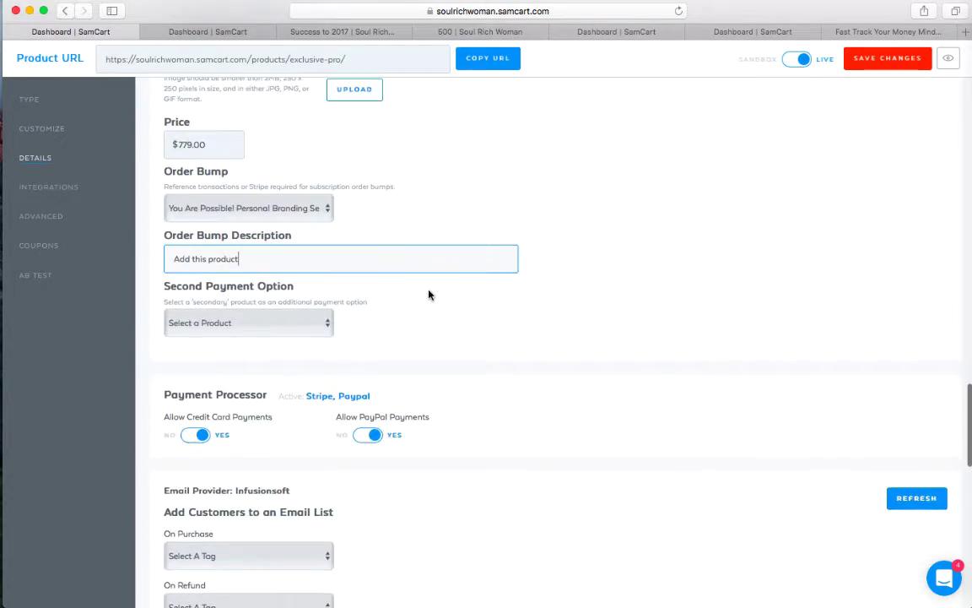
pyautogui.scroll(-3, 428, 295)
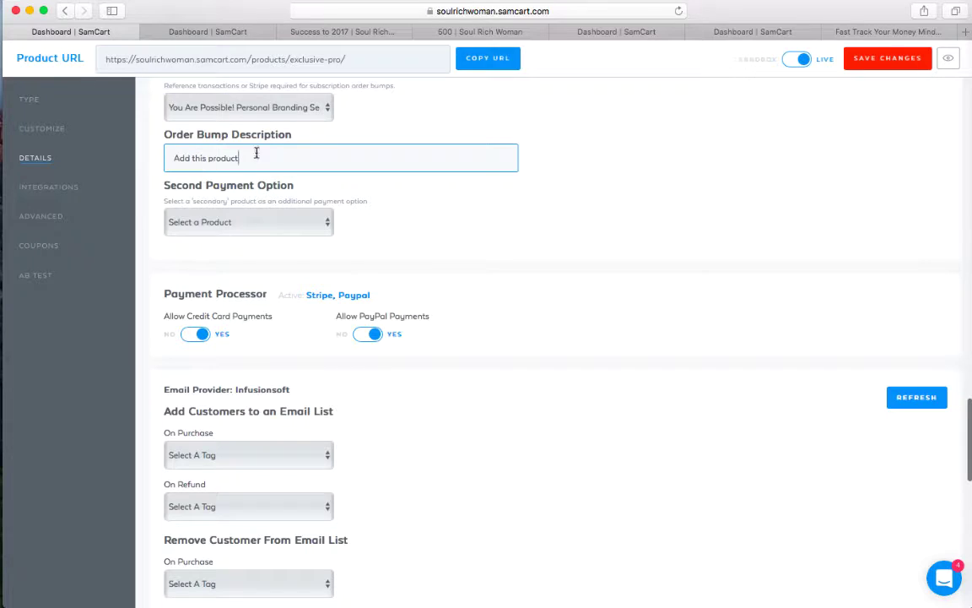
pyautogui.click(223, 32)
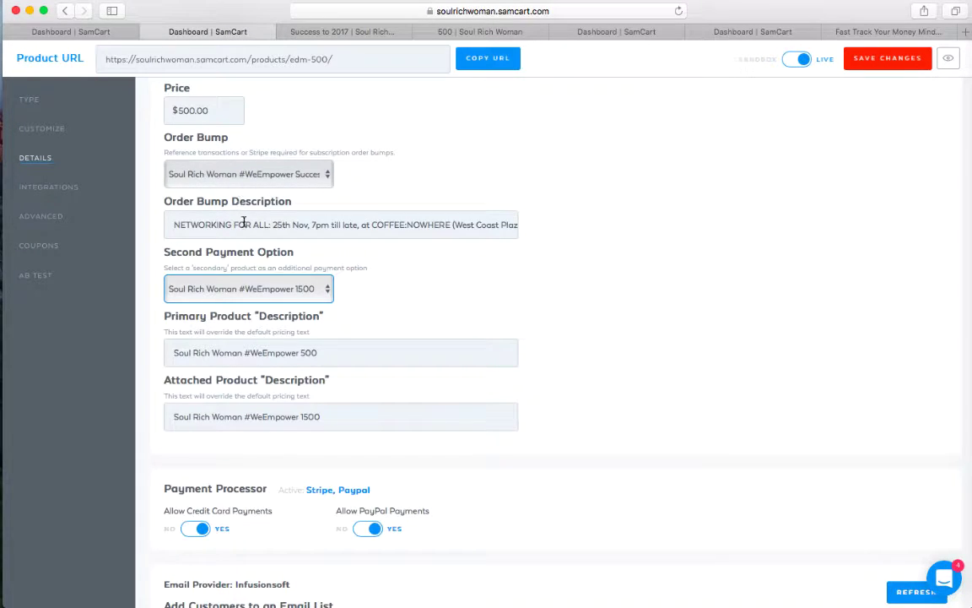
pyautogui.scroll(-5, 243, 223)
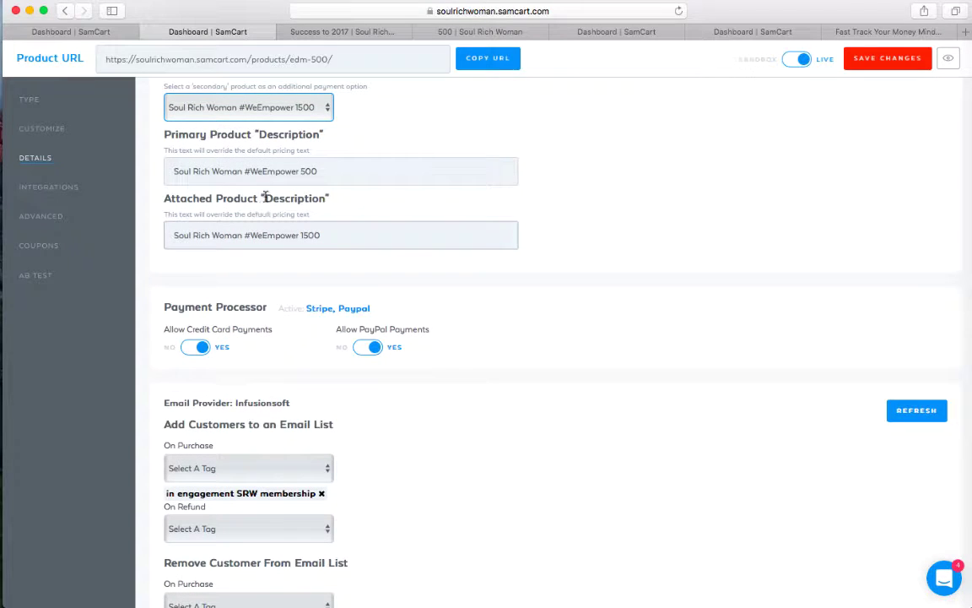
pyautogui.scroll(-4, 282, 244)
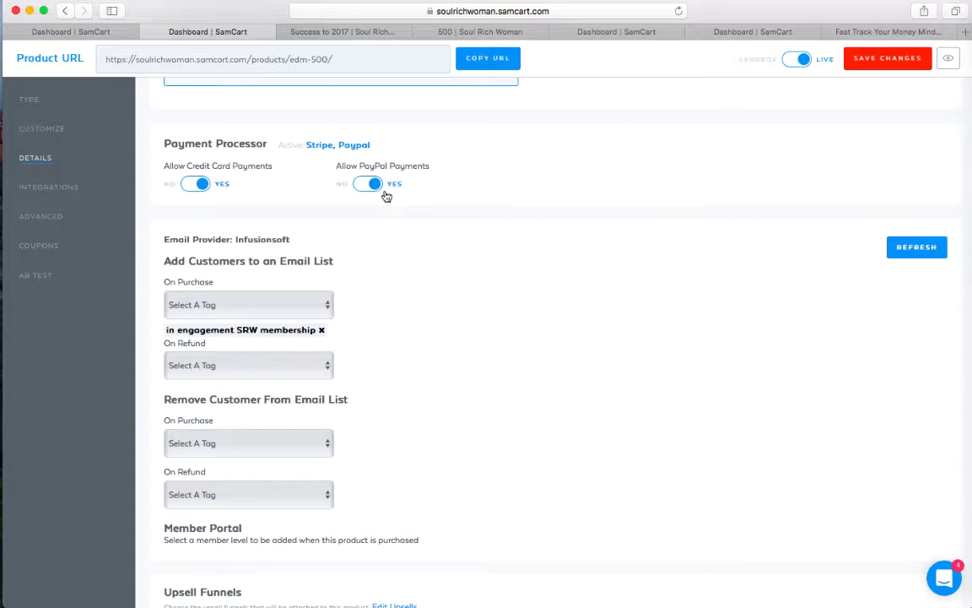
# - Open the orders dashboard and review the Orders List, including the payment source of each order
pyautogui.click(614, 34)
pyautogui.click(739, 32)
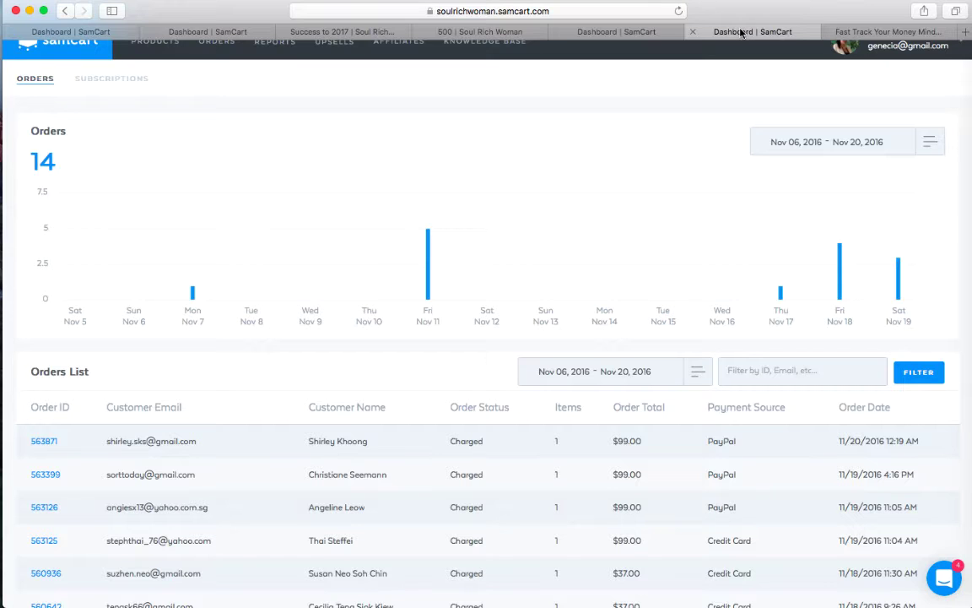
pyautogui.scroll(-5, 657, 239)
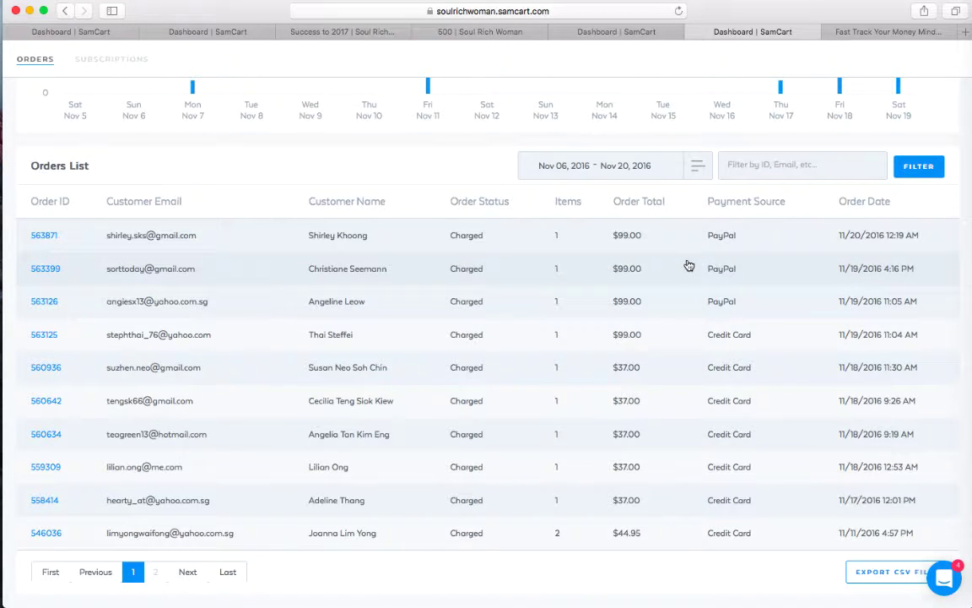
pyautogui.scroll(5, 689, 266)
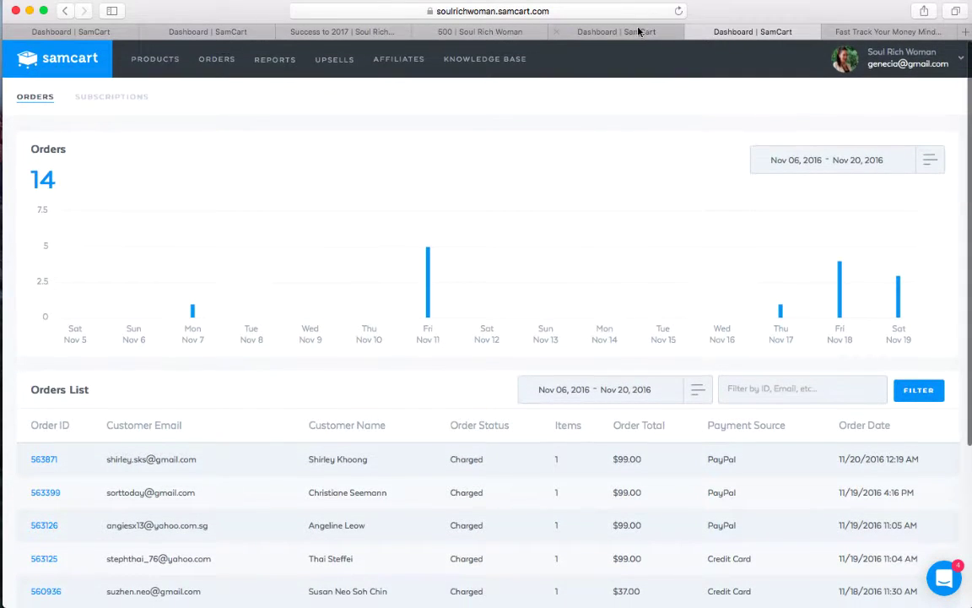
# - Glance at the Success to 2017 order form and return to the Payment Processor settings of the #WeEmpower 500 product
pyautogui.click(173, 32)
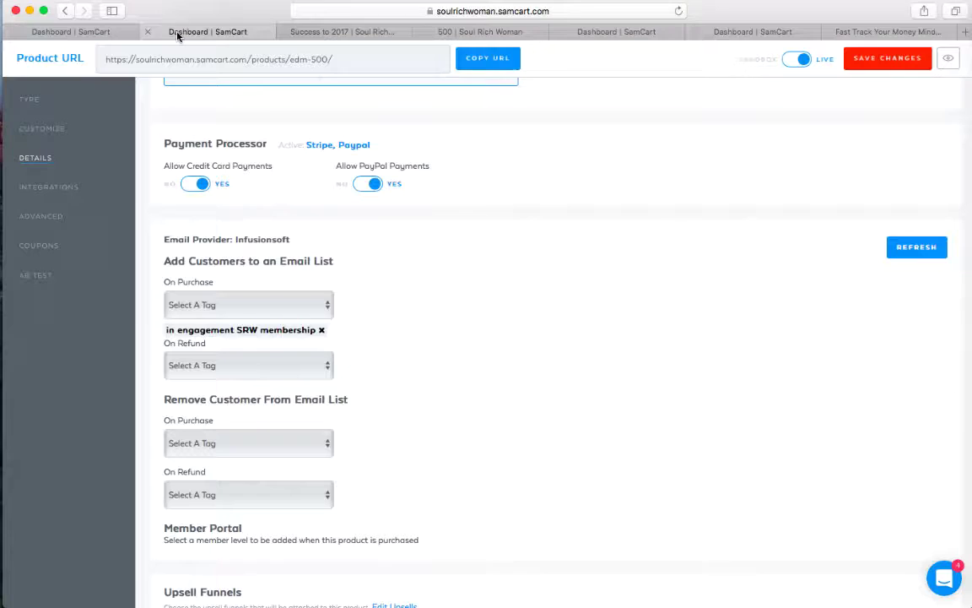
pyautogui.click(282, 32)
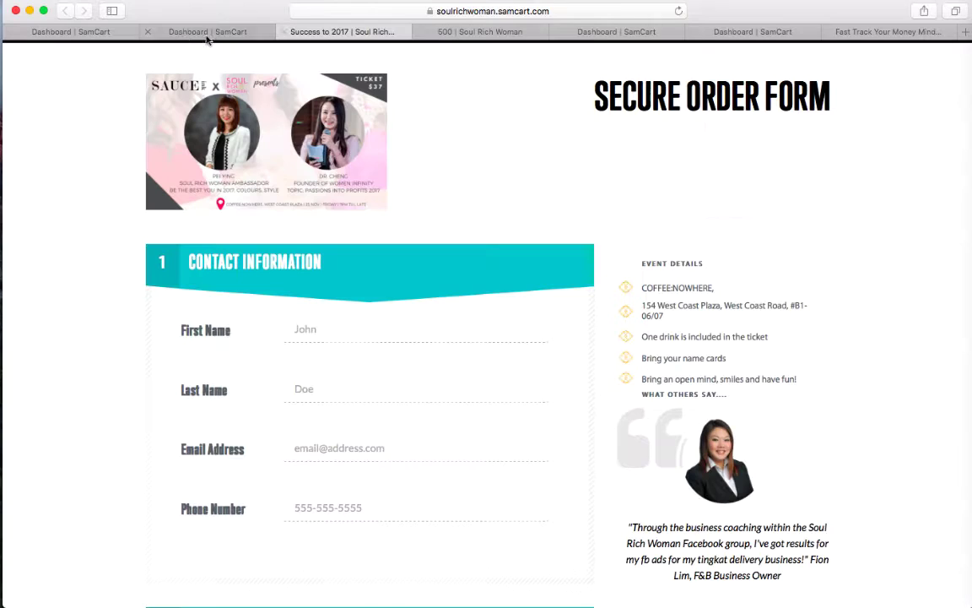
pyautogui.click(118, 32)
pyautogui.click(157, 31)
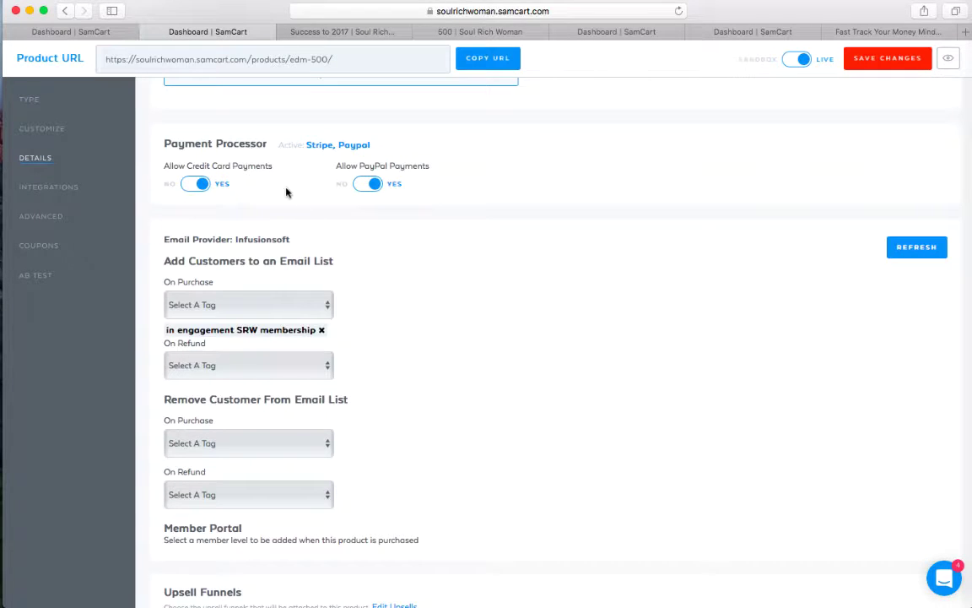
# - Set the On Purchase tag for adding customers to an email list to in engagement SRW membership
pyautogui.scroll(-3, 326, 230)
pyautogui.scroll(1, 326, 229)
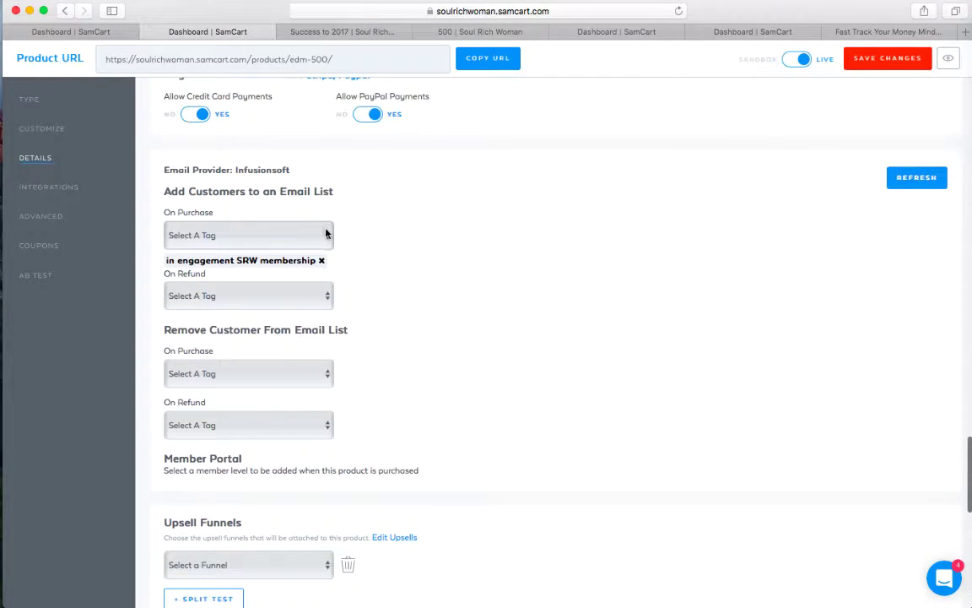
pyautogui.click(325, 236)
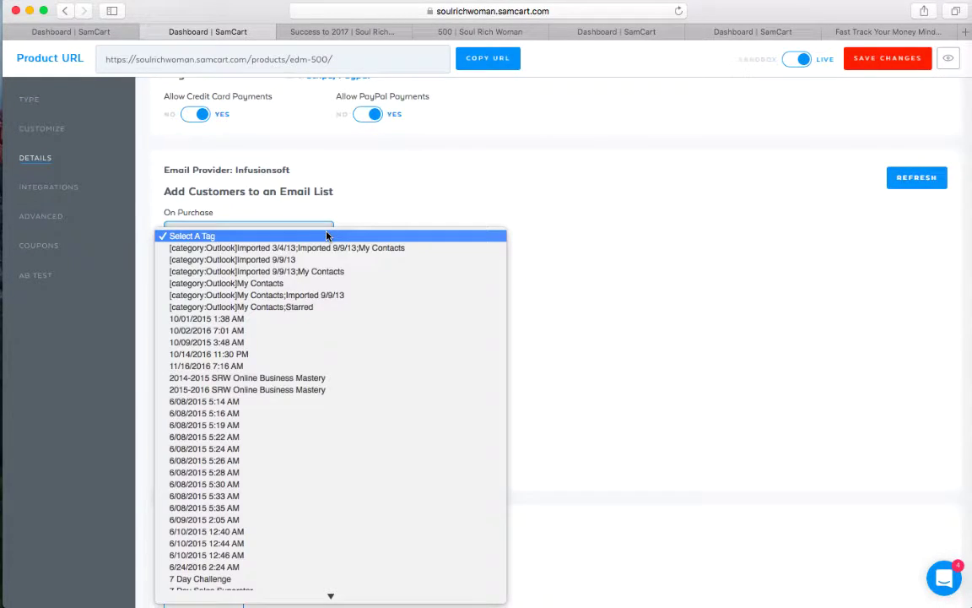
pyautogui.scroll(-1, 327, 236)
pyautogui.write('in')
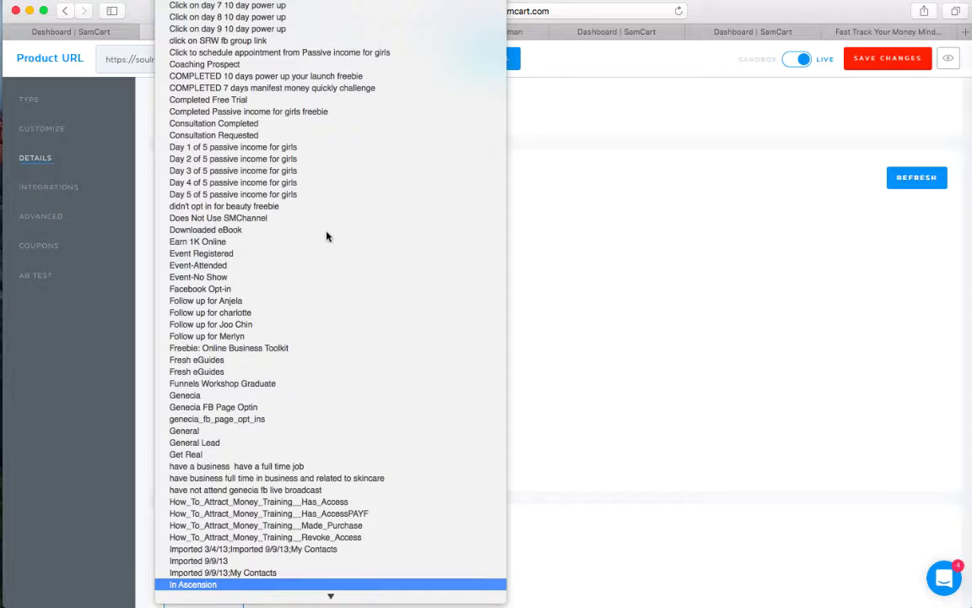
pyautogui.write('in e')
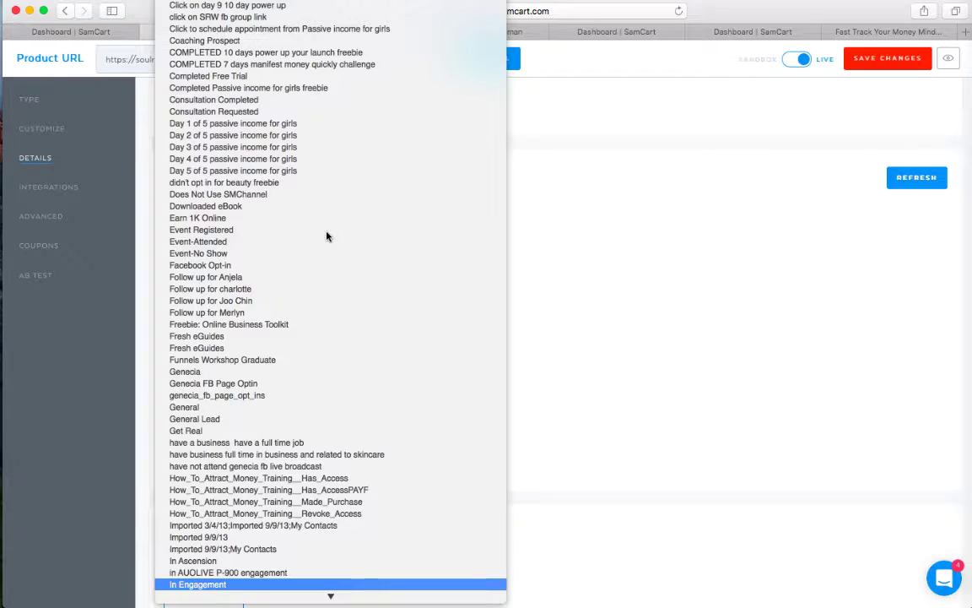
pyautogui.press('Down')
pyautogui.press('Down')
pyautogui.press('Down')
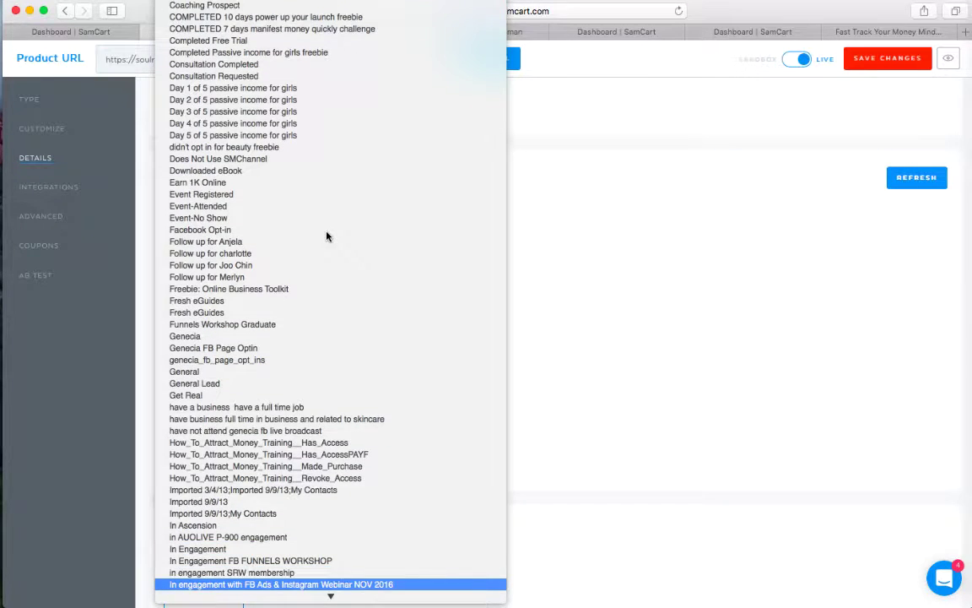
pyautogui.press('Up')
pyautogui.press('Return')
pyautogui.click(442, 250)
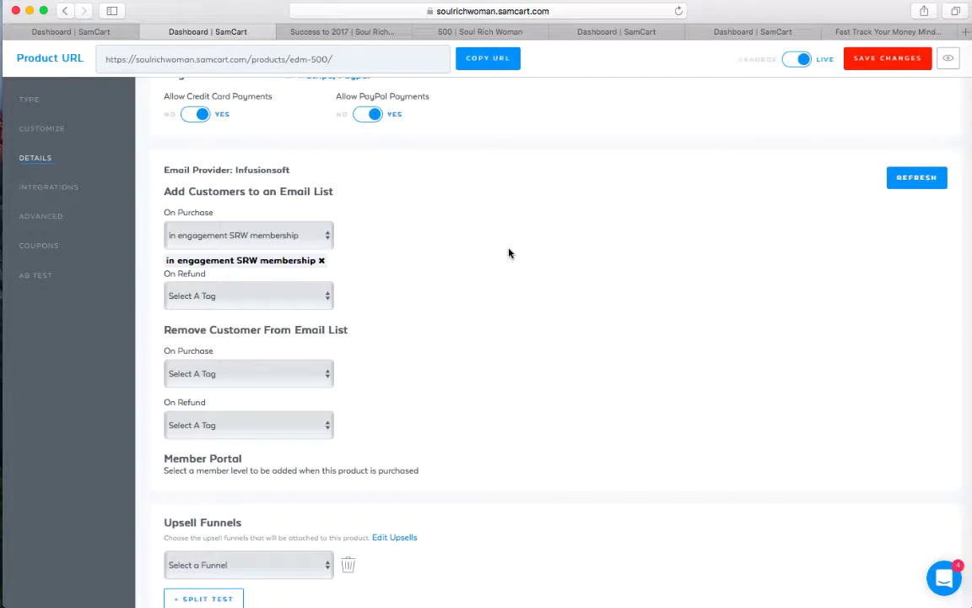
pyautogui.click(897, 70)
# - Examine the On Refund tag choices, the Remove Customer From Email List options and the Member Portal description
pyautogui.click(273, 299)
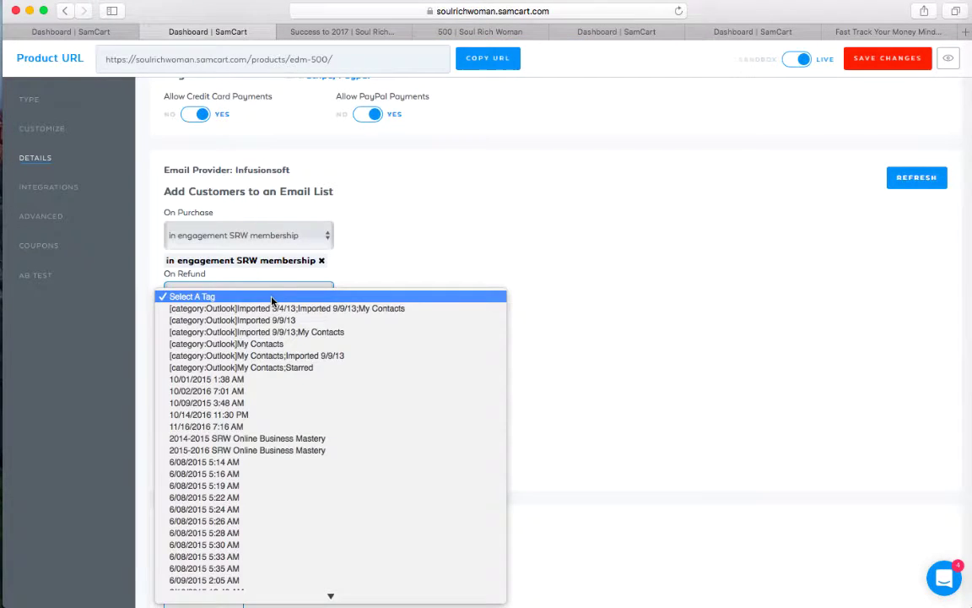
pyautogui.click(558, 284)
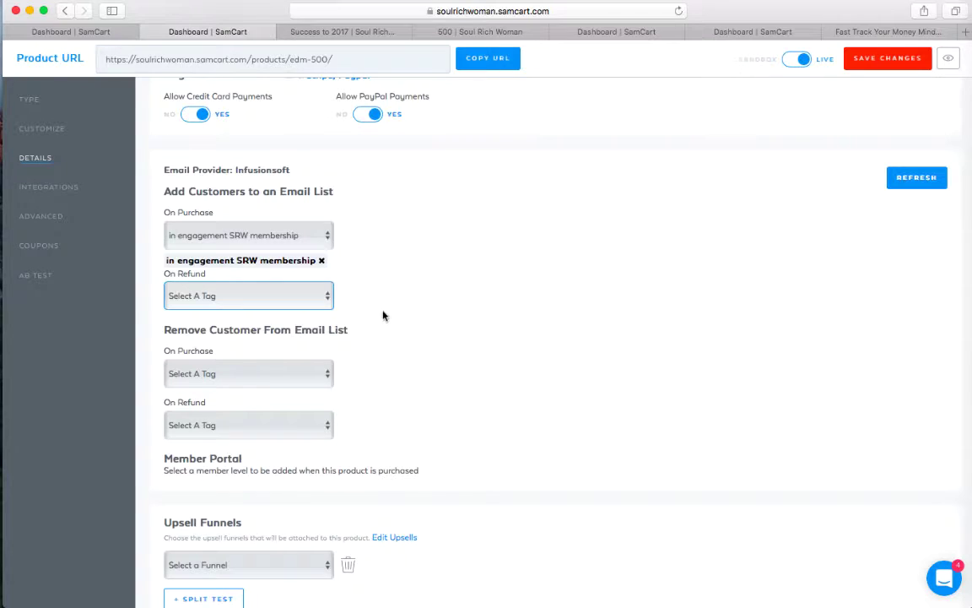
pyautogui.scroll(-2, 382, 315)
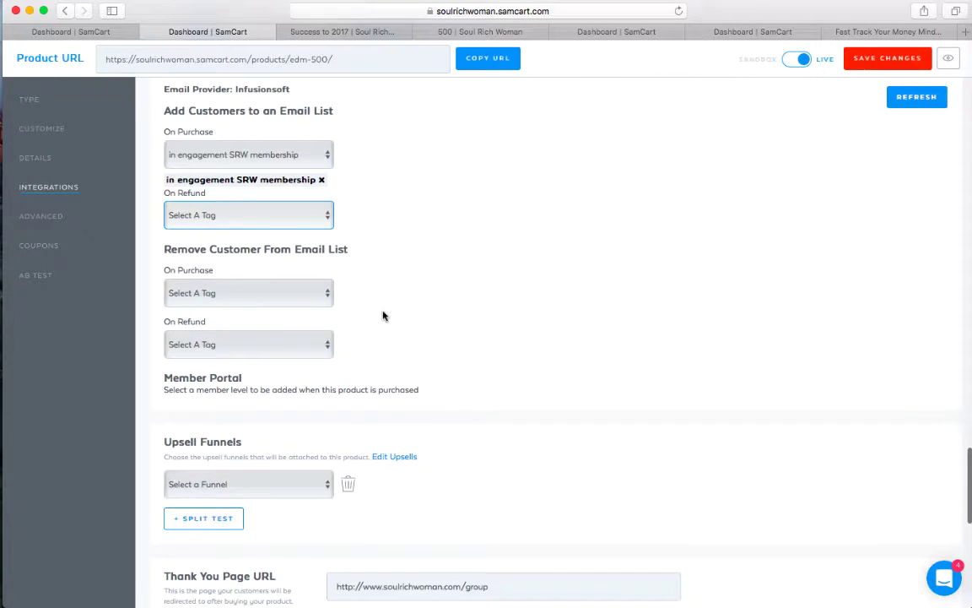
pyautogui.click(321, 300)
pyautogui.click(400, 270)
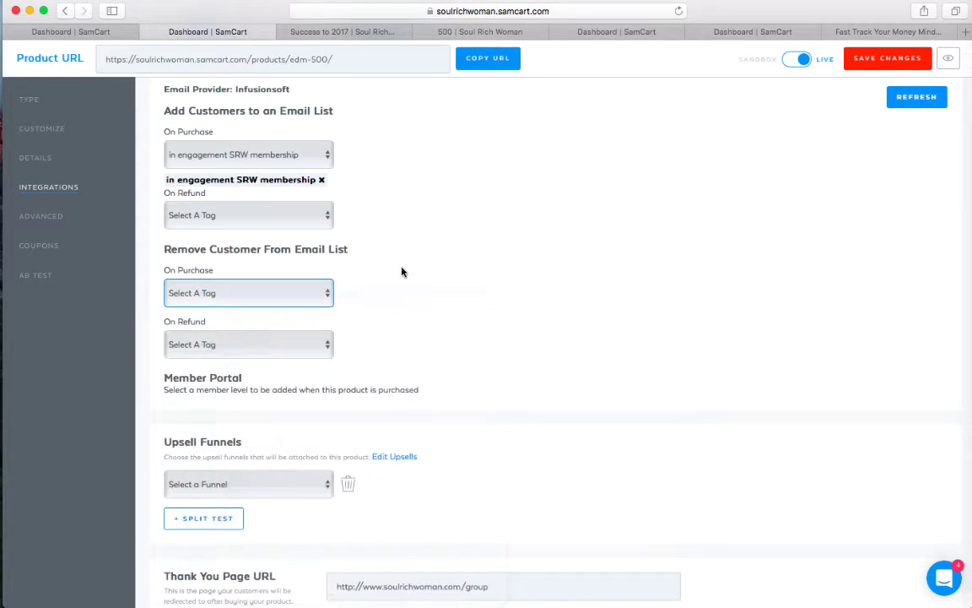
pyautogui.scroll(-2, 401, 270)
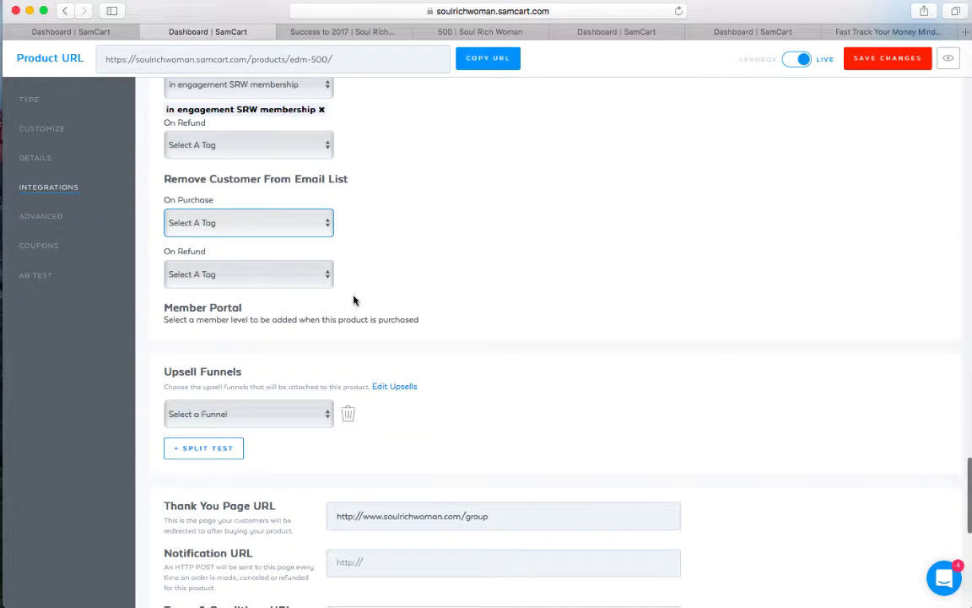
pyautogui.scroll(-1, 354, 300)
pyautogui.scroll(-3, 353, 300)
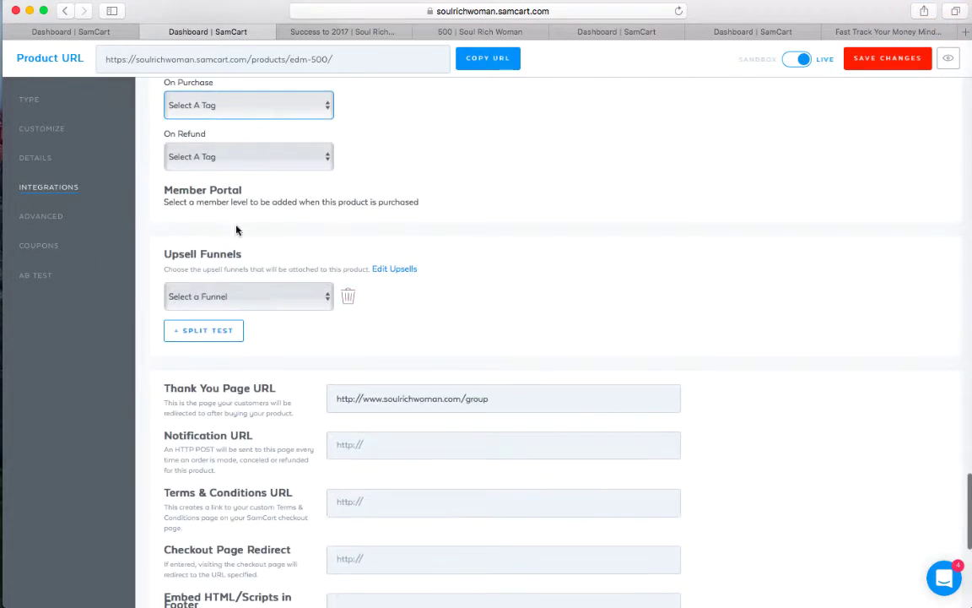
pyautogui.moveTo(163, 195); pyautogui.dragTo(430, 198)
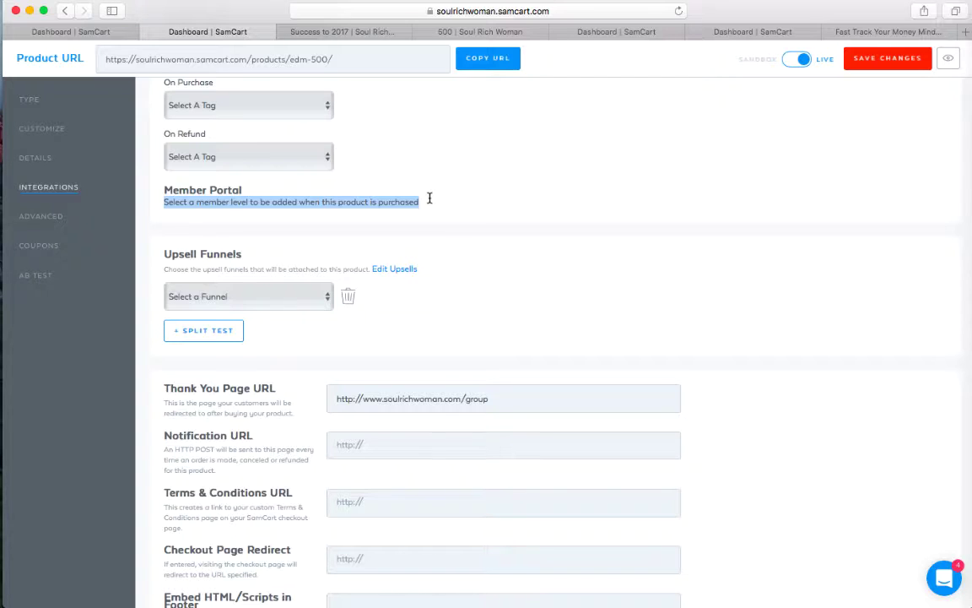
# - Attach the One Time Coaching upsell funnel to the #WeEmpower 500 product
pyautogui.scroll(-3, 432, 271)
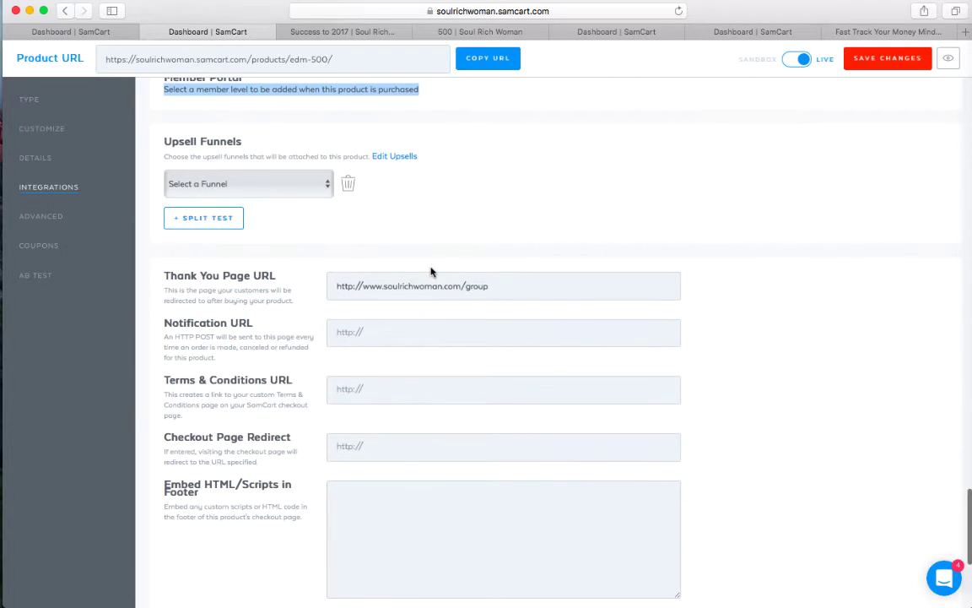
pyautogui.click(305, 185)
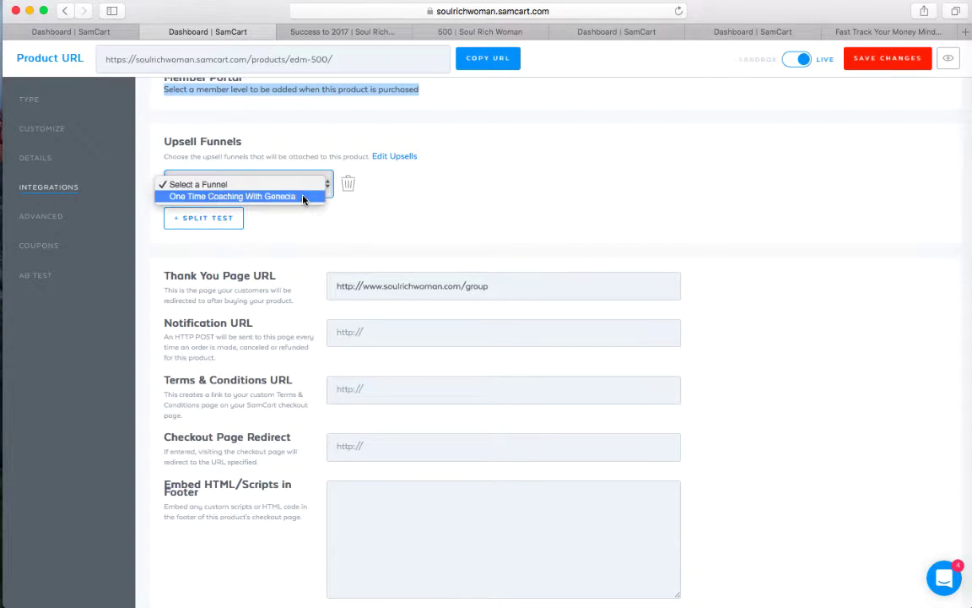
pyautogui.click(305, 195)
pyautogui.click(305, 191)
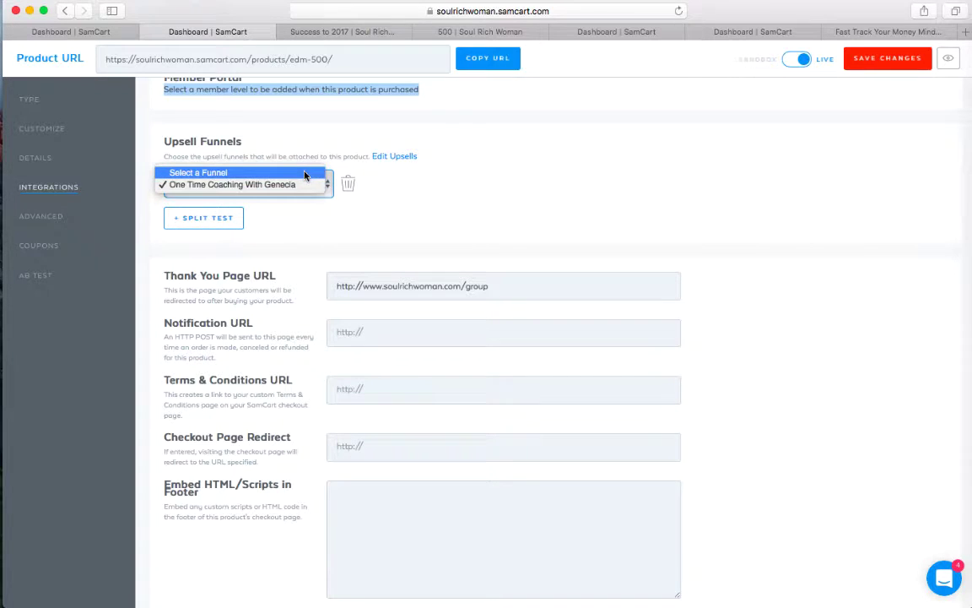
pyautogui.click(306, 174)
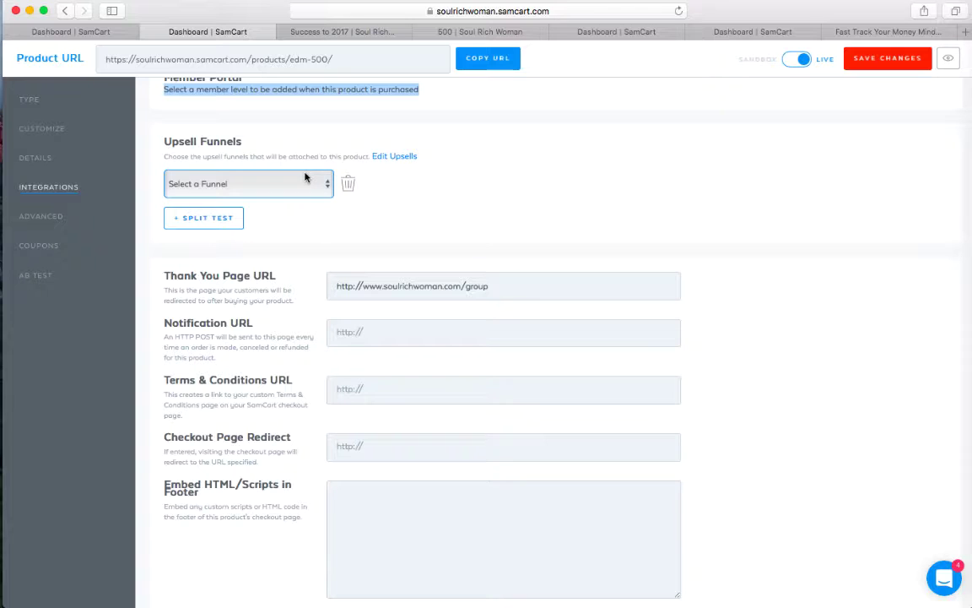
pyautogui.click(306, 177)
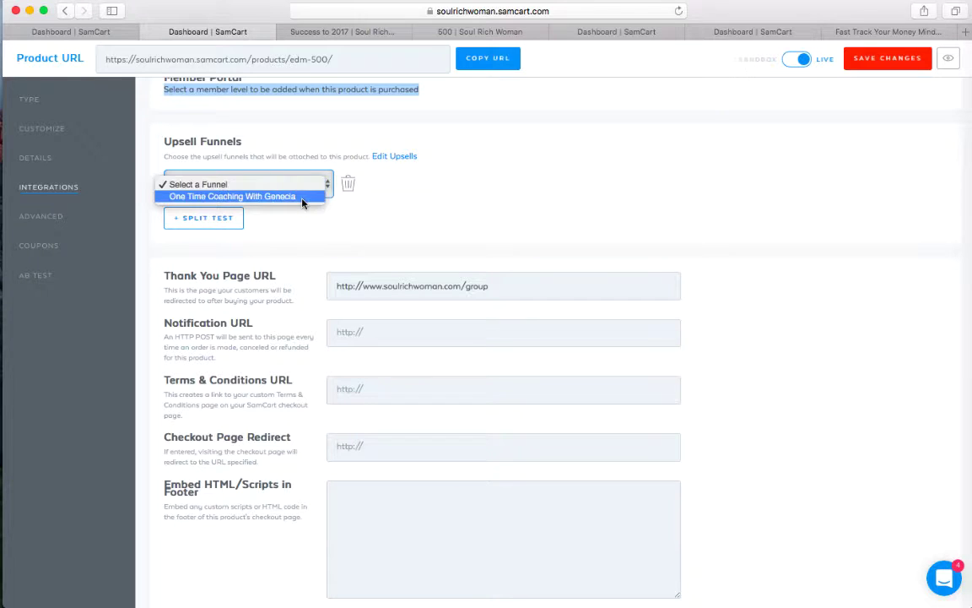
pyautogui.click(304, 196)
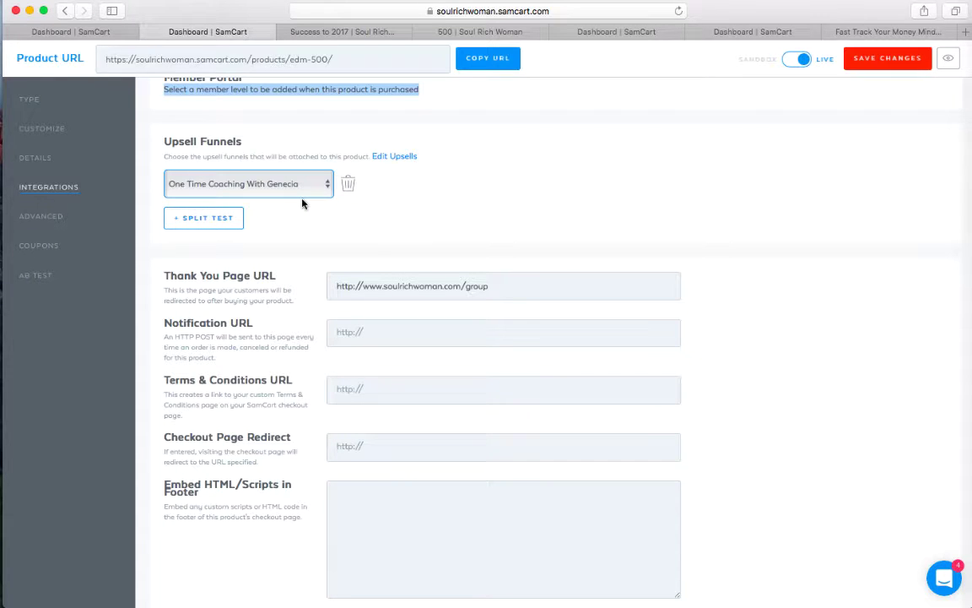
# - Open the One Time Coaching funnel and inspect the upsell and downsell choices of Offer #5
pyautogui.click(621, 32)
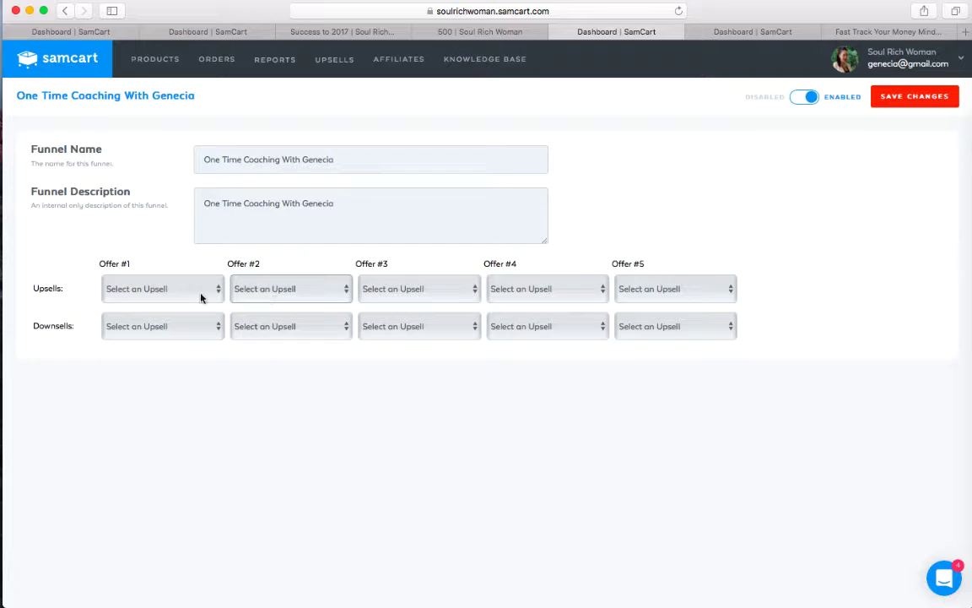
pyautogui.click(694, 294)
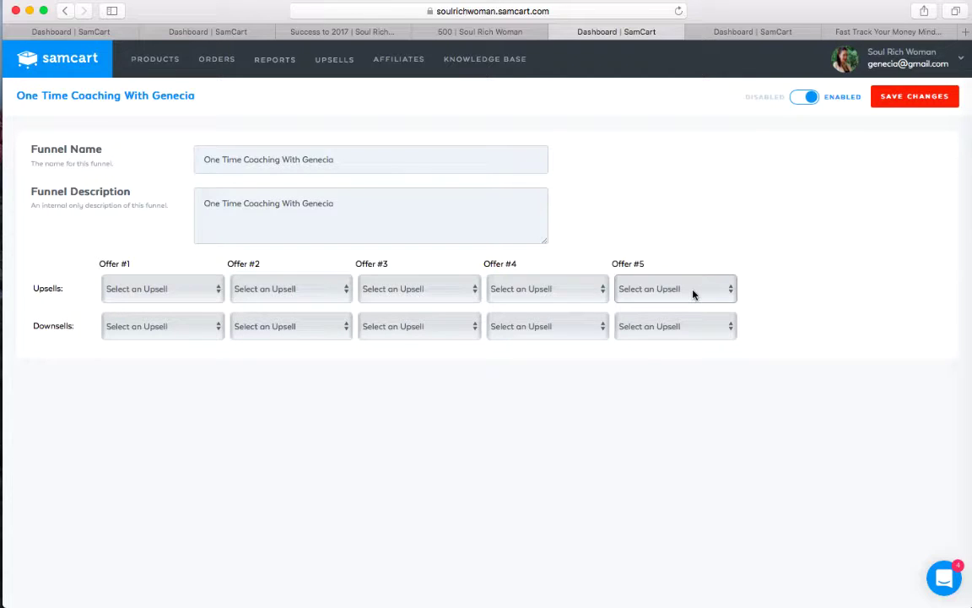
pyautogui.click(694, 294)
pyautogui.click(752, 293)
pyautogui.click(723, 292)
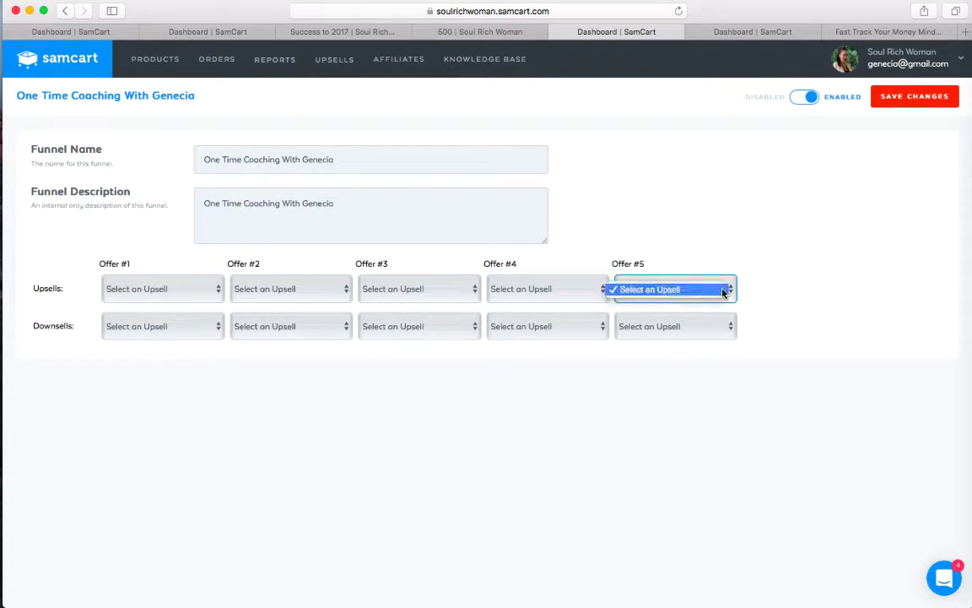
pyautogui.click(737, 290)
pyautogui.click(723, 331)
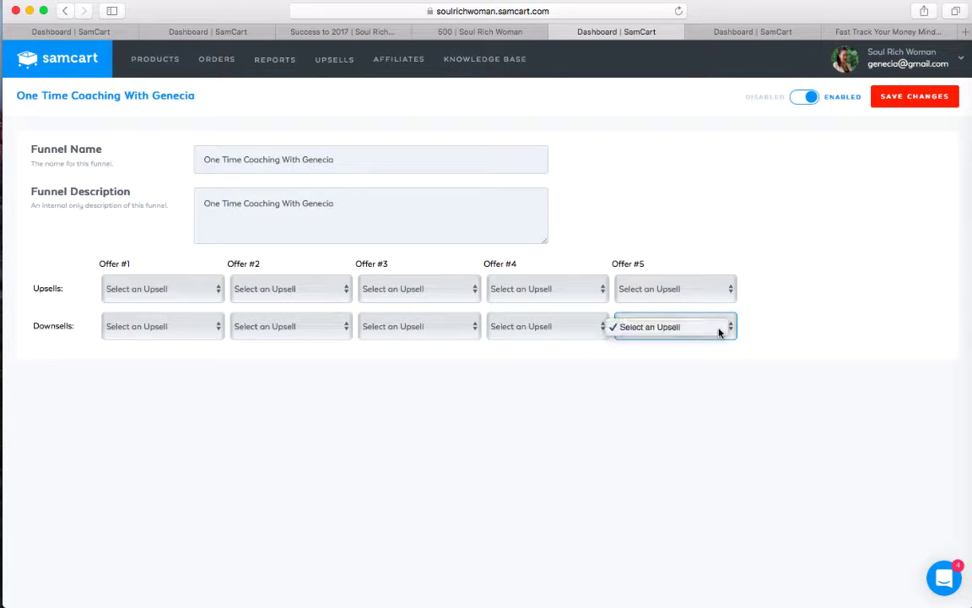
pyautogui.click(720, 333)
# - Inspect the upsell and downsell choices of Offer #1 and Offer #2 in the coaching funnel
pyautogui.click(195, 289)
pyautogui.click(178, 294)
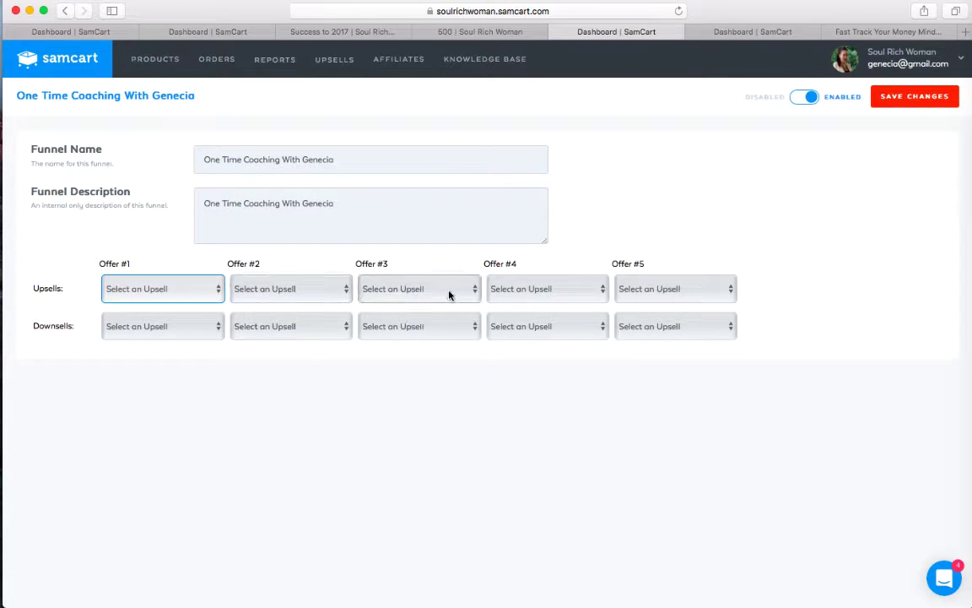
pyautogui.click(170, 292)
pyautogui.click(183, 335)
pyautogui.click(182, 334)
pyautogui.click(293, 298)
pyautogui.click(293, 299)
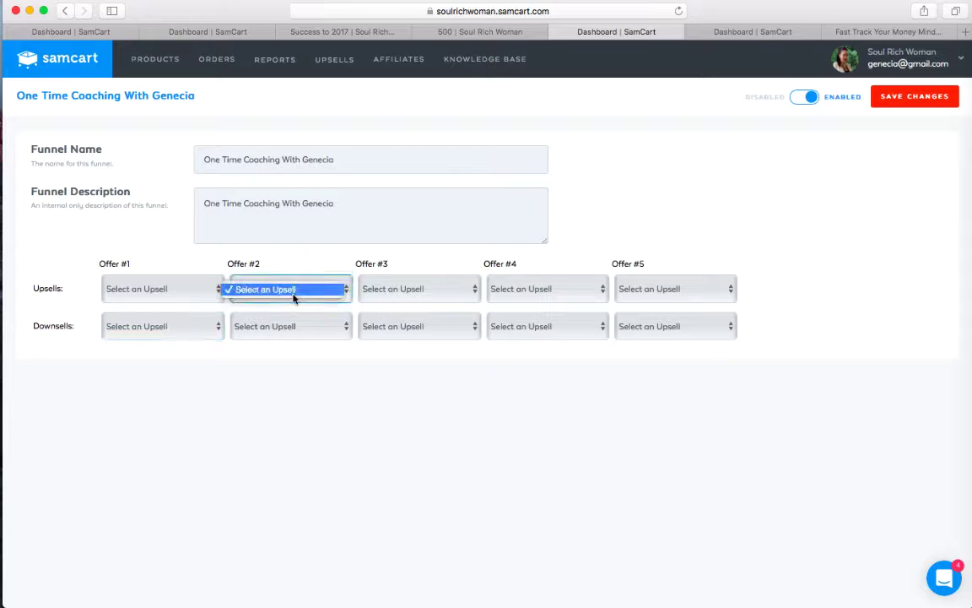
pyautogui.click(296, 299)
pyautogui.click(304, 328)
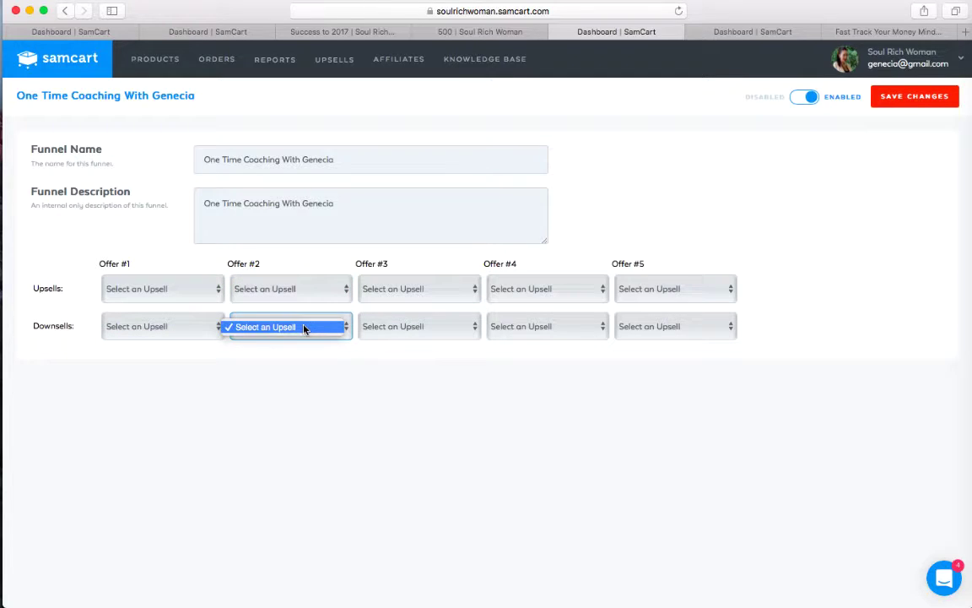
pyautogui.click(304, 328)
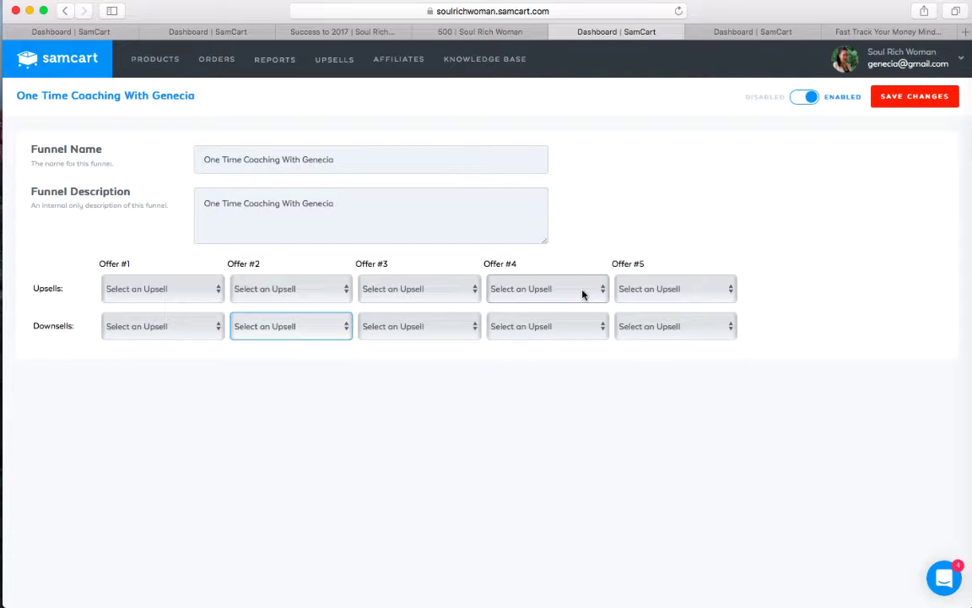
# - Open the Upsells page in a new browser tab, placed directly after the funnel's tab
pyautogui.moveTo(340, 69)
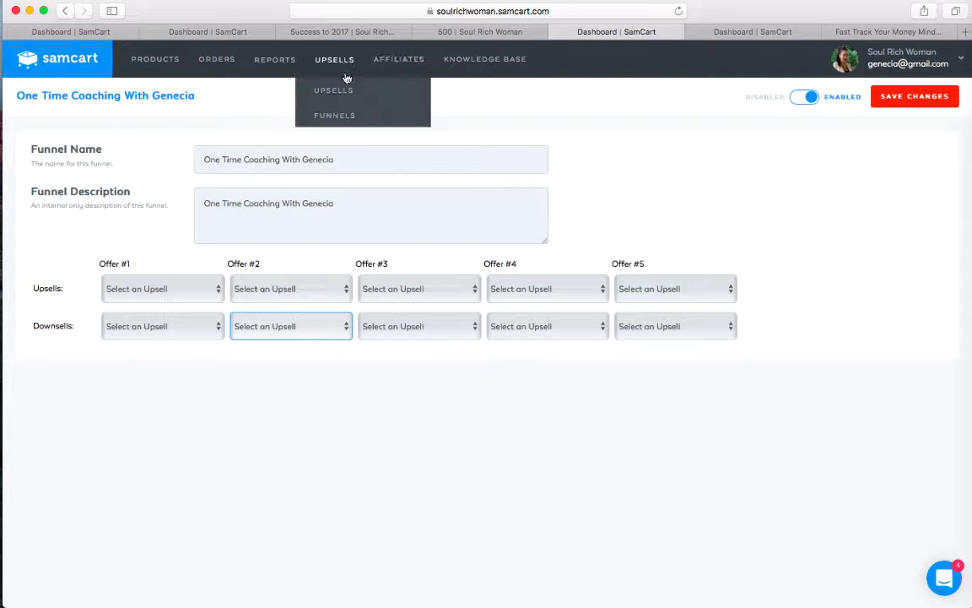
pyautogui.rightClick(344, 90)
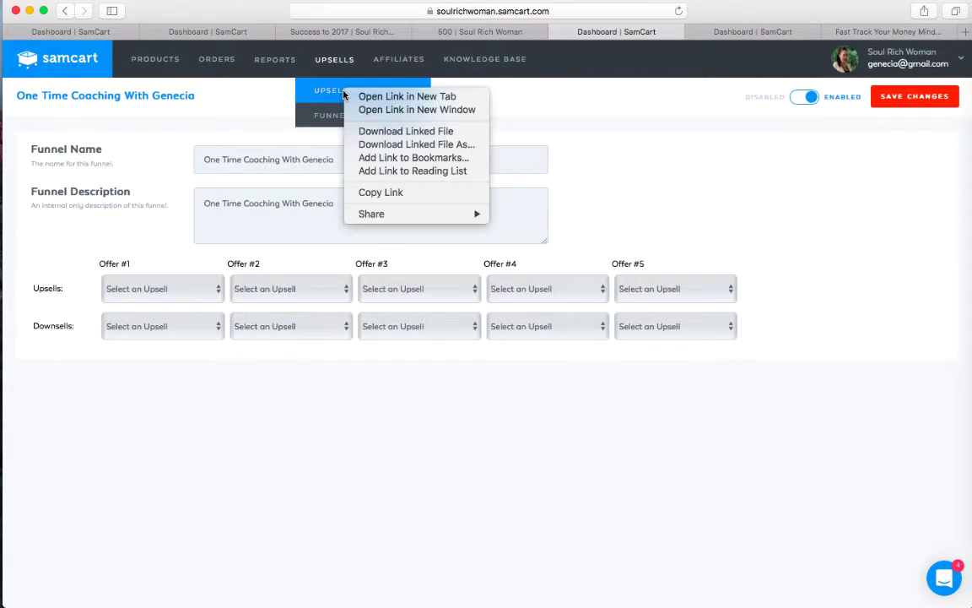
pyautogui.click(375, 90)
pyautogui.moveTo(723, 32); pyautogui.dragTo(642, 34)
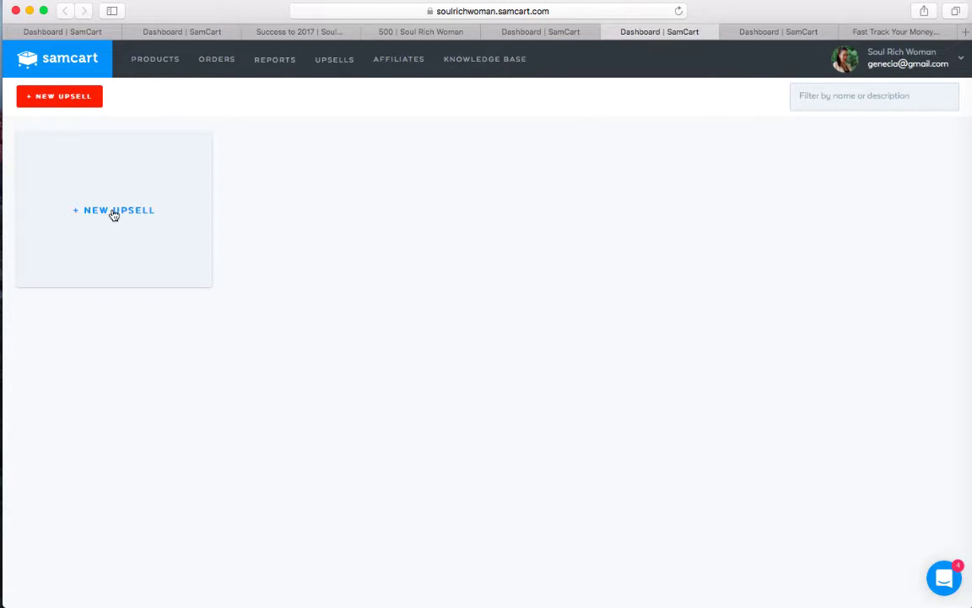
# - Return to the Exclusive PRO product and review its settings from payment and email integrations through to the Thank You Page URL
pyautogui.click(75, 33)
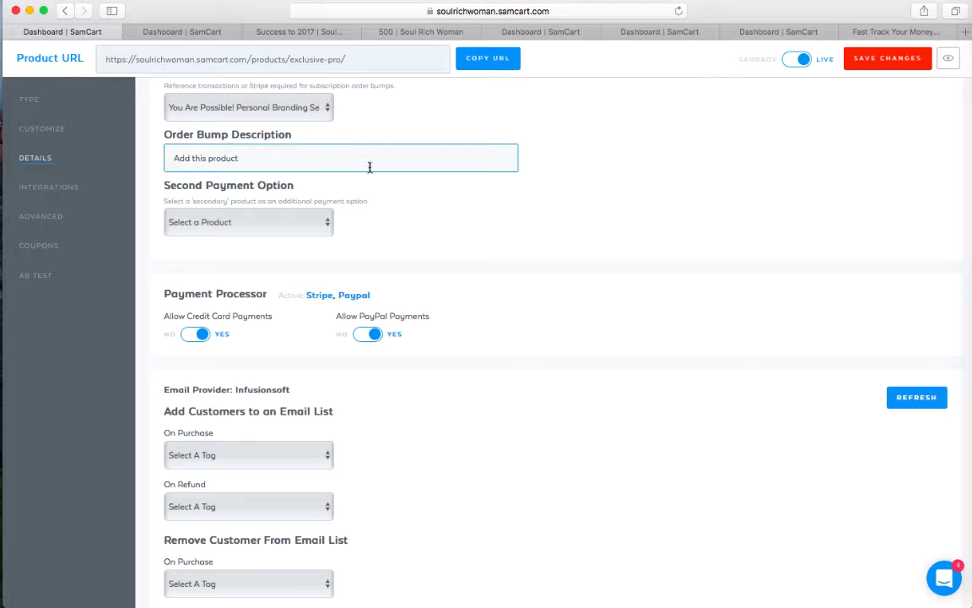
pyautogui.scroll(-1, 401, 206)
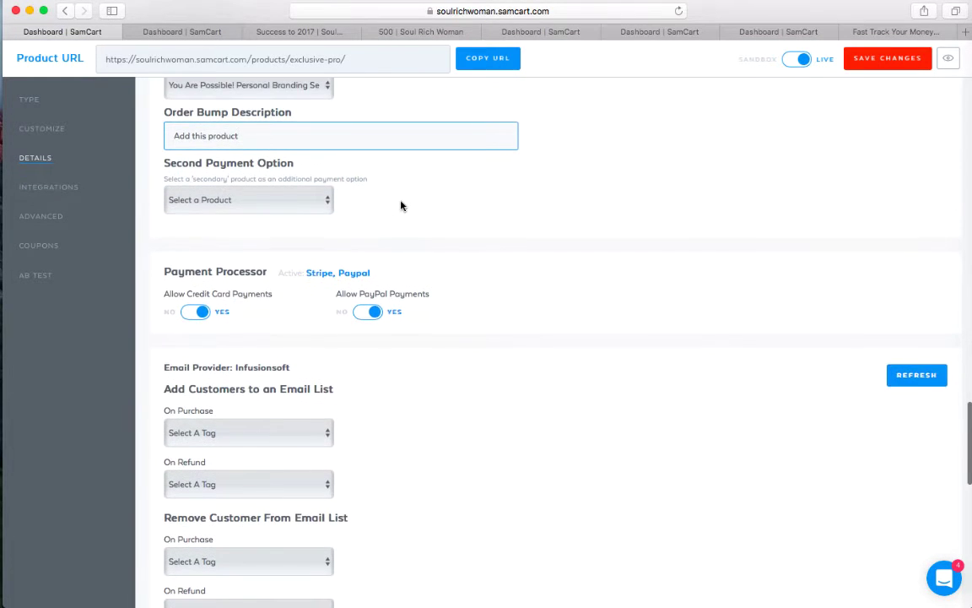
pyautogui.scroll(-5, 401, 206)
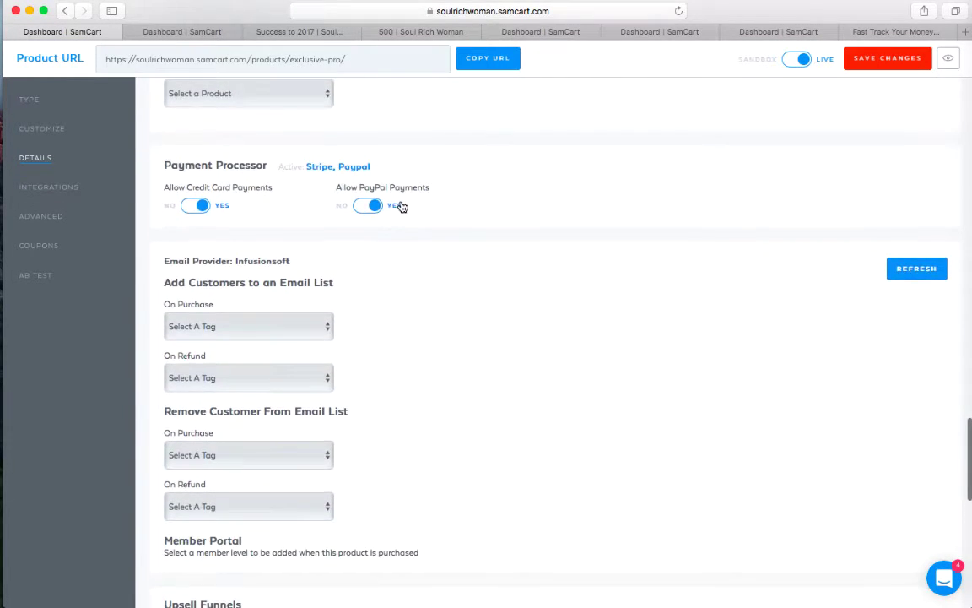
pyautogui.scroll(-3, 401, 206)
pyautogui.scroll(-6, 401, 206)
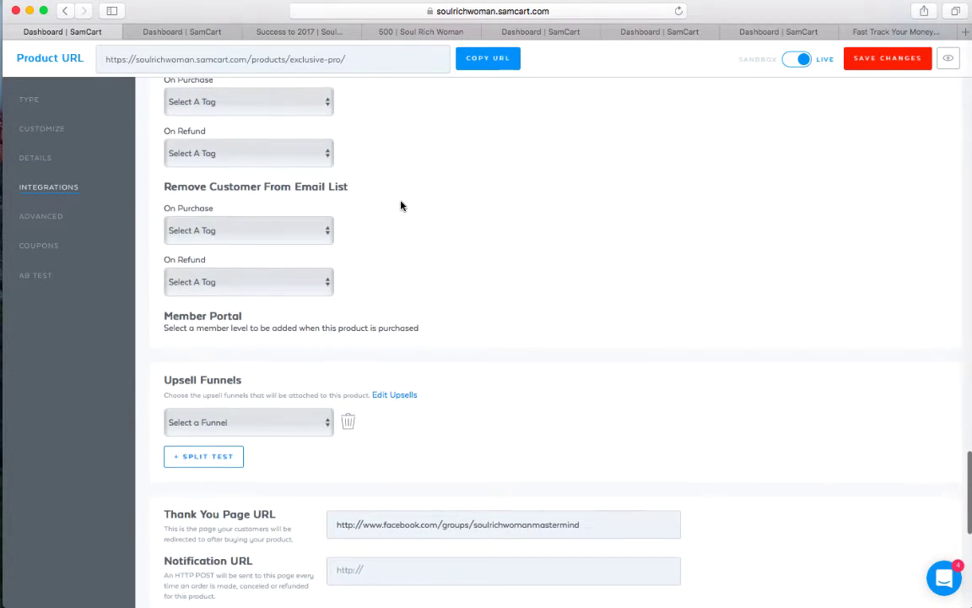
pyautogui.scroll(-14, 400, 206)
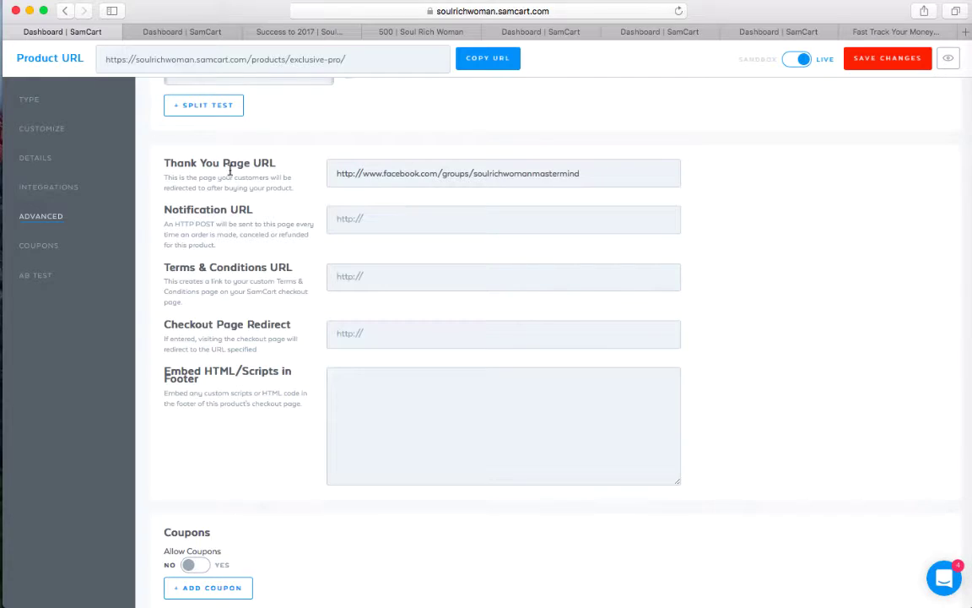
# - Review the Exclusive PRO product's Thank You Page URL, Notification URL and Terms & Conditions URL fields
pyautogui.click(339, 173)
pyautogui.tripleClick(656, 171)
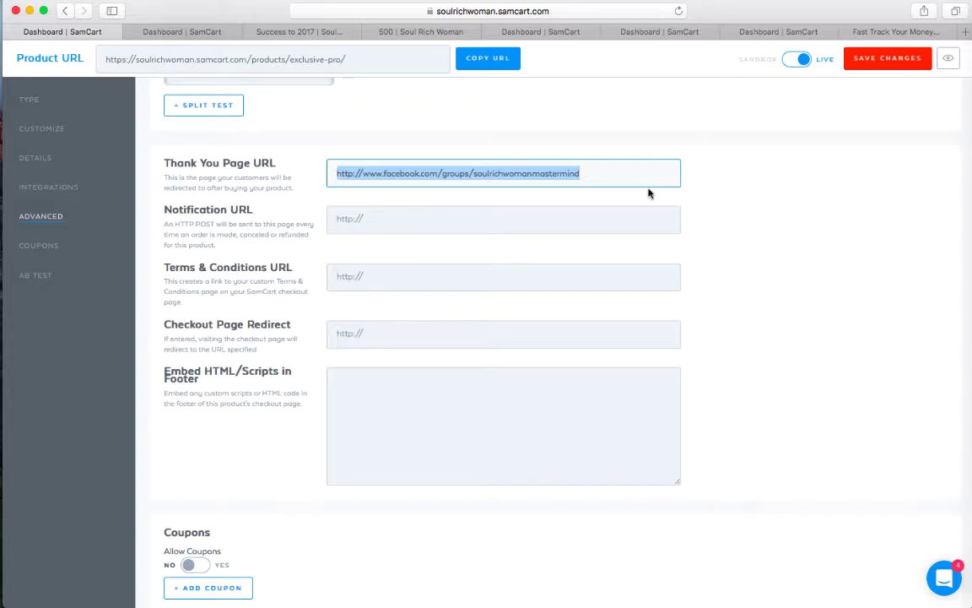
pyautogui.click(430, 225)
pyautogui.click(421, 280)
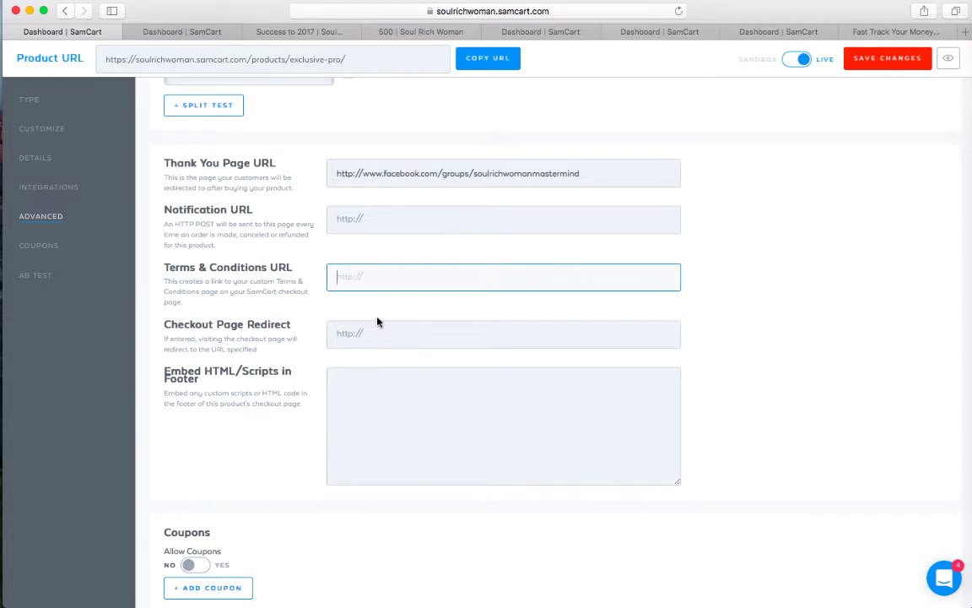
# - Allow coupons for the Exclusive PRO product
pyautogui.scroll(-3, 378, 321)
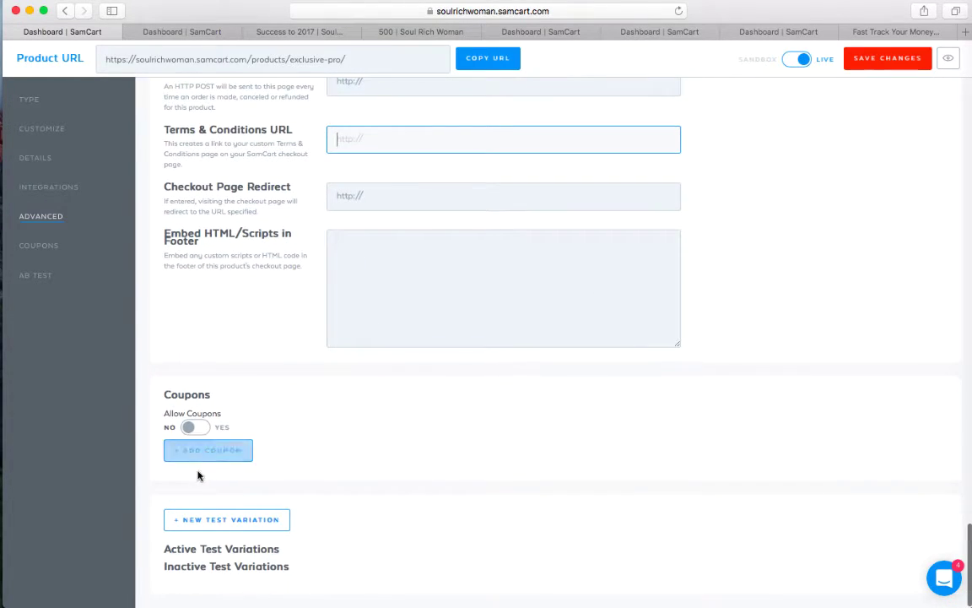
pyautogui.click(189, 427)
pyautogui.click(189, 427)
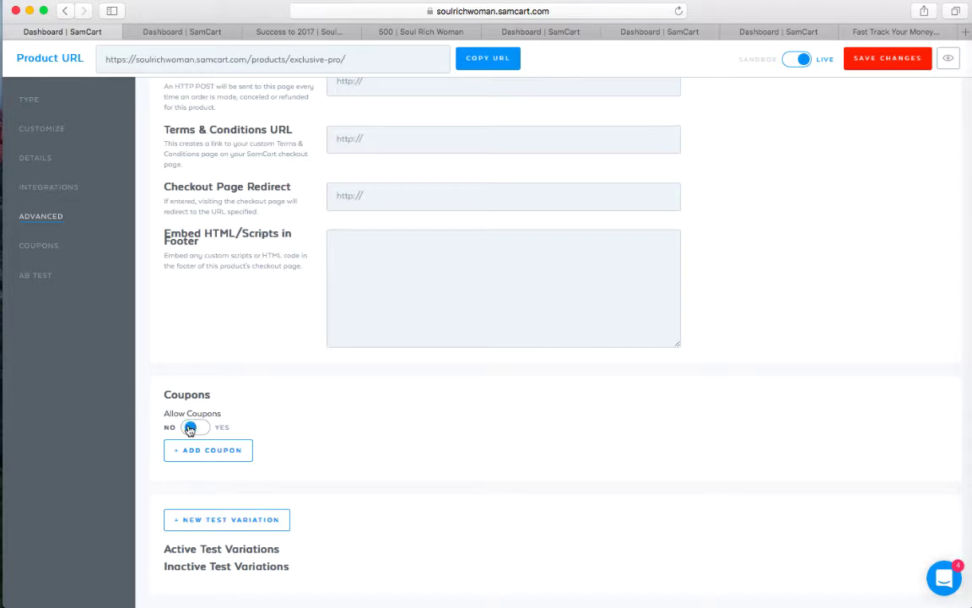
# - Inspect the new coupon form and its duration options, and close it without creating a coupon
pyautogui.click(228, 451)
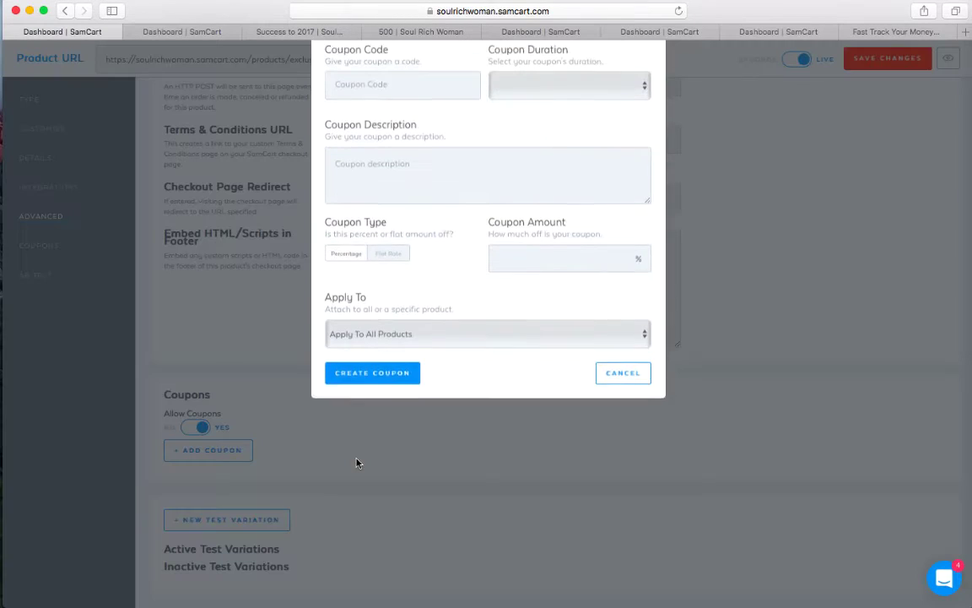
pyautogui.click(511, 152)
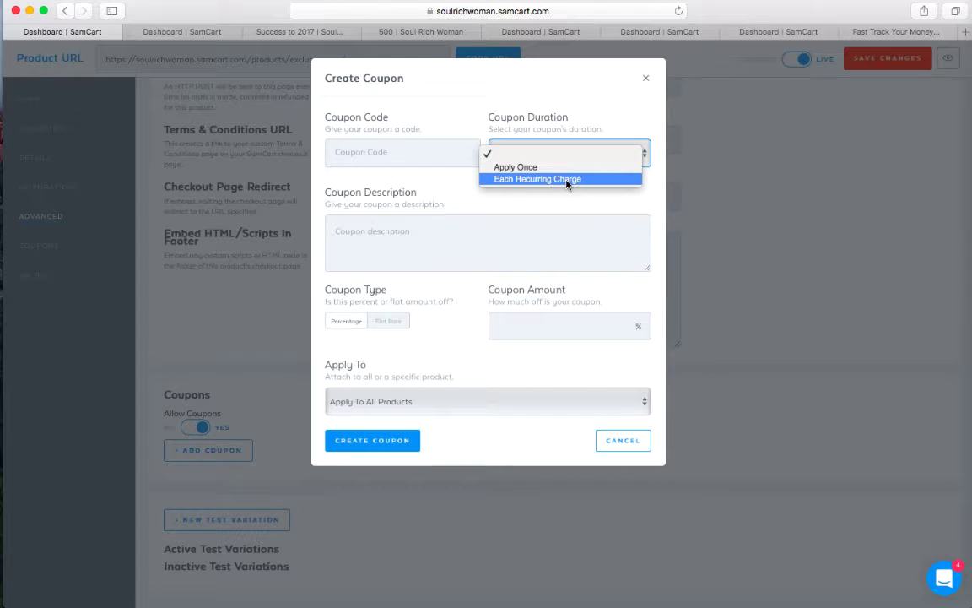
pyautogui.click(645, 80)
pyautogui.click(645, 82)
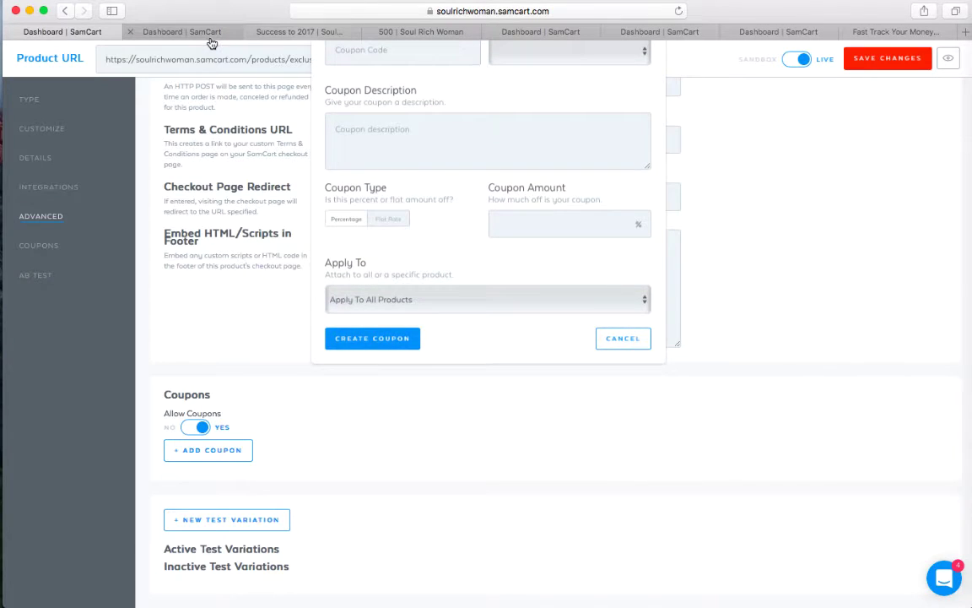
# - Open the Products page in a new browser tab, placed directly after the Exclusive PRO product's tab
pyautogui.click(205, 38)
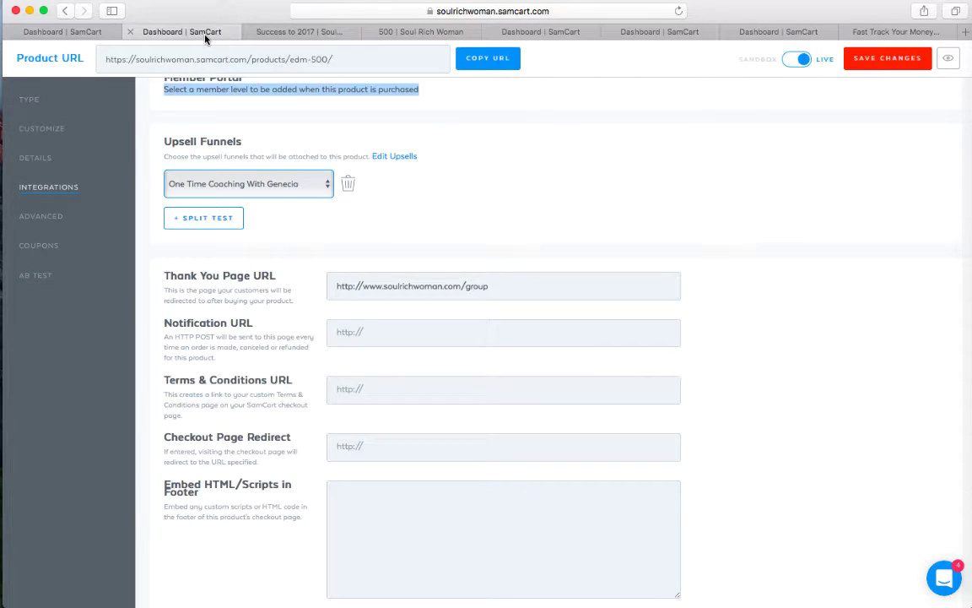
pyautogui.click(96, 34)
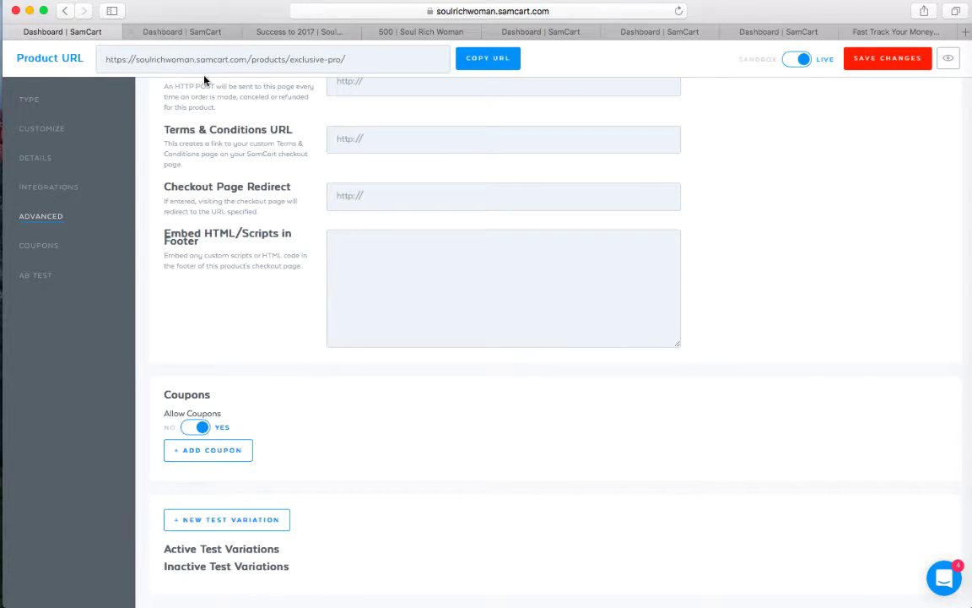
pyautogui.scroll(20, 186, 88)
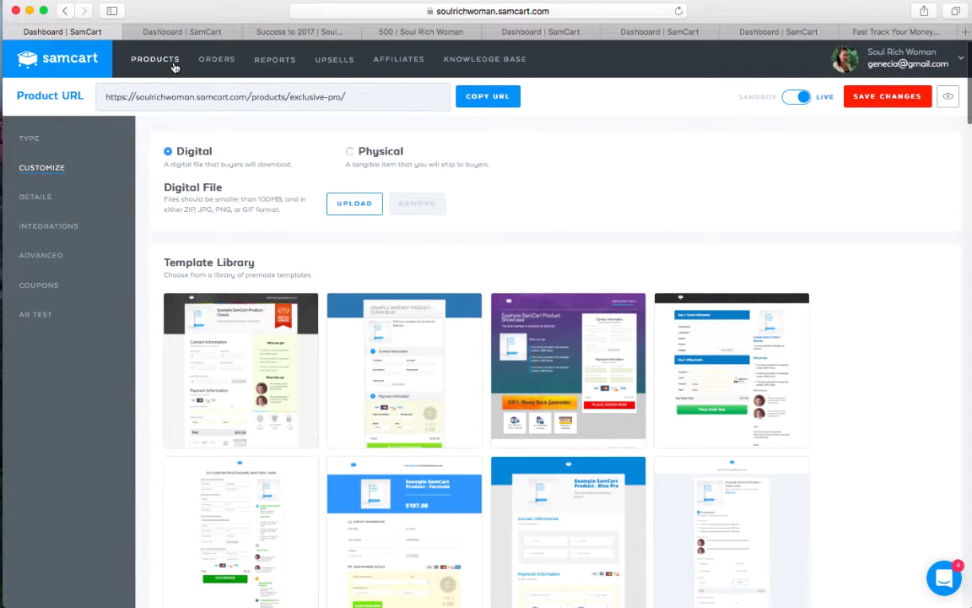
pyautogui.rightClick(174, 64)
pyautogui.click(187, 67)
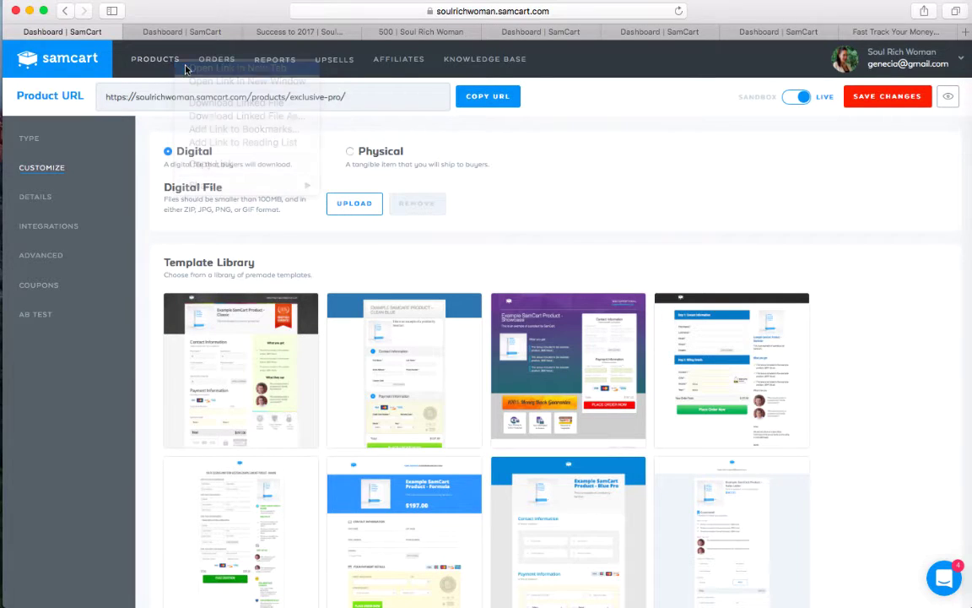
pyautogui.moveTo(887, 31); pyautogui.dragTo(127, 52)
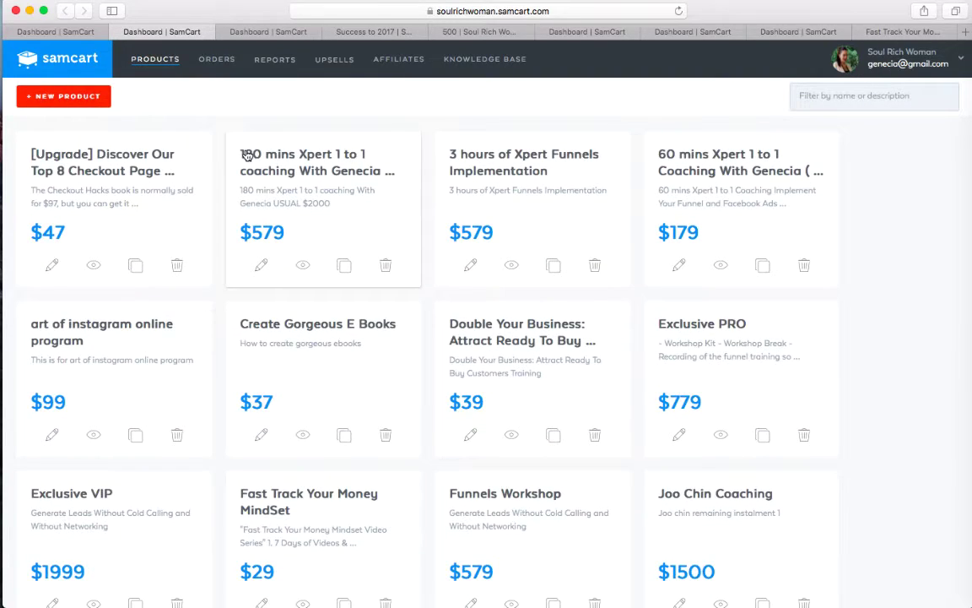
# - Open the Soul Rich Woman #WeEmpower 500 product for editing, review its Test500 coupon and allow coupons for the product
pyautogui.scroll(-15, 245, 154)
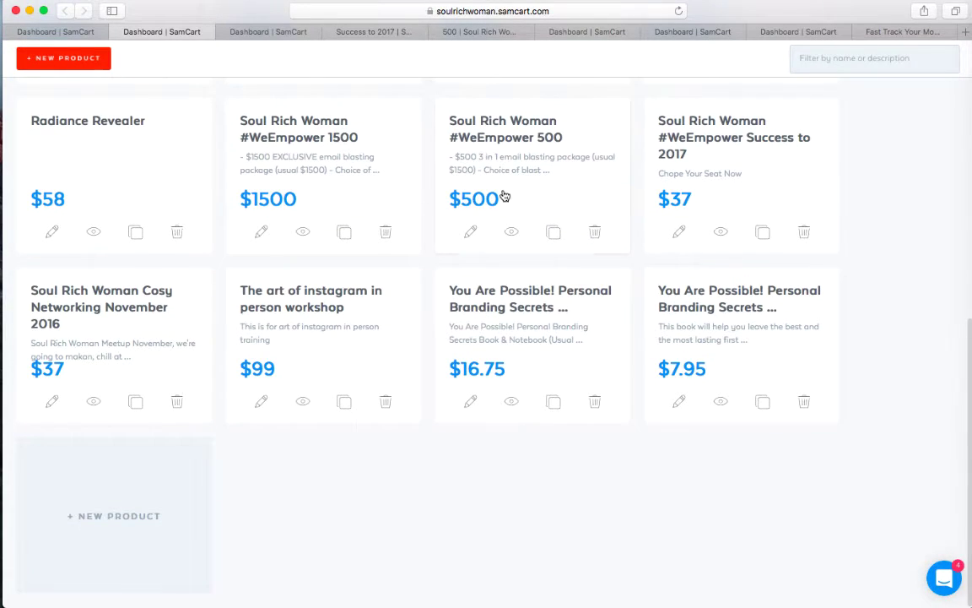
pyautogui.click(471, 233)
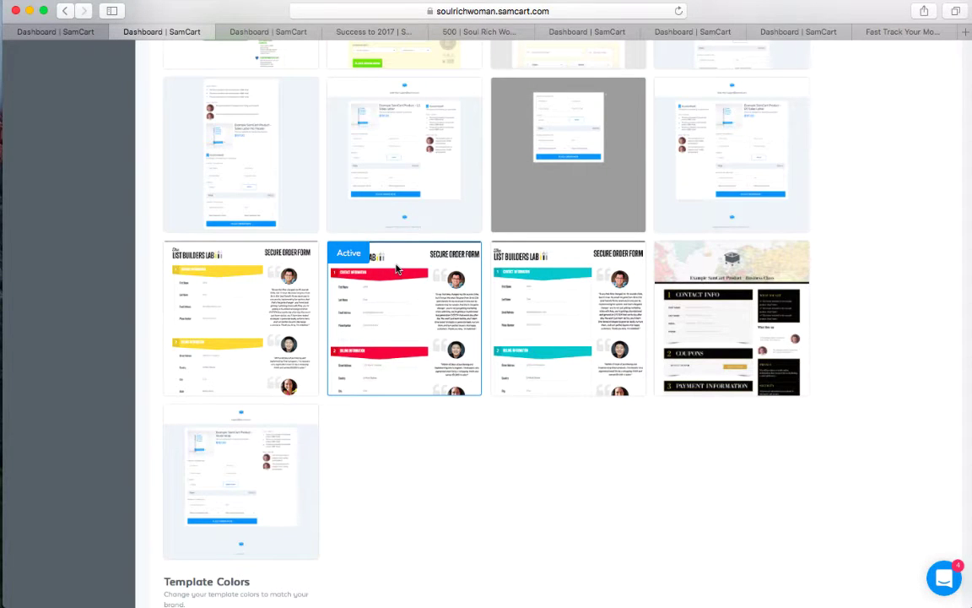
pyautogui.scroll(-20, 397, 268)
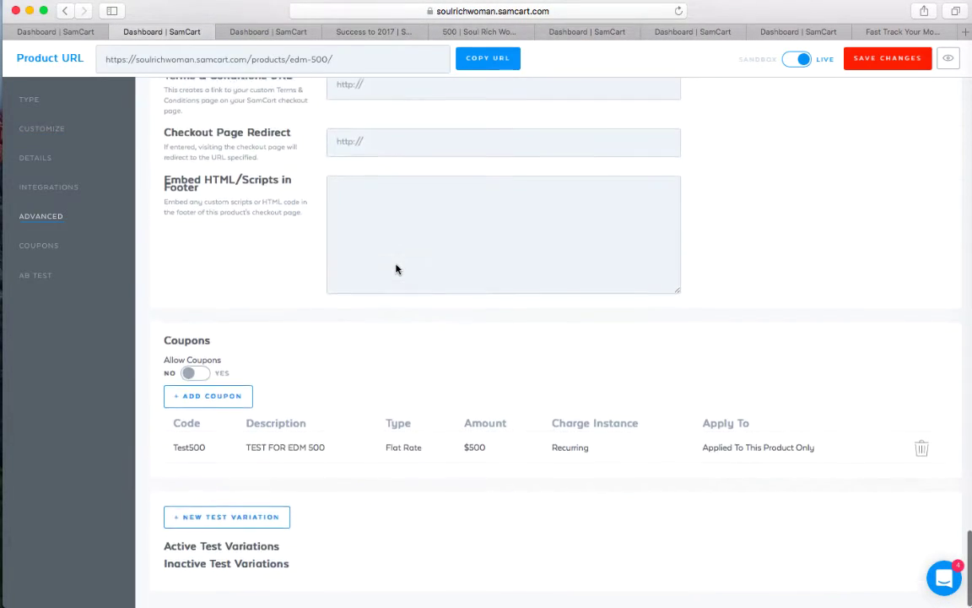
pyautogui.moveTo(175, 448); pyautogui.dragTo(860, 450)
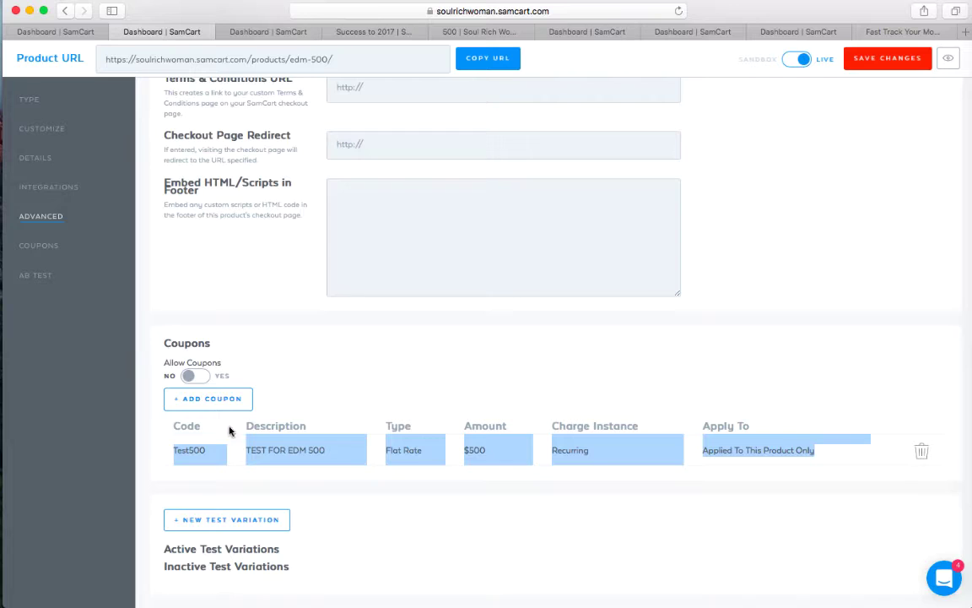
pyautogui.click(193, 375)
pyautogui.click(751, 451)
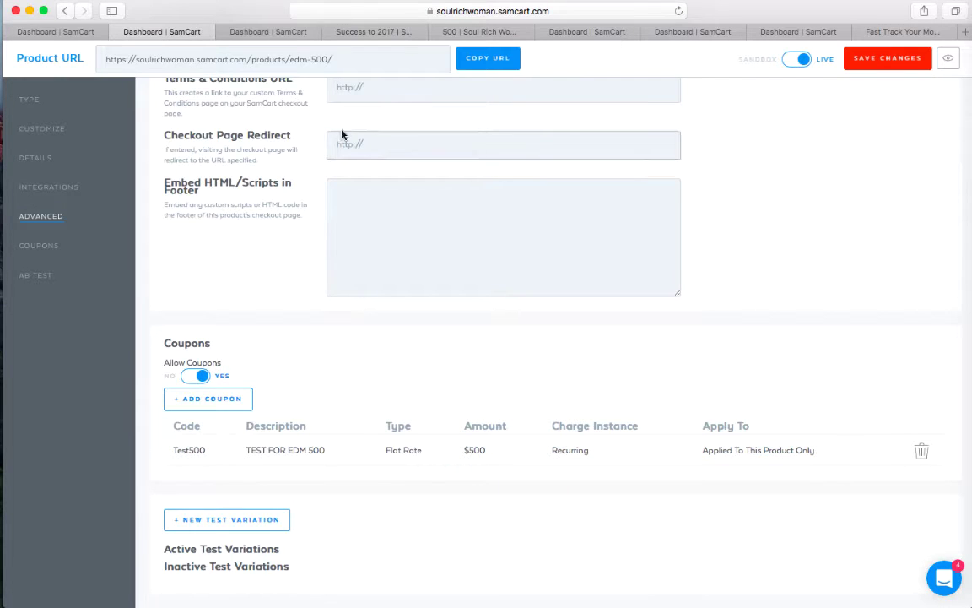
# - Return to the Exclusive PRO product and inspect its new test variation form, closing it without saving
pyautogui.click(40, 32)
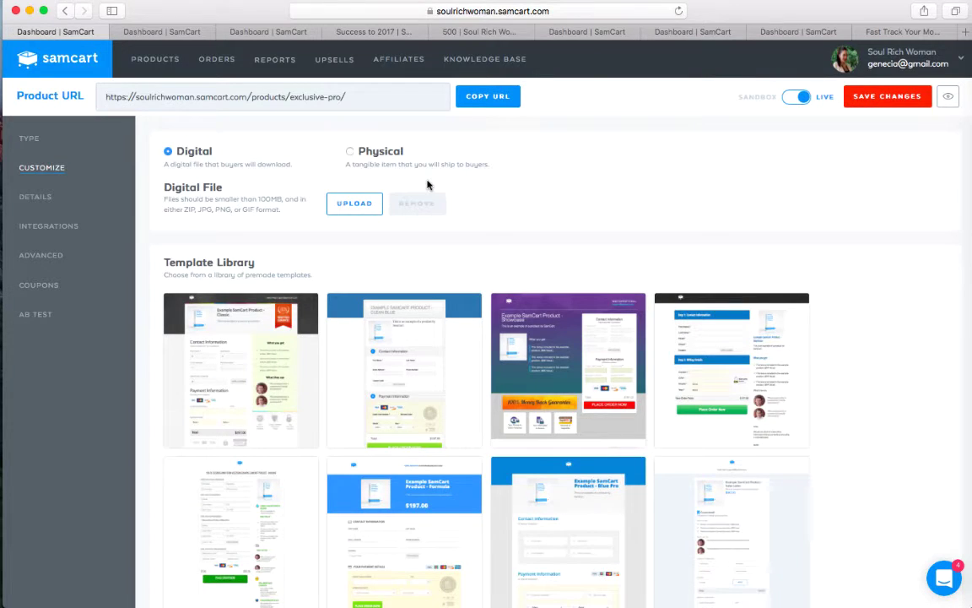
pyautogui.scroll(-10, 427, 185)
pyautogui.scroll(-20, 427, 185)
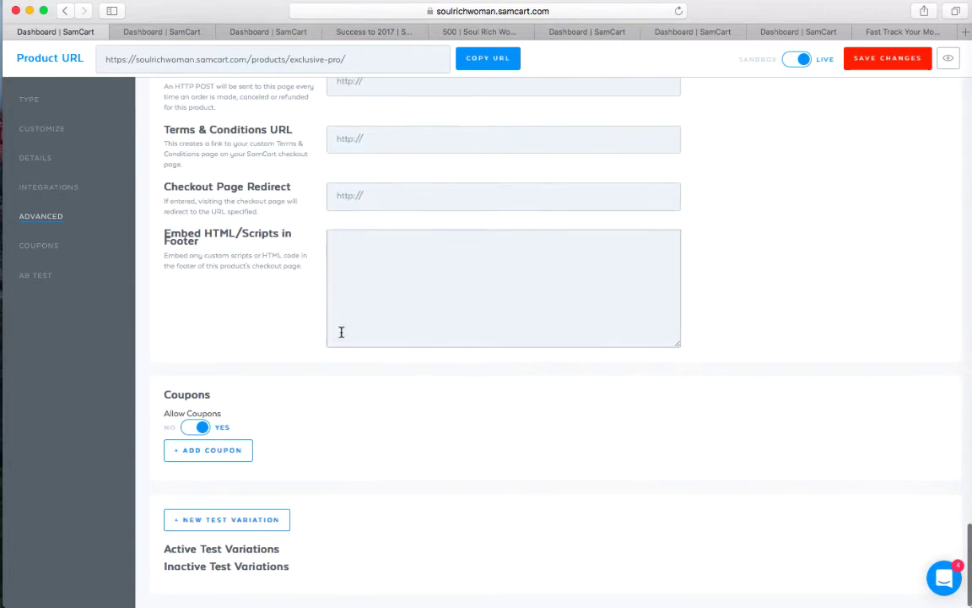
pyautogui.click(228, 521)
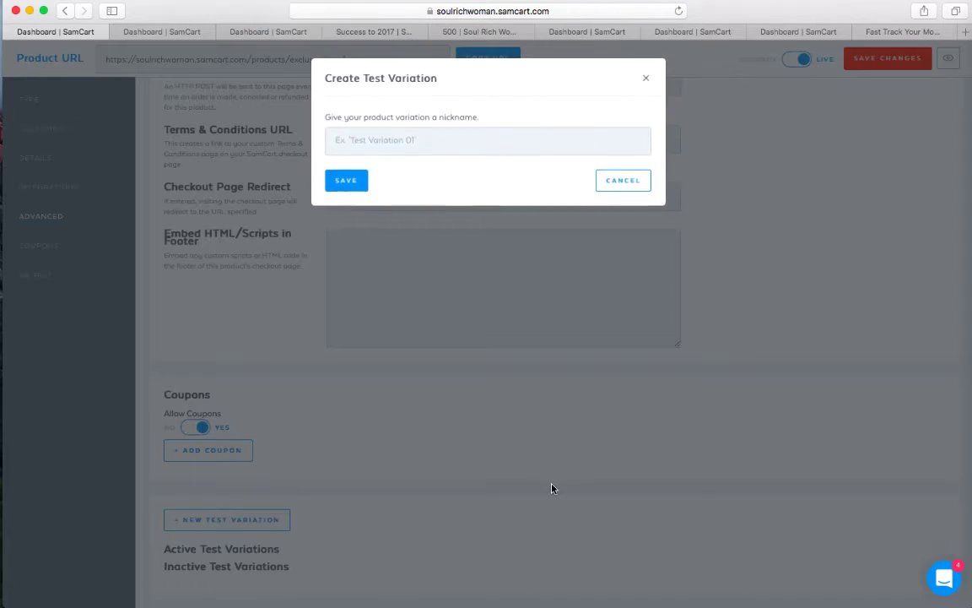
pyautogui.click(648, 80)
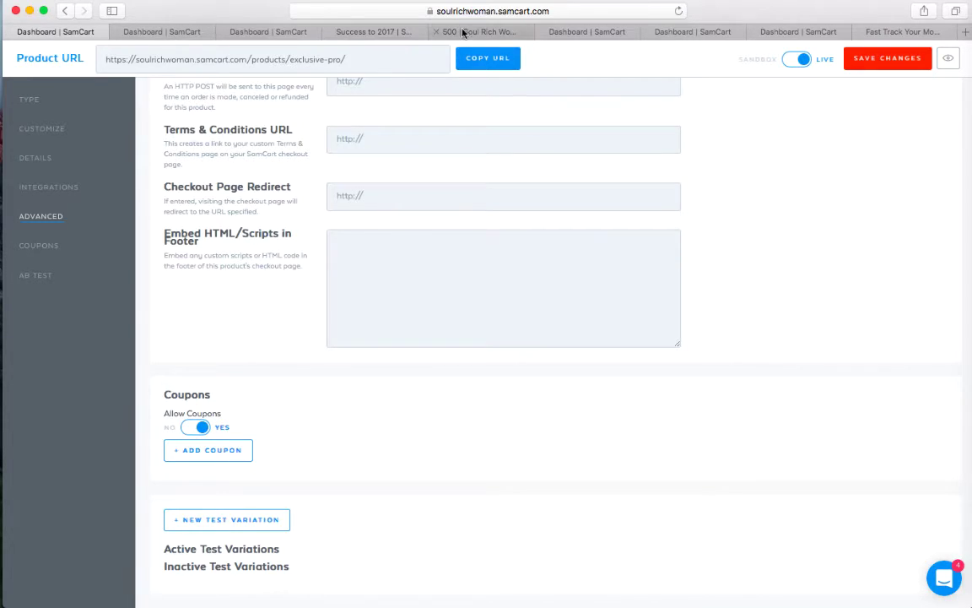
# - Switch to the Orders page and compare the Orders overview with the Subscriptions overview
pyautogui.click(569, 32)
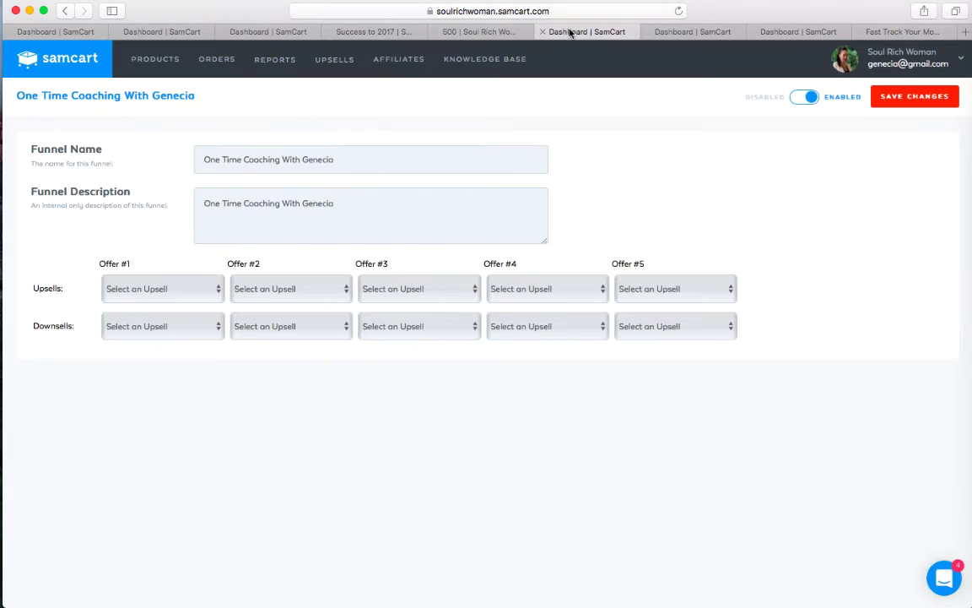
pyautogui.click(675, 32)
pyautogui.click(776, 32)
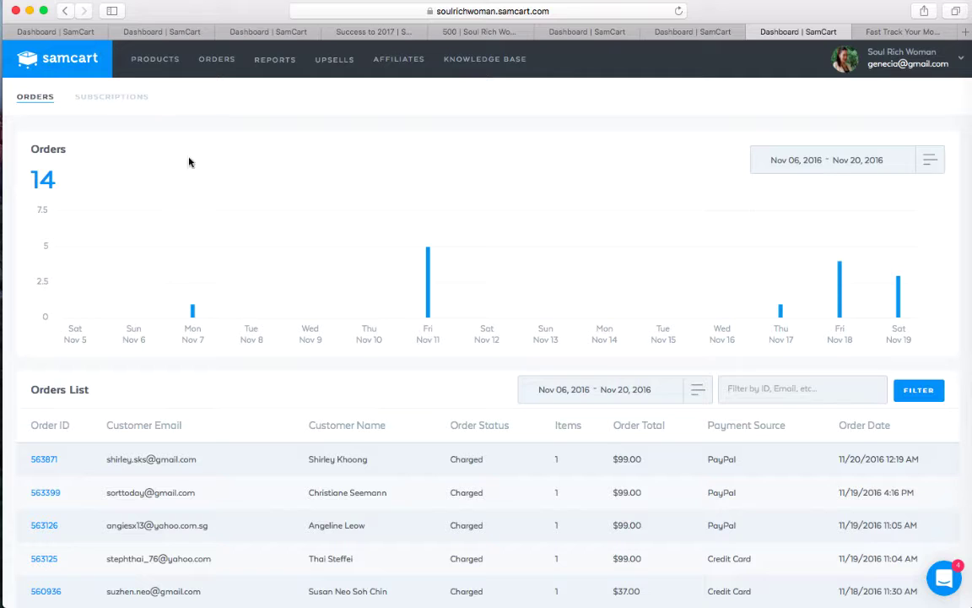
pyautogui.scroll(-1, 172, 182)
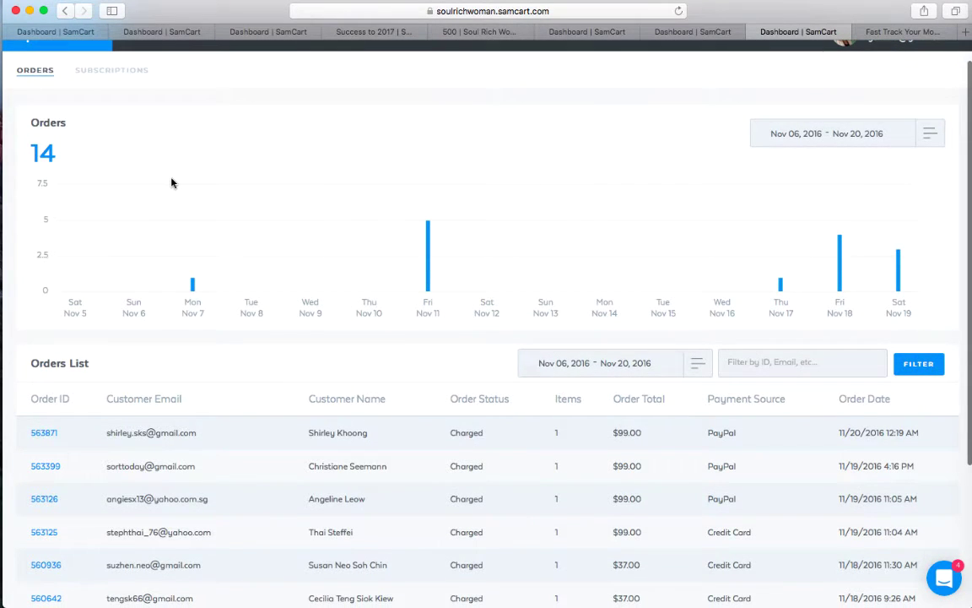
pyautogui.scroll(1, 171, 182)
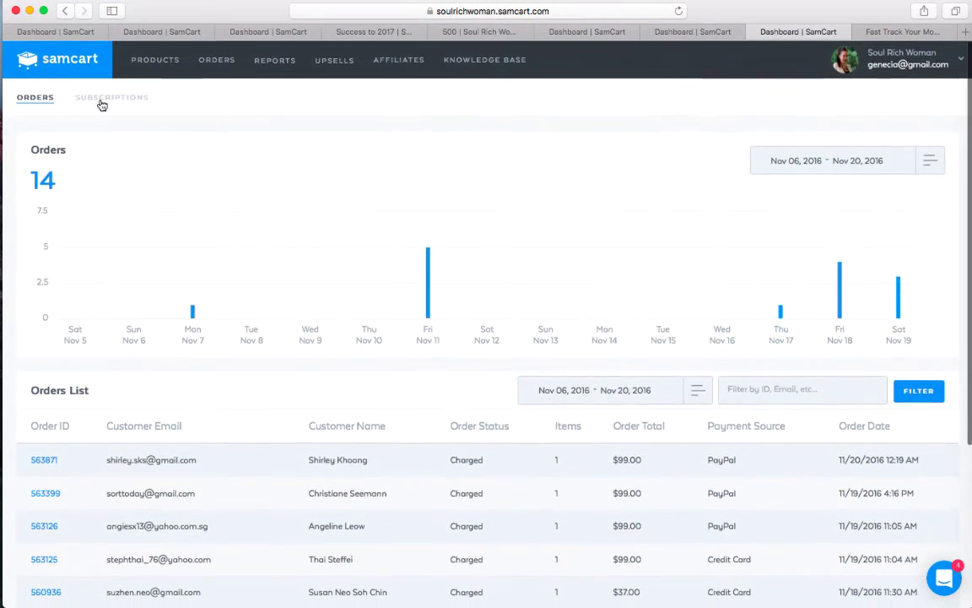
pyautogui.click(99, 103)
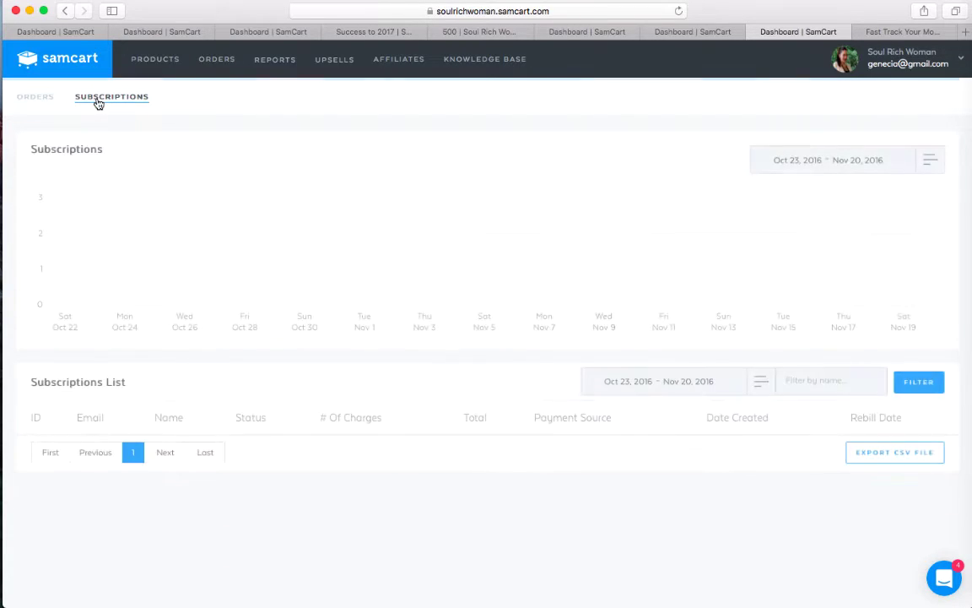
pyautogui.click(38, 101)
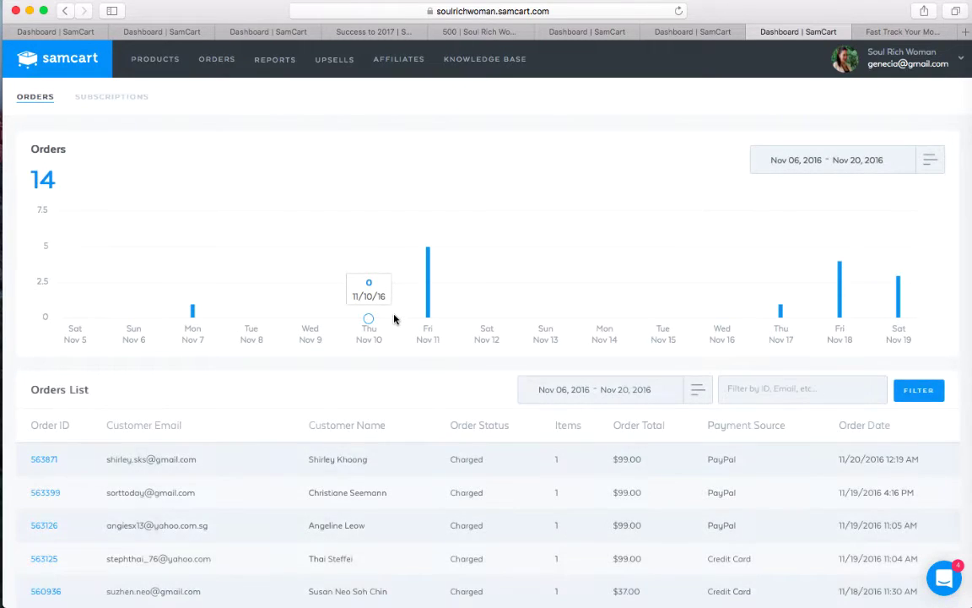
# - Examine the Orders List, including customer details, order status, payment source and the CSV export option
pyautogui.scroll(-5, 395, 319)
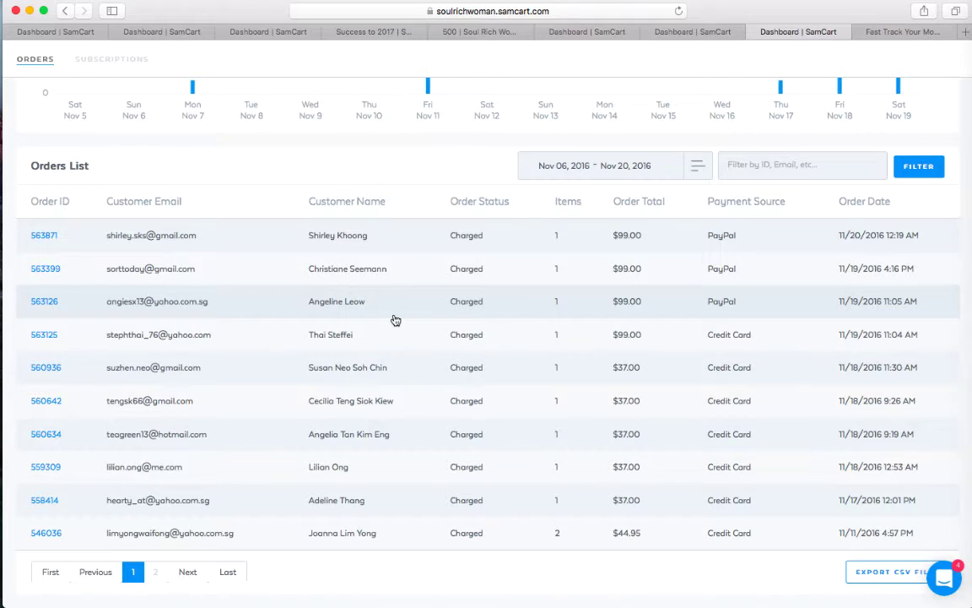
pyautogui.scroll(-1, 880, 580)
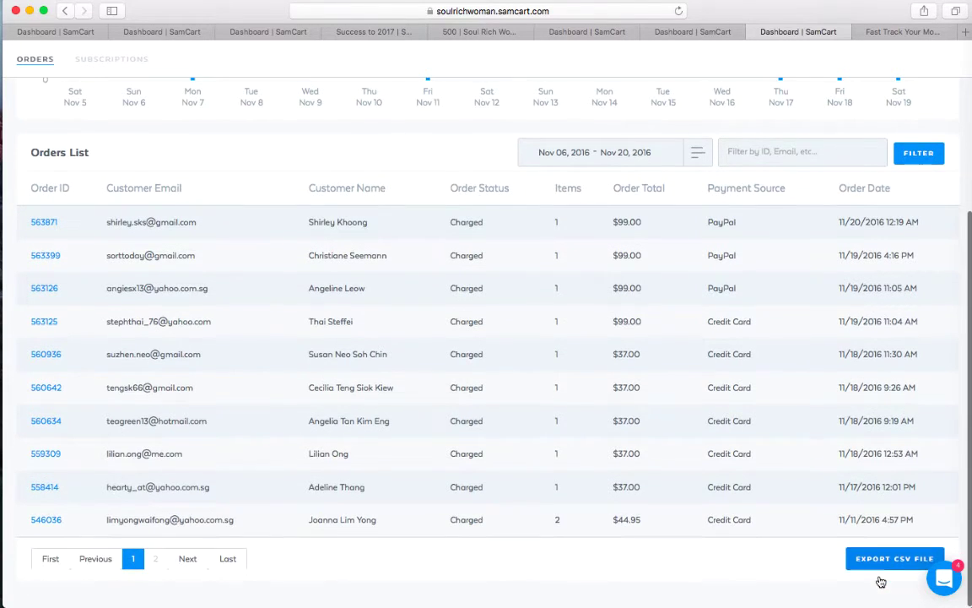
pyautogui.scroll(1, 880, 580)
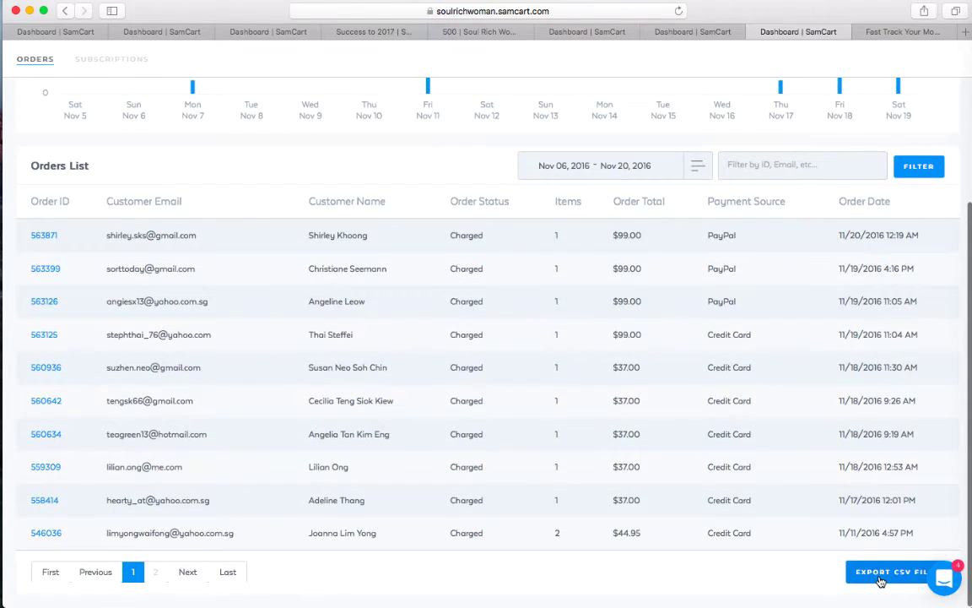
pyautogui.scroll(-1, 880, 580)
pyautogui.scroll(1, 880, 580)
pyautogui.scroll(-1, 880, 581)
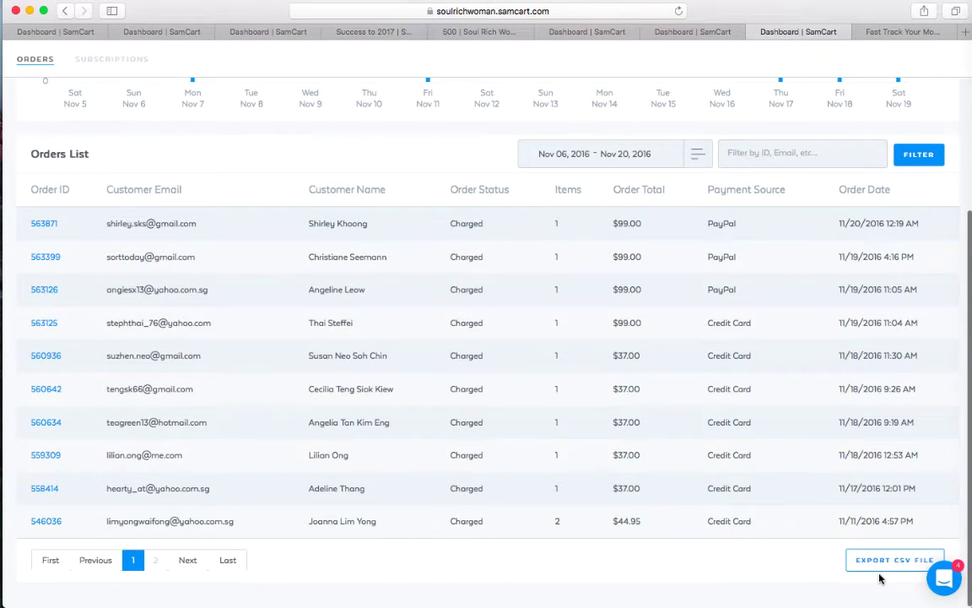
pyautogui.scroll(1, 880, 579)
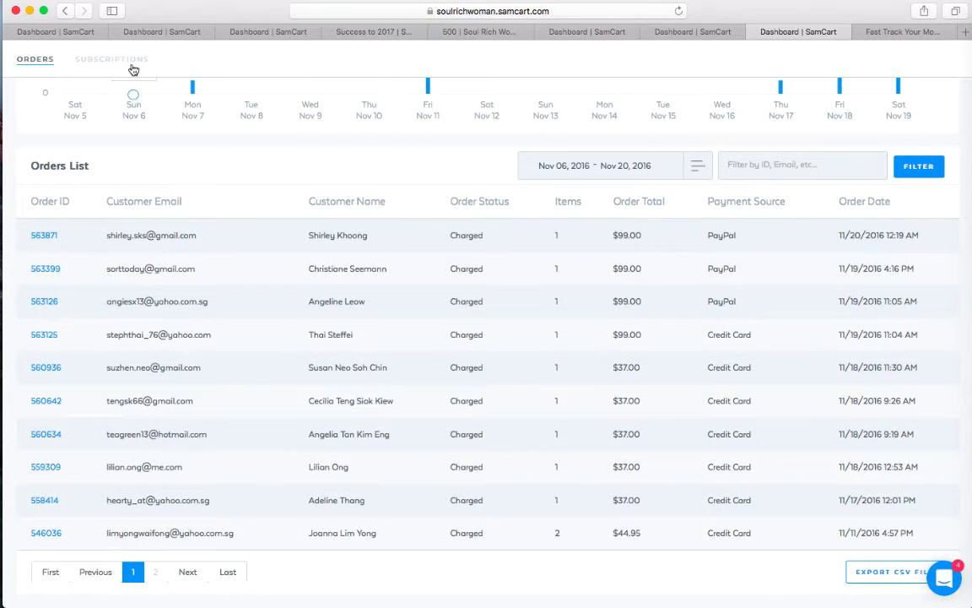
# - Return to the #WeEmpower 500 product and review its Infusionsoft email list tags for purchases and refunds
pyautogui.click(162, 32)
pyautogui.scroll(5, 342, 186)
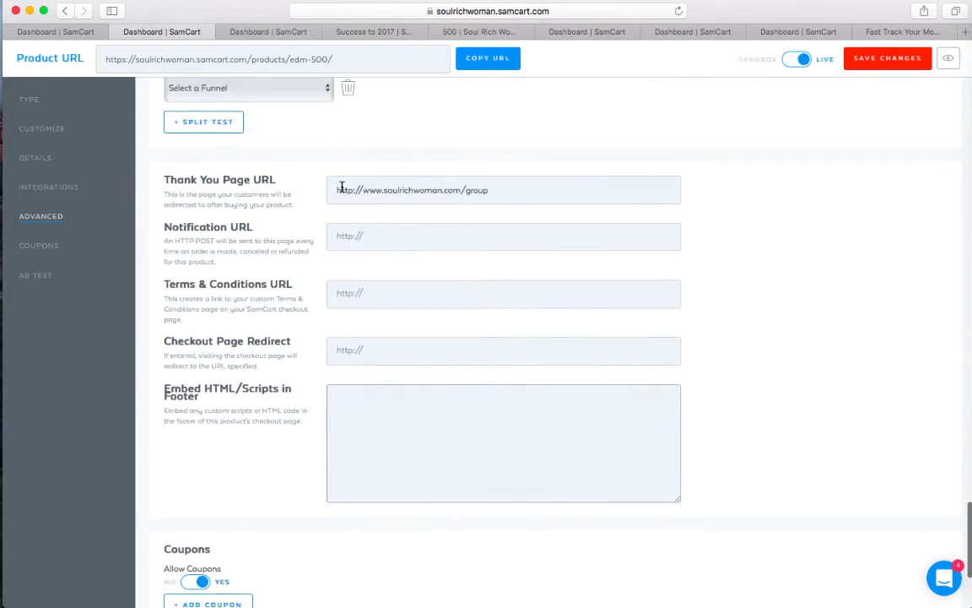
pyautogui.scroll(10, 342, 185)
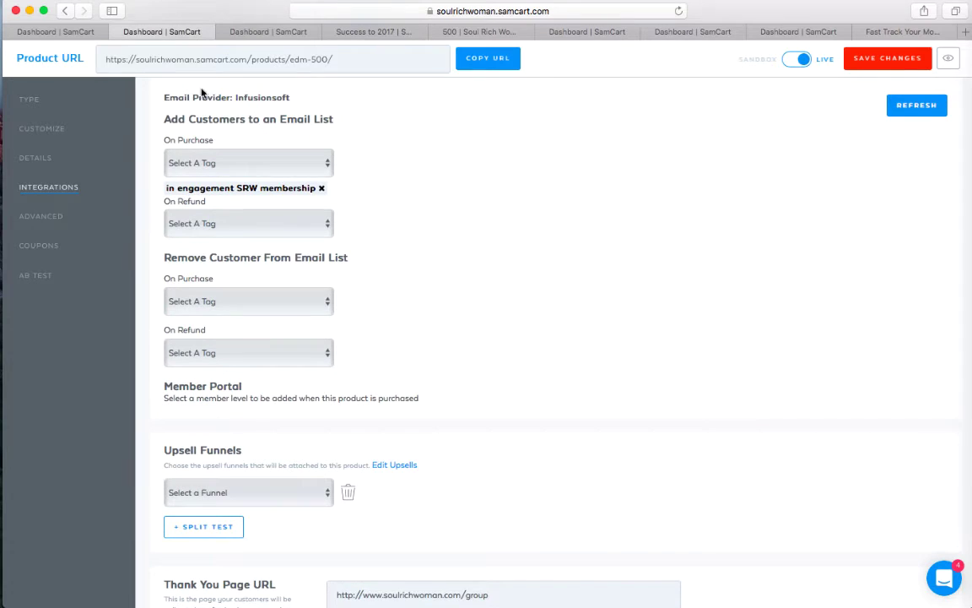
pyautogui.moveTo(164, 98); pyautogui.dragTo(390, 344)
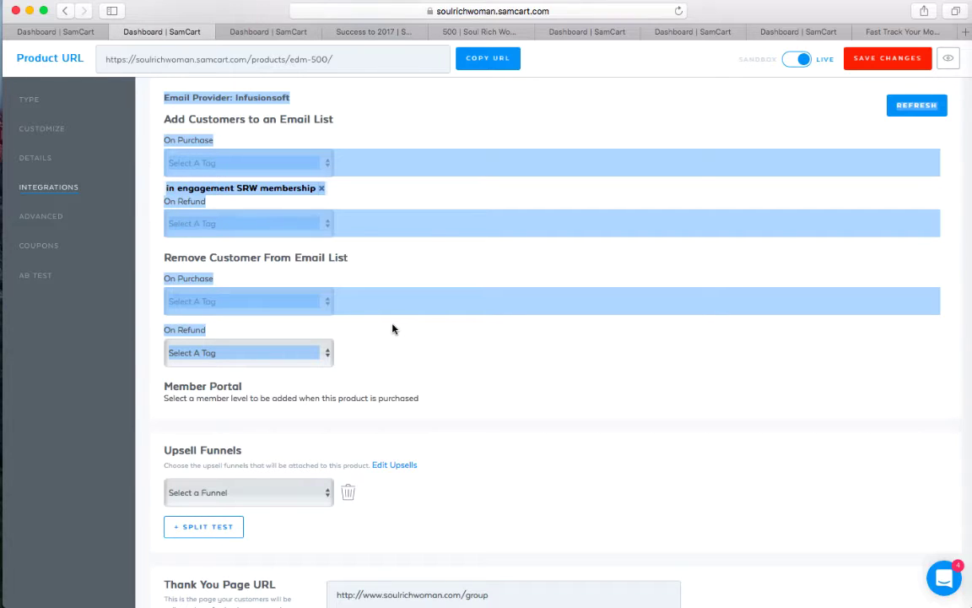
# - Return to the Exclusive PRO product and tour the Refunded Products, Dunning, Upsell Funnels, Sales By Product and Sales By Date reports
pyautogui.click(397, 328)
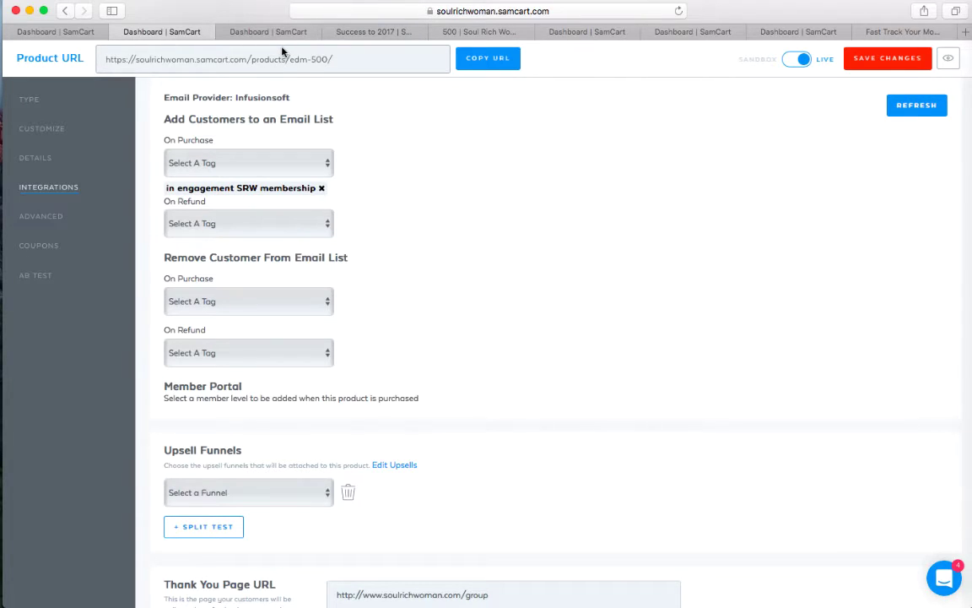
pyautogui.click(75, 32)
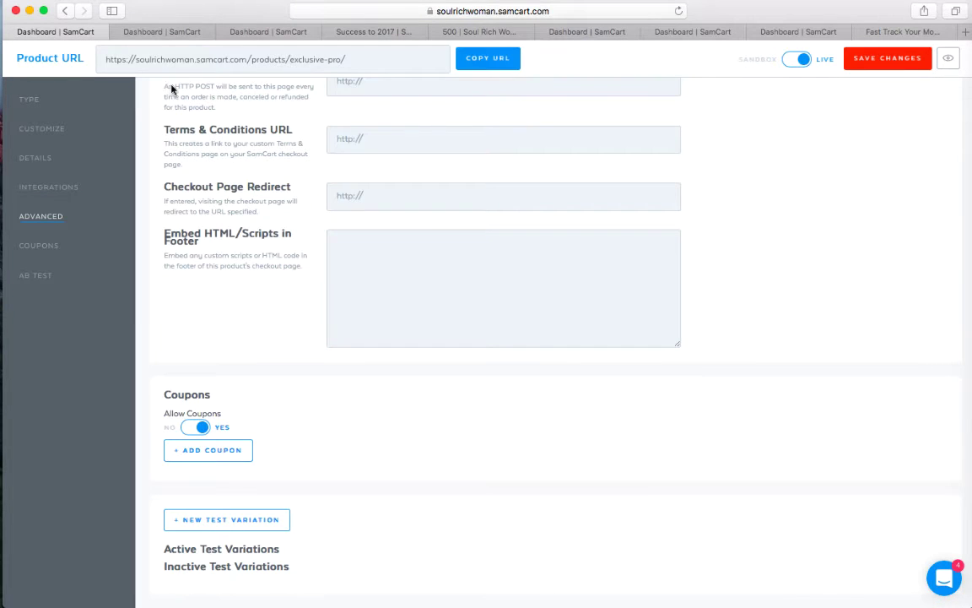
pyautogui.scroll(15, 369, 119)
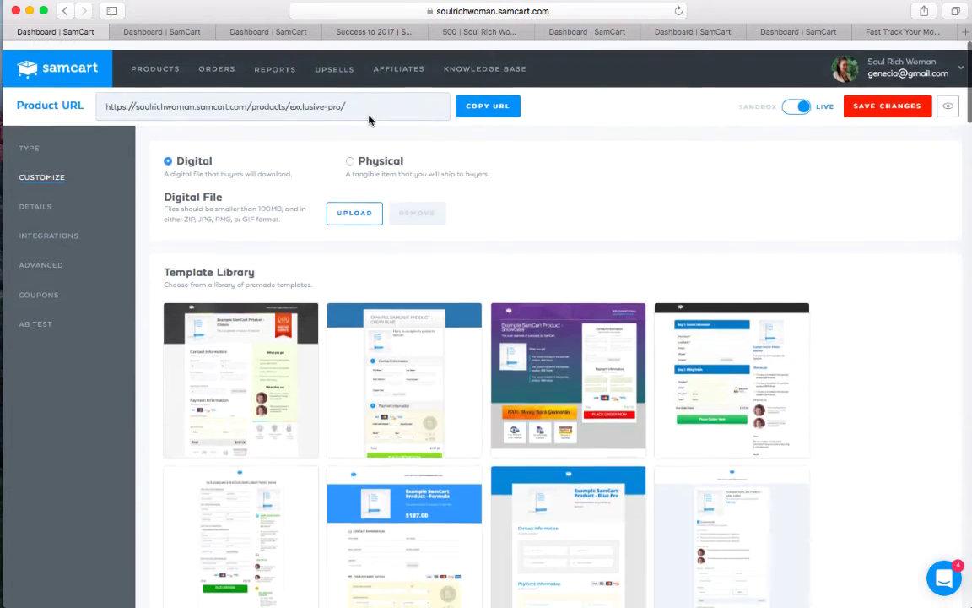
pyautogui.moveTo(261, 60)
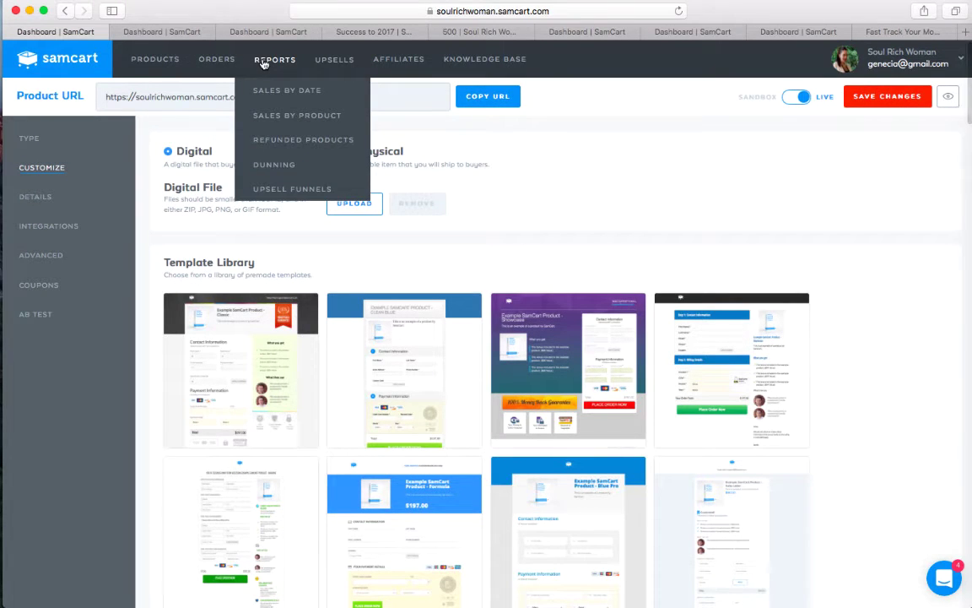
pyautogui.click(282, 143)
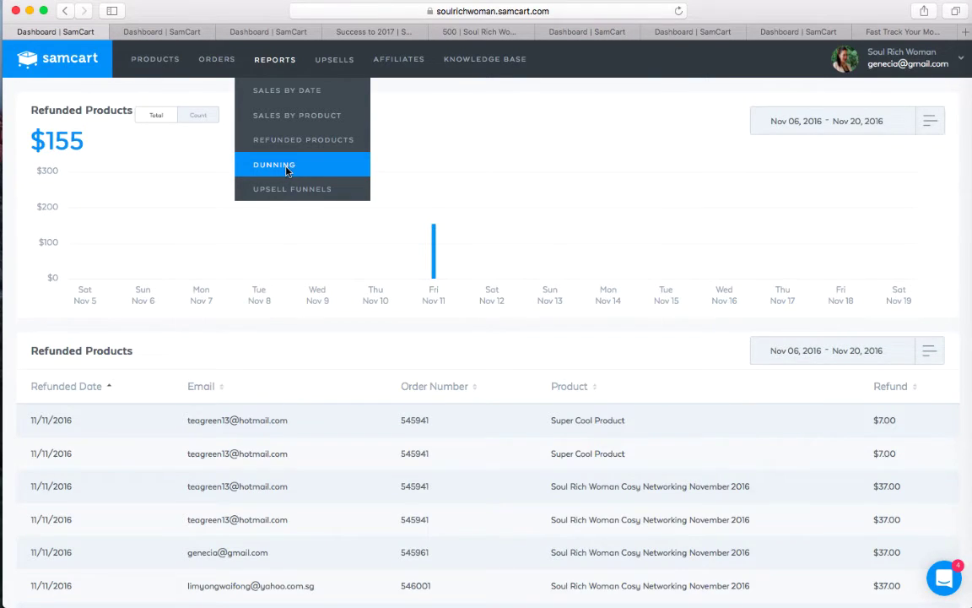
pyautogui.click(287, 169)
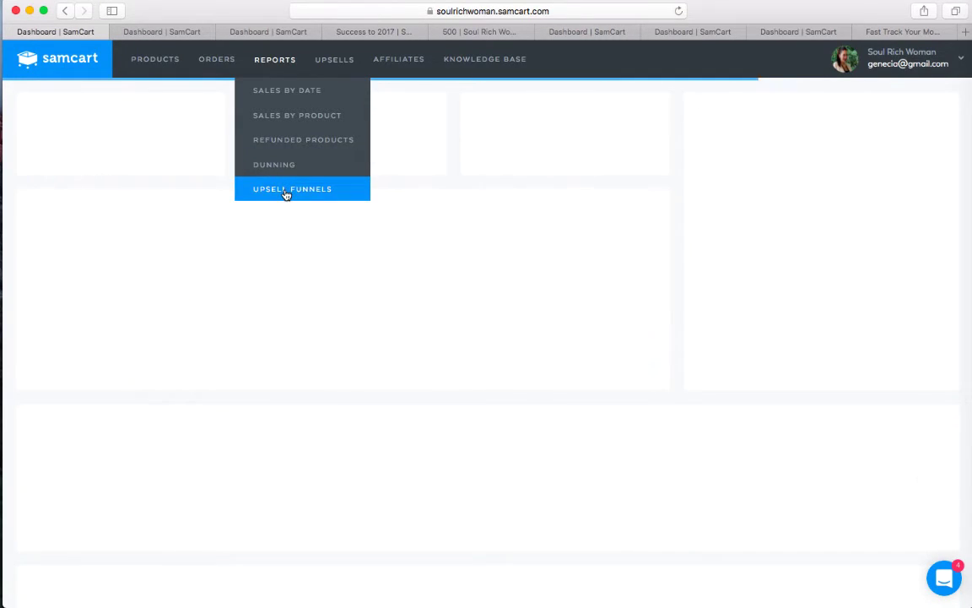
pyautogui.click(285, 192)
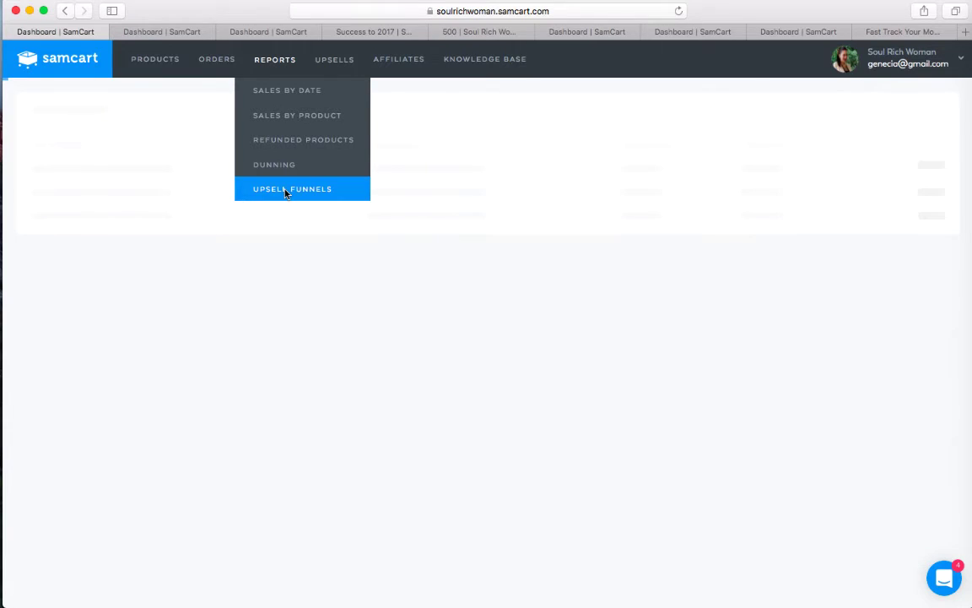
pyautogui.click(288, 117)
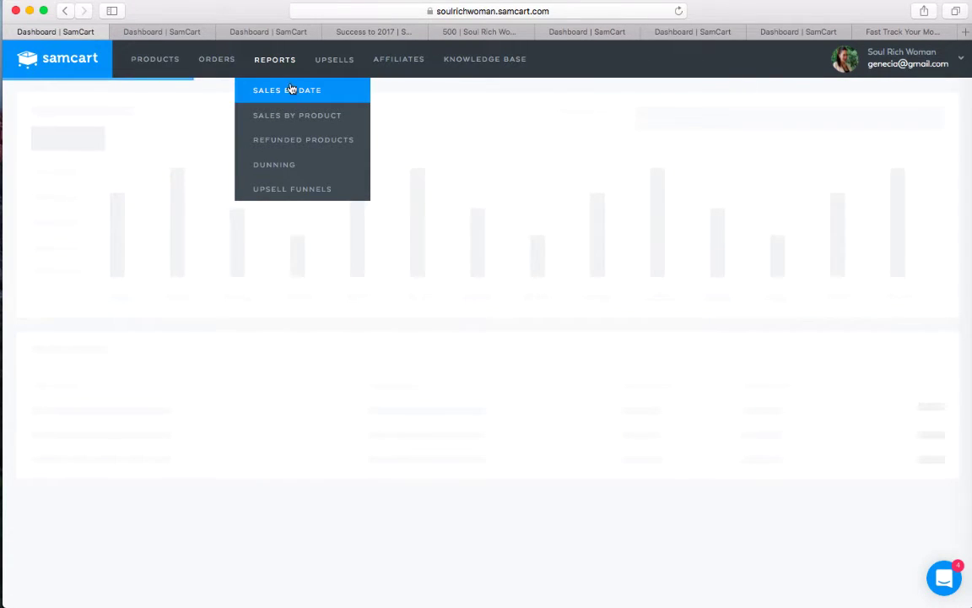
pyautogui.click(289, 89)
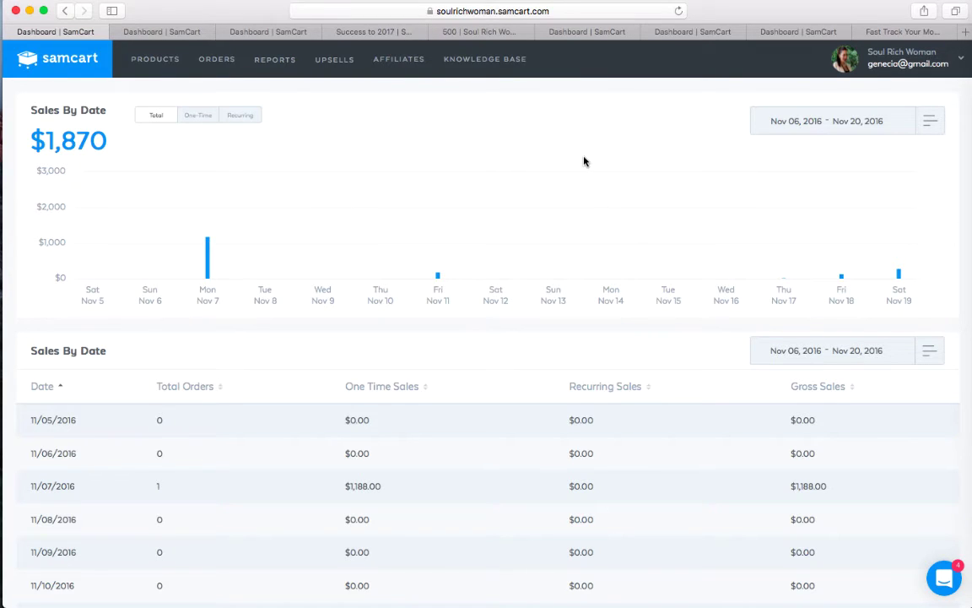
# - Review the Affiliates overview and the per-product list of prices, payment types and commission rates
pyautogui.click(398, 60)
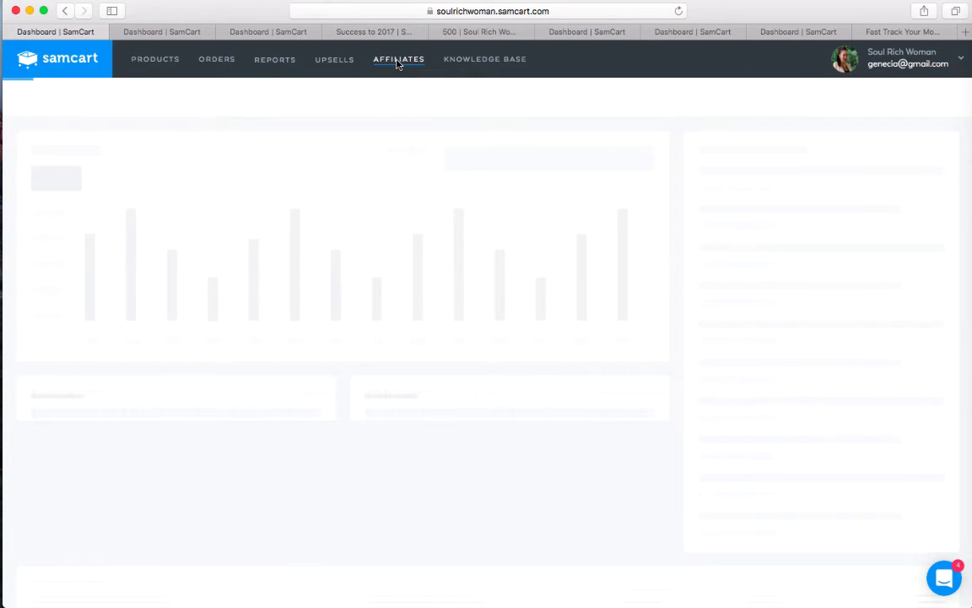
pyautogui.scroll(-10, 392, 240)
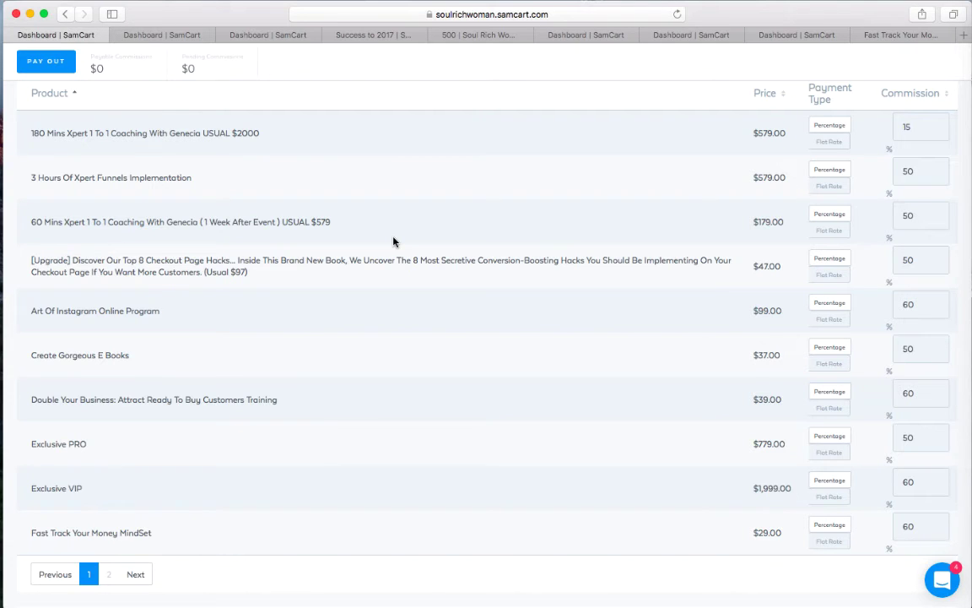
pyautogui.scroll(5, 393, 241)
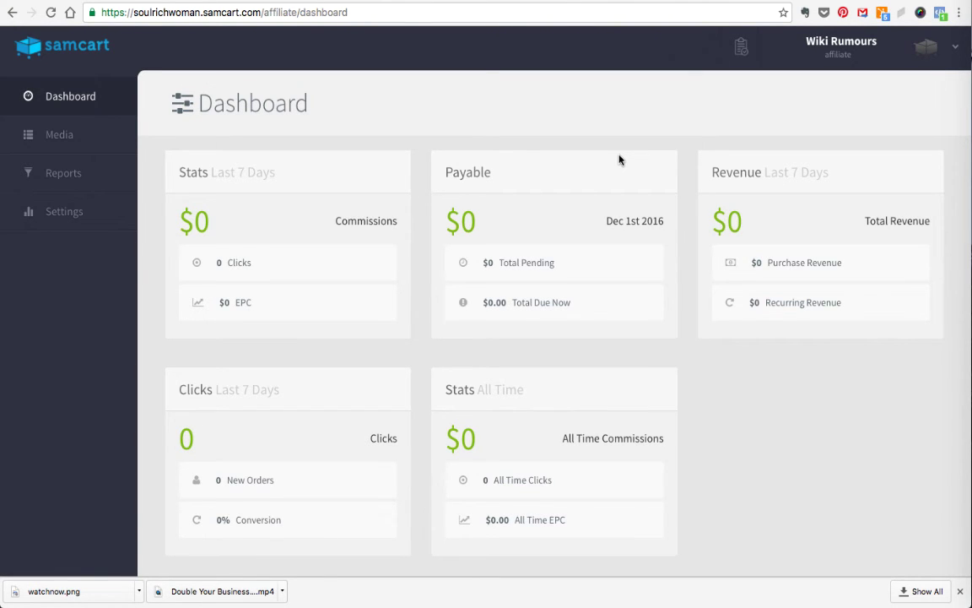
# - In the affiliate's own SamCart dashboard, view the Media page with its promotional links and emails
pyautogui.click(76, 152)
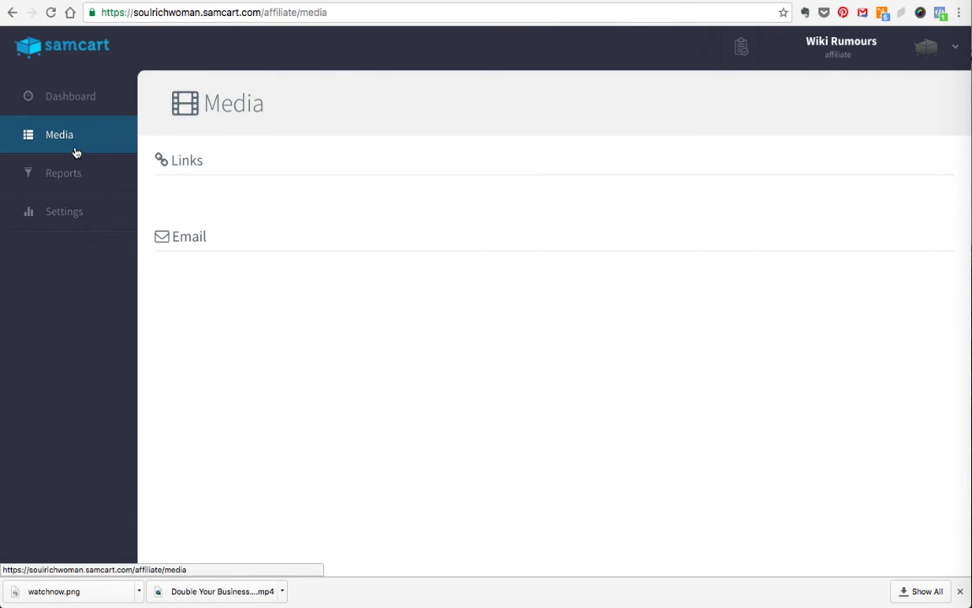